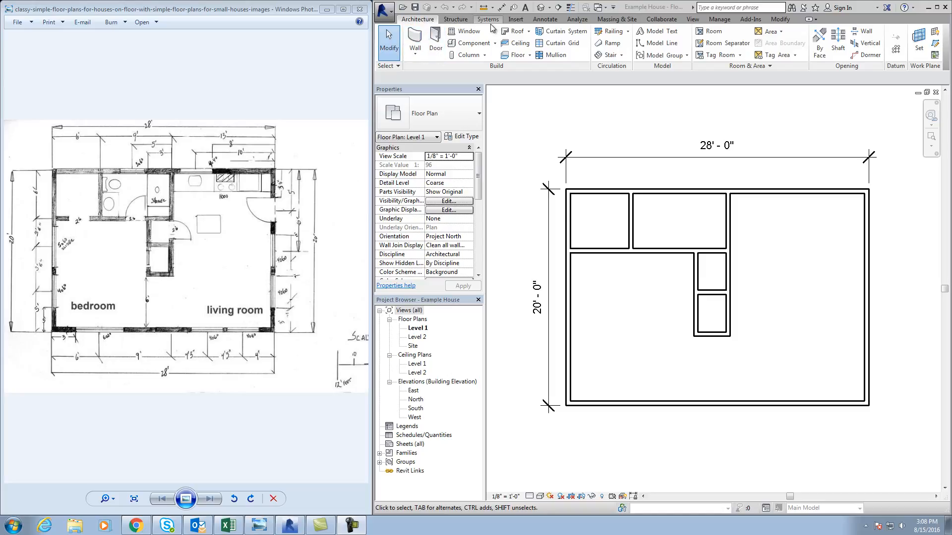
Start the Text tool and duplicate the 1/4" Arial text type as 3/16" Room Name
left_click(549, 19)
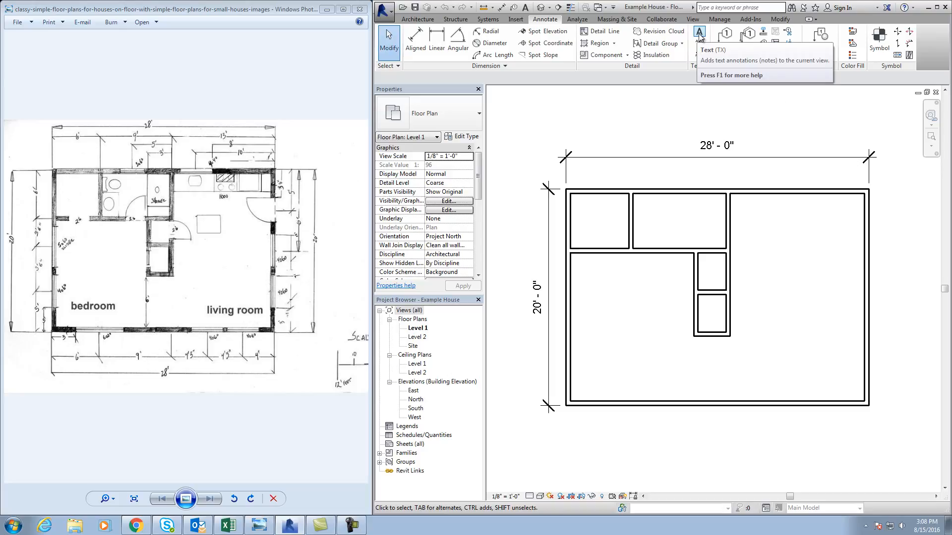
left_click(699, 34)
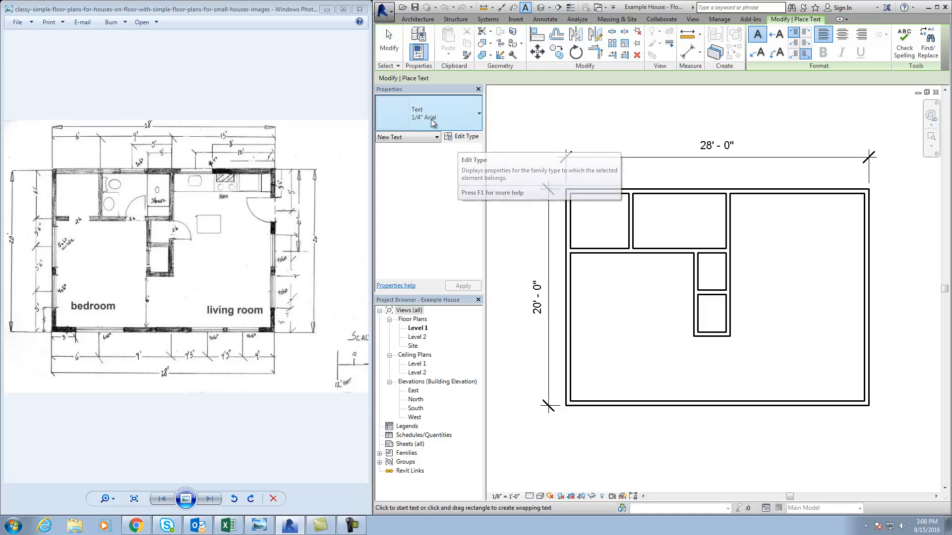
left_click(459, 137)
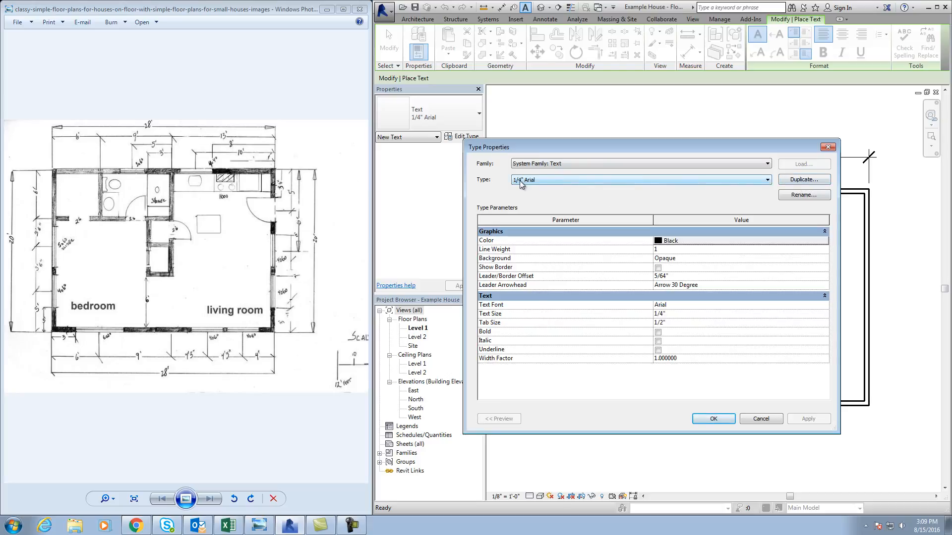
left_click(799, 181)
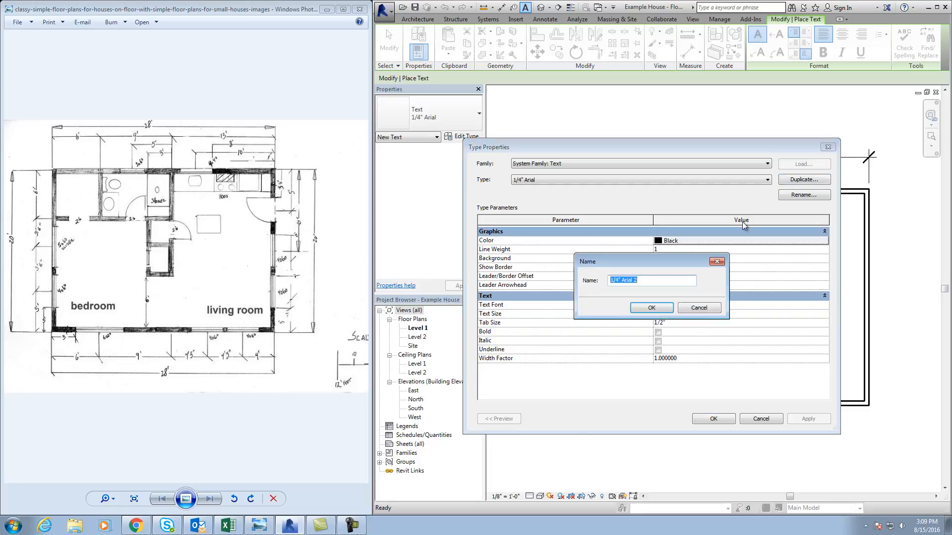
type("3/16\" Room Name")
left_click(651, 308)
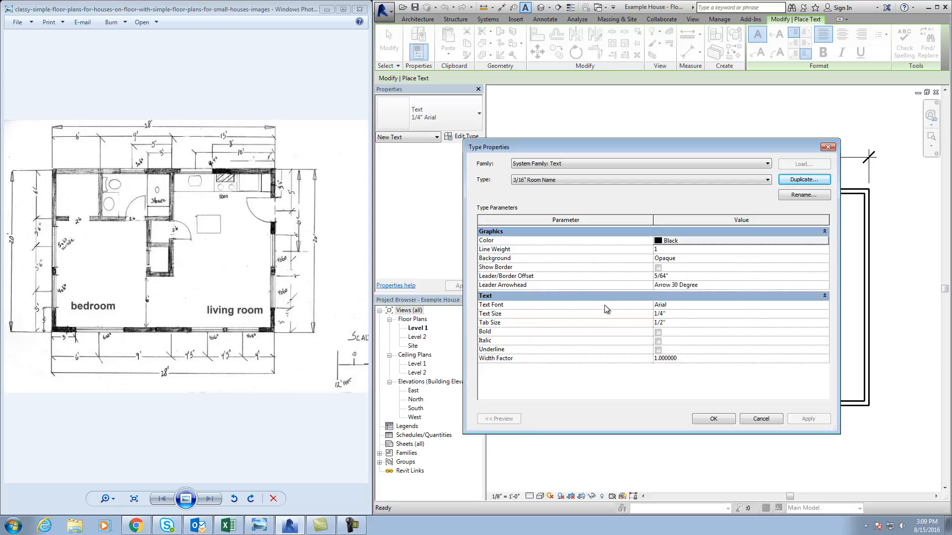
Set the 3/16" Room Name text type's font to Stylus BT and its text size to 3/16"
left_click(682, 306)
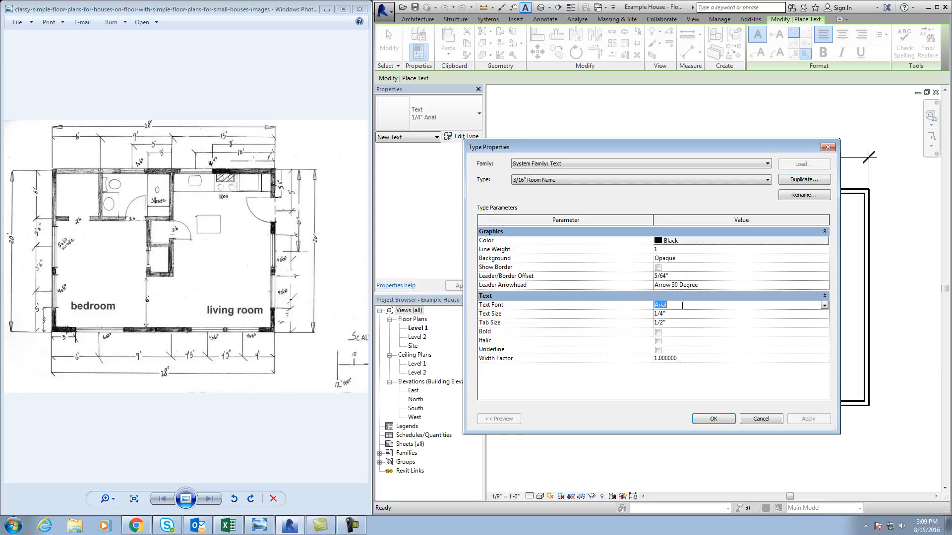
left_click(824, 307)
left_click_drag(824, 329, 825, 347)
scroll(709, 350, "down", 1)
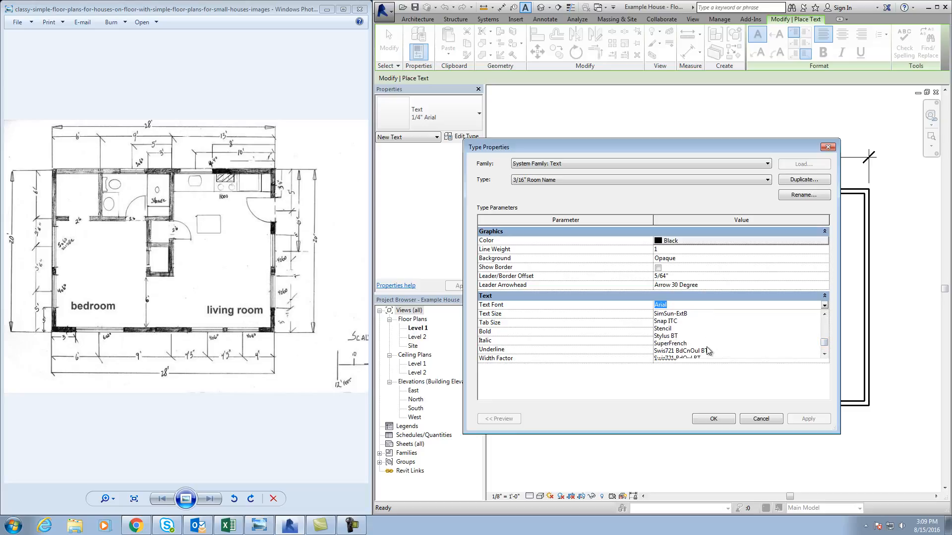
left_click(674, 337)
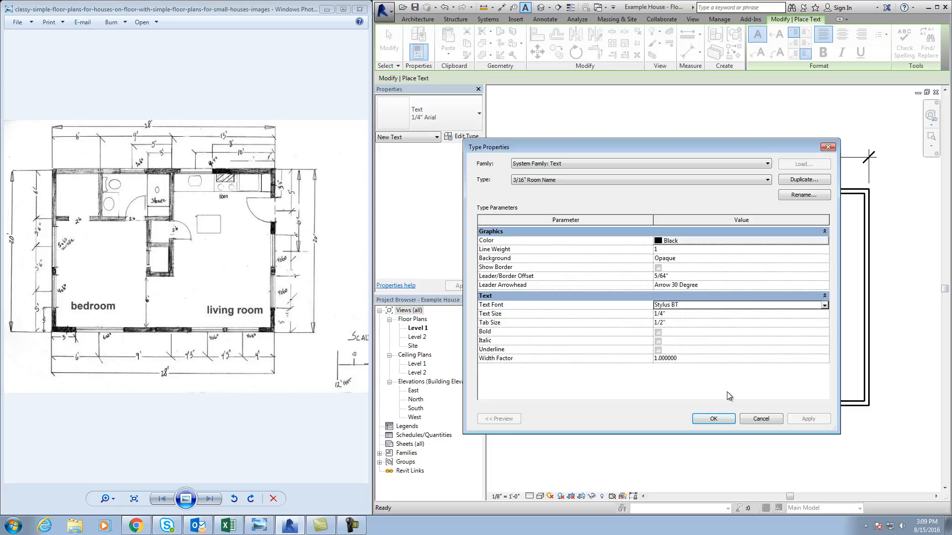
left_click(665, 316)
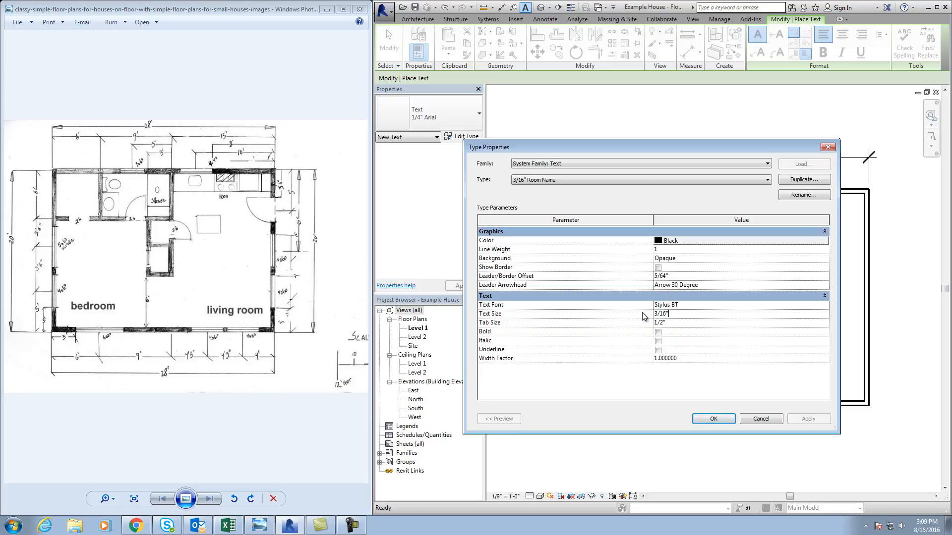
left_click(719, 420)
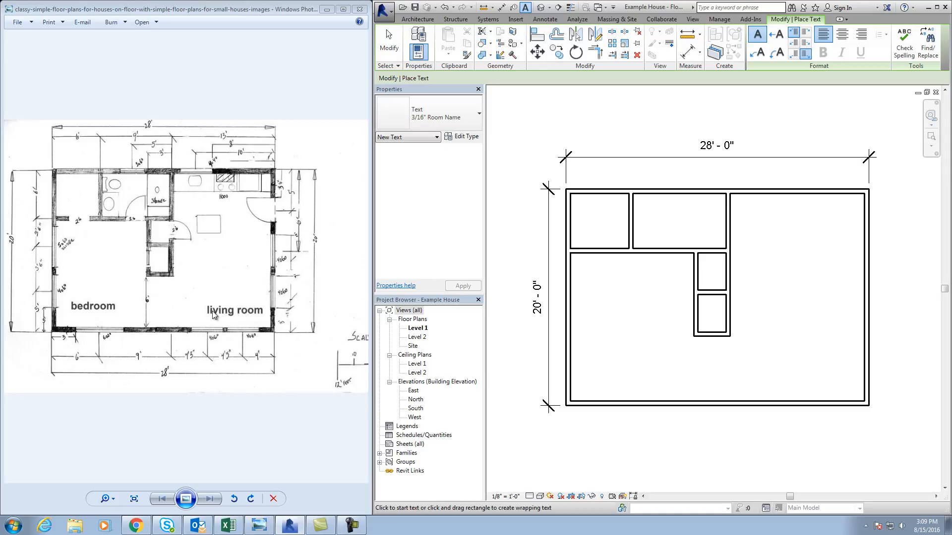
Abandon the empty text note and set the Level 1 floor plan's view scale to 1/4" = 1'-0"
left_click(755, 291)
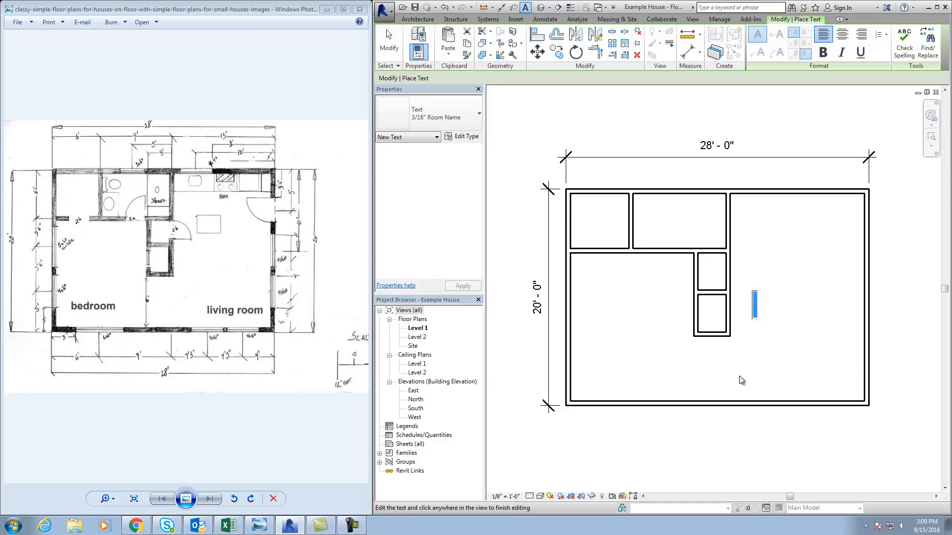
key("Escape")
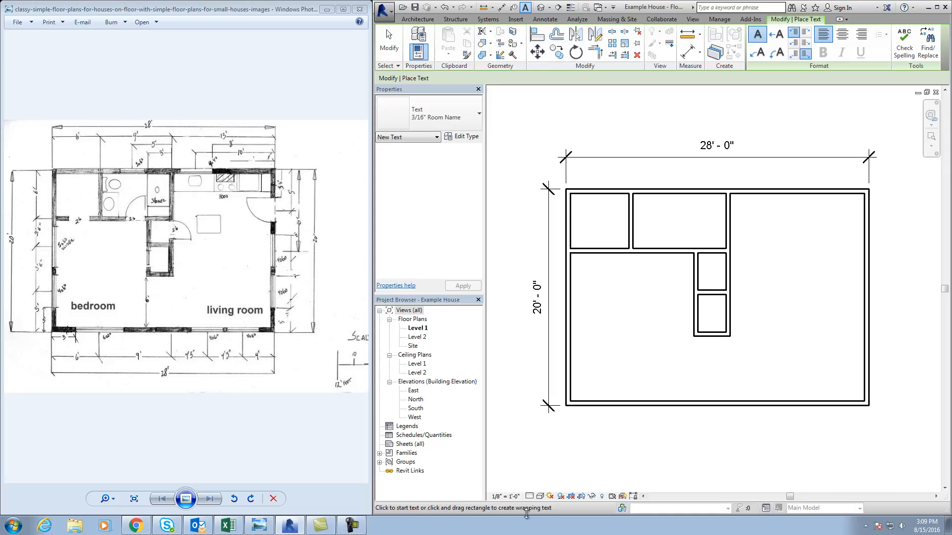
left_click(506, 497)
left_click(505, 498)
left_click(505, 497)
left_click(505, 497)
left_click(505, 497)
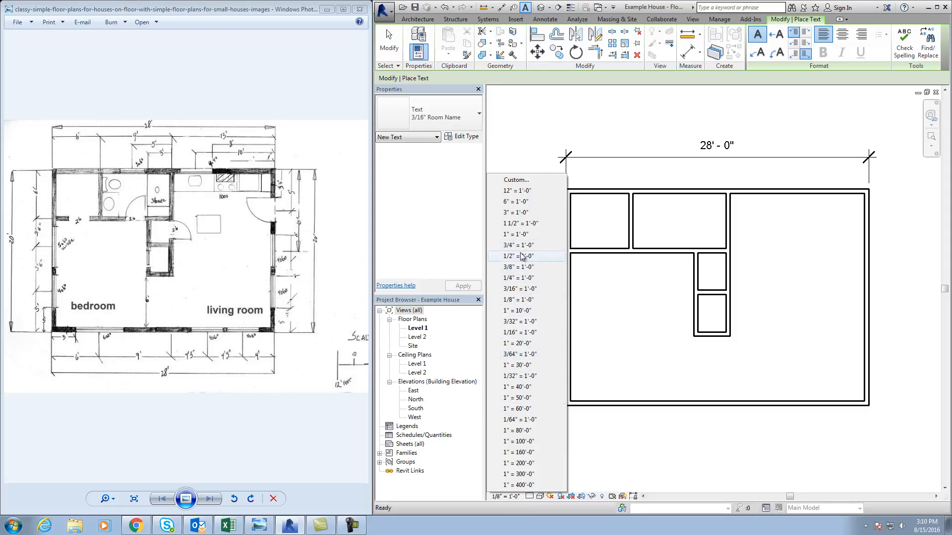
left_click(518, 278)
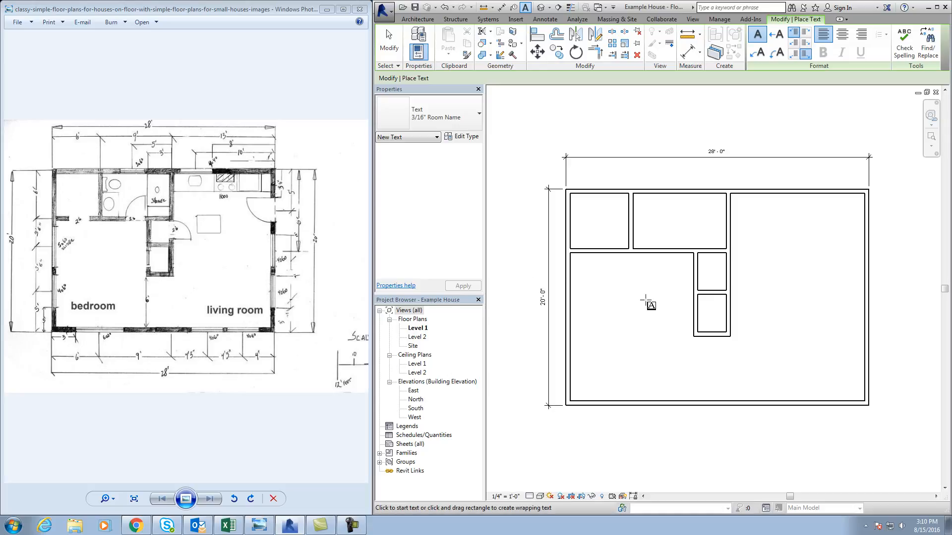
key("Escape")
key("Escape")
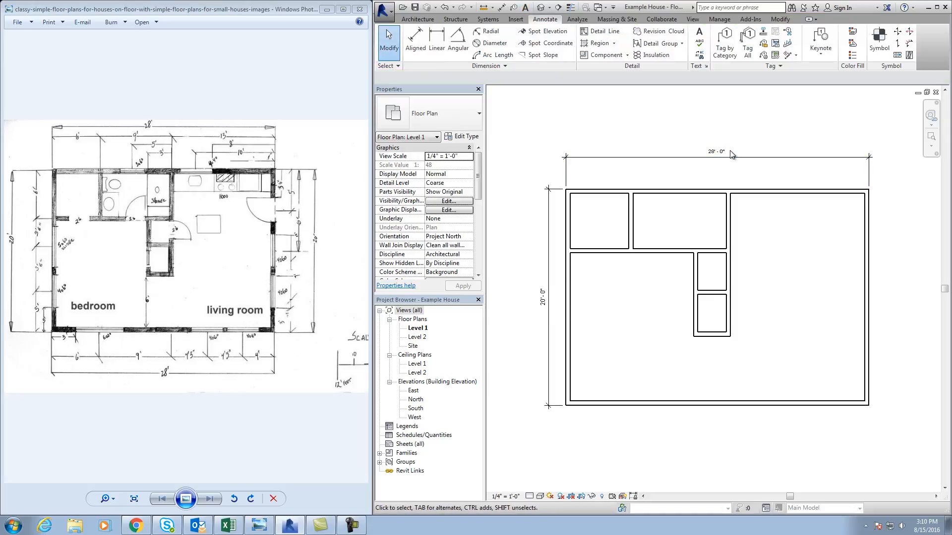
Place a LIVING ROOM text note in the large room east of the two small closets
left_click(699, 33)
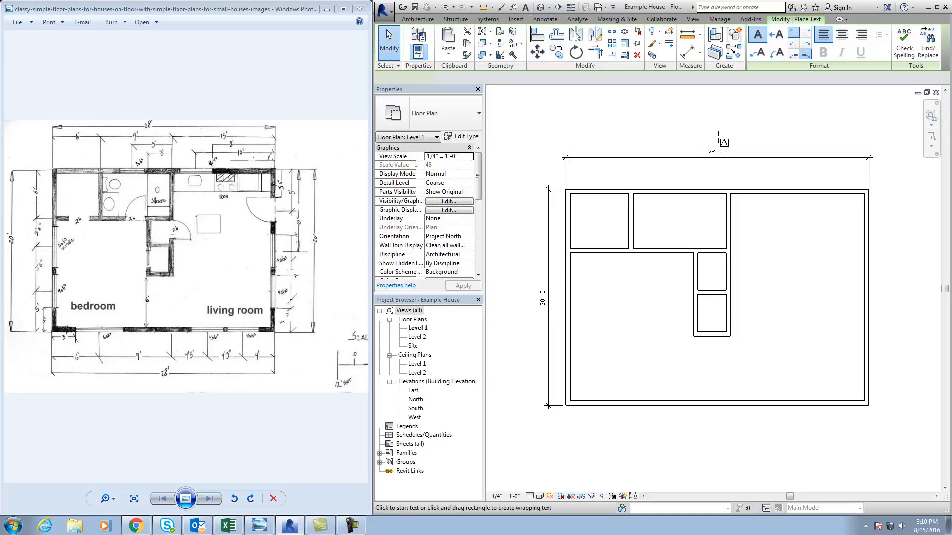
left_click(766, 280)
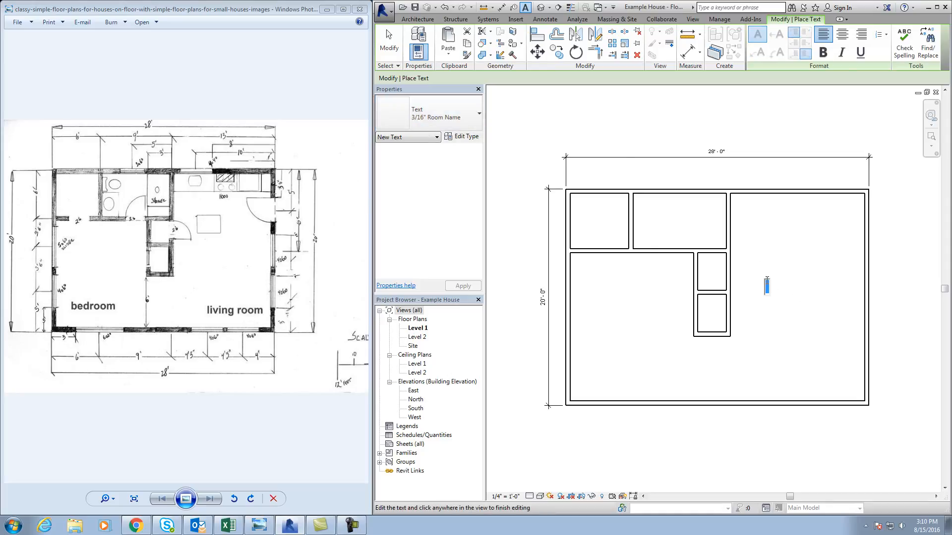
type("LIVING ROOM")
left_click(814, 357)
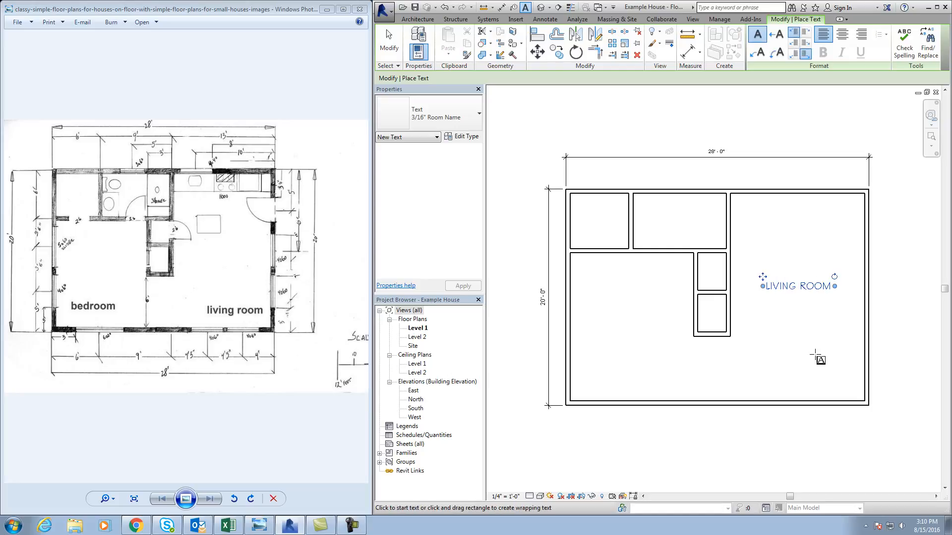
key("Escape")
Move the LIVING ROOM label slightly upward within its room and deselect it
left_click(787, 296)
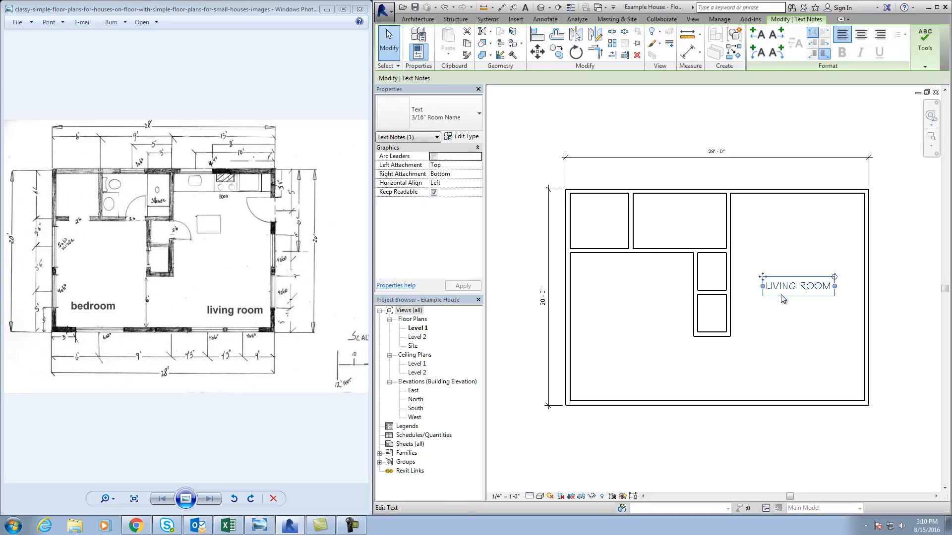
mouse_move(764, 279)
left_mouse_down()
mouse_move(754, 240)
mouse_move(752, 347)
mouse_move(764, 274)
left_mouse_up()
mouse_move(836, 273)
left_mouse_down()
mouse_move(845, 306)
mouse_move(834, 270)
mouse_move(837, 283)
left_mouse_up()
left_click(811, 248)
left_click(828, 275)
left_click(816, 263)
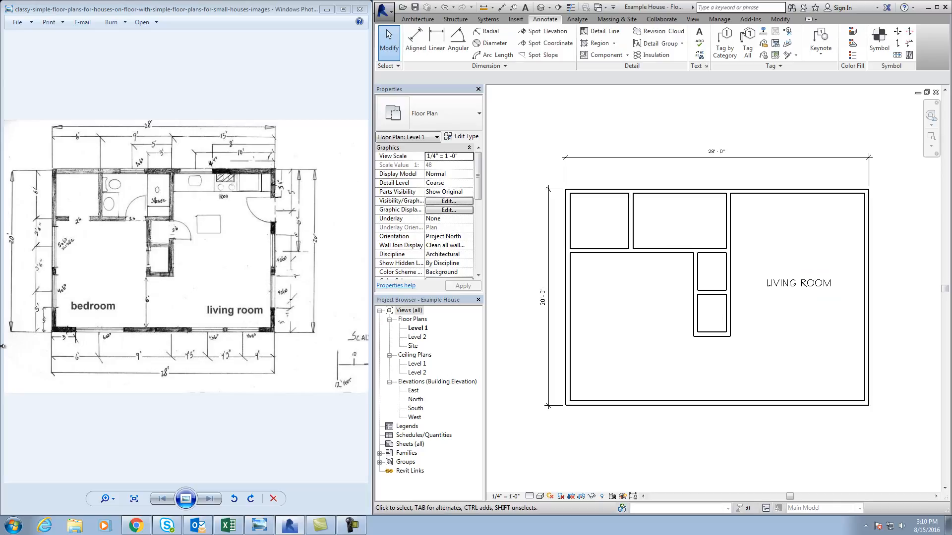
Place a BEDROOM text note in the open area west of the two small closets
left_click(699, 36)
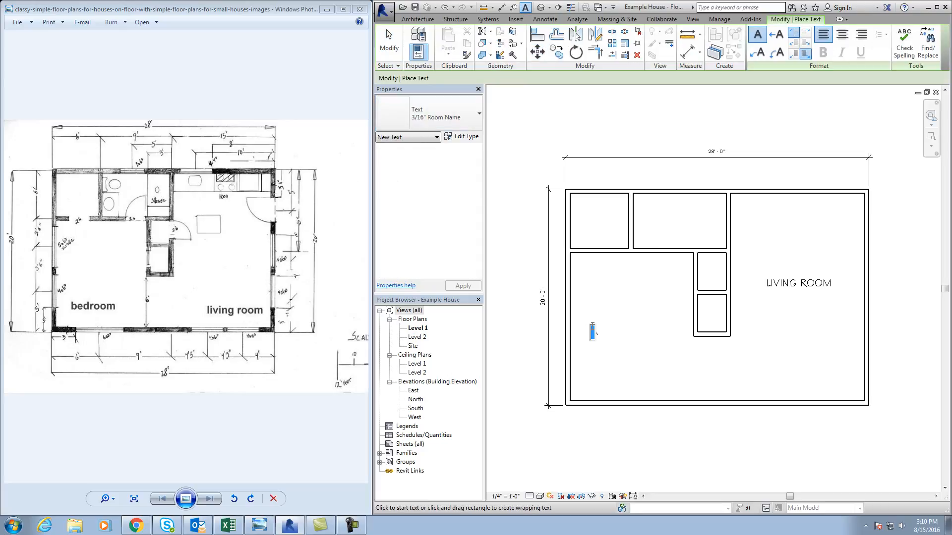
left_click(593, 327)
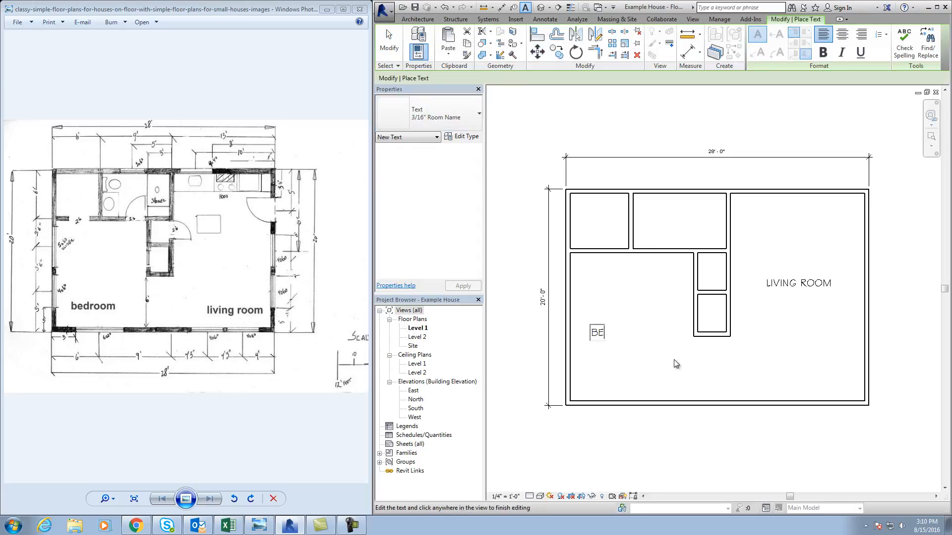
type("BEDROOM")
left_click(718, 368)
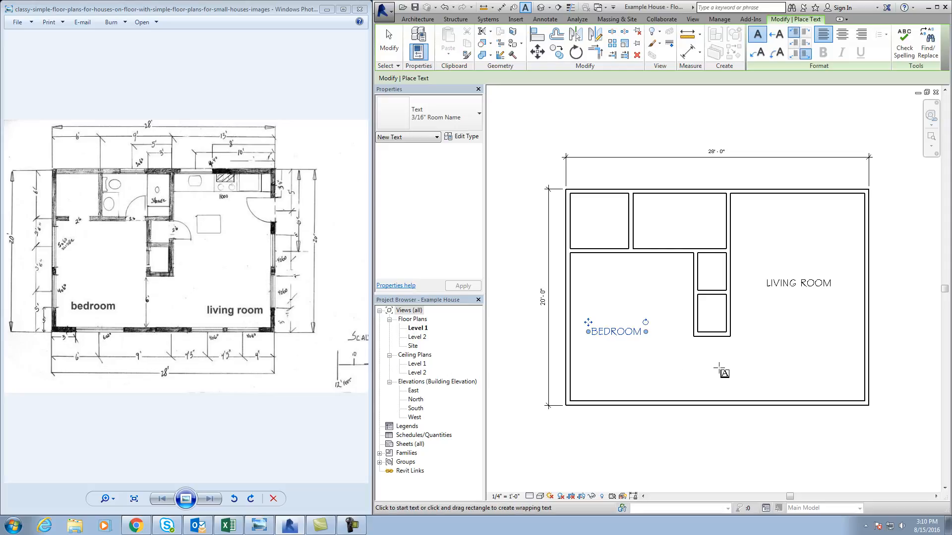
key("Escape")
Move the BEDROOM label slightly up and to the right within its room
left_click(602, 335)
left_click_drag(588, 323, 603, 317)
left_click(644, 365)
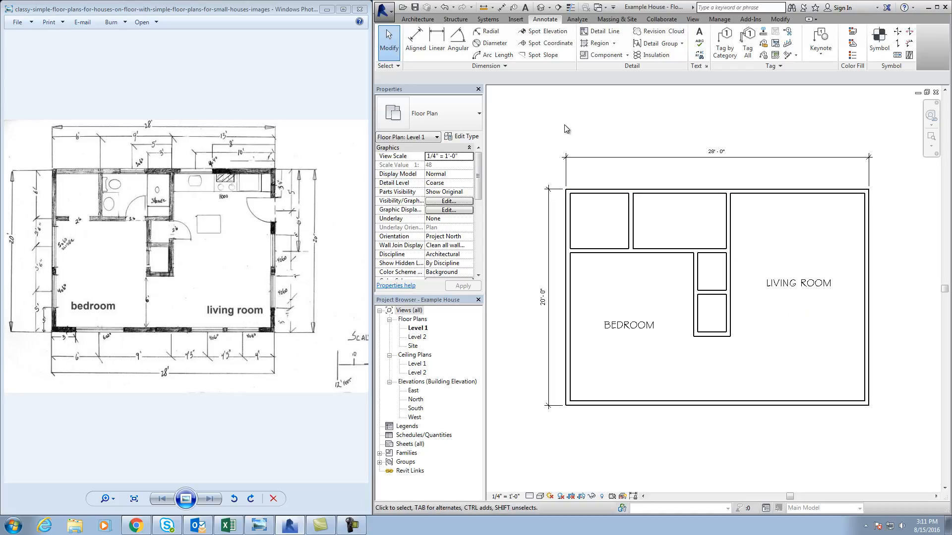
Start placing a door and duplicate the Single-Flush 36" x 84" type as 26" x 84" 2, with its width set to 26"
left_click(424, 19)
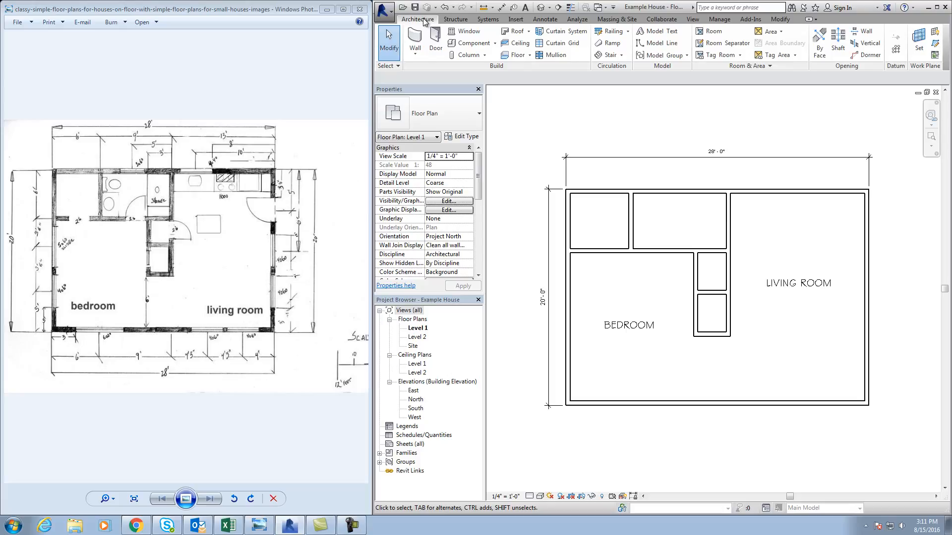
left_click(435, 48)
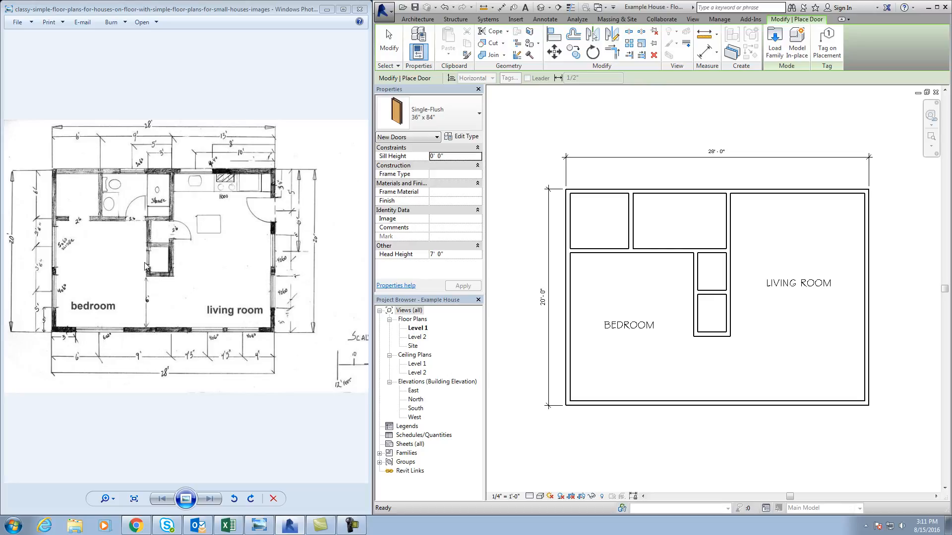
left_click(458, 121)
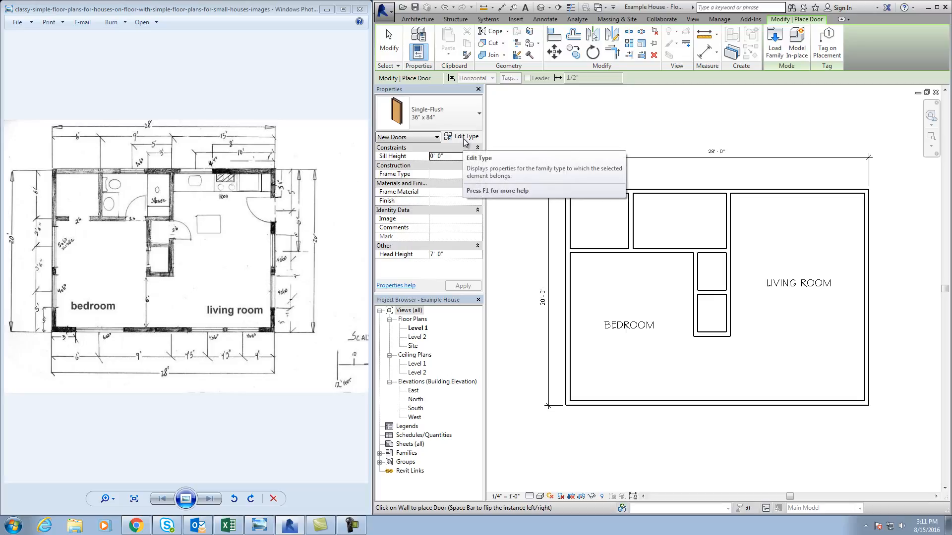
left_click(454, 113)
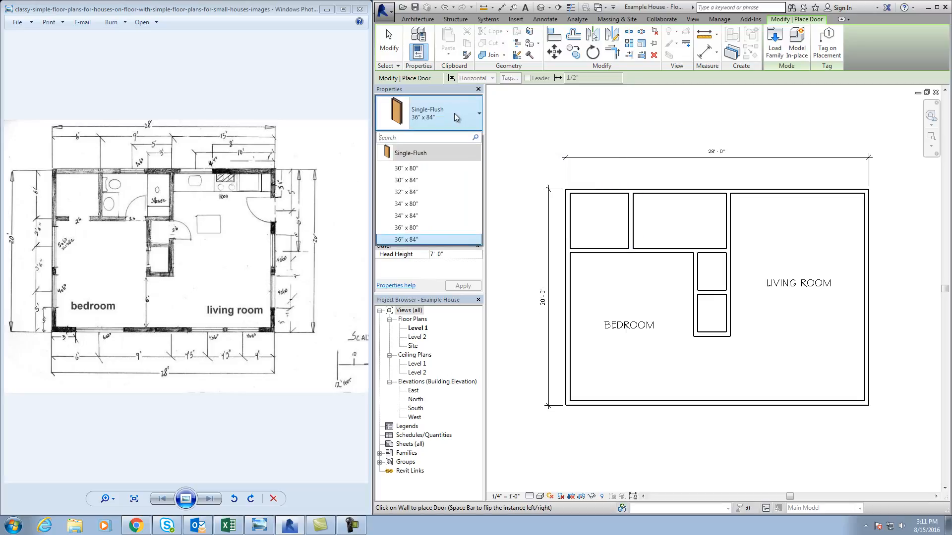
left_click(477, 136)
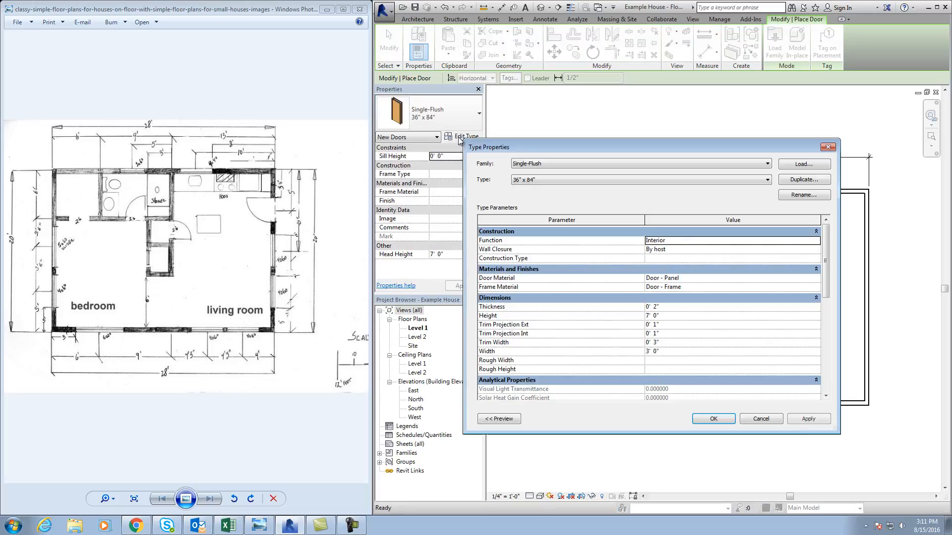
left_click(804, 180)
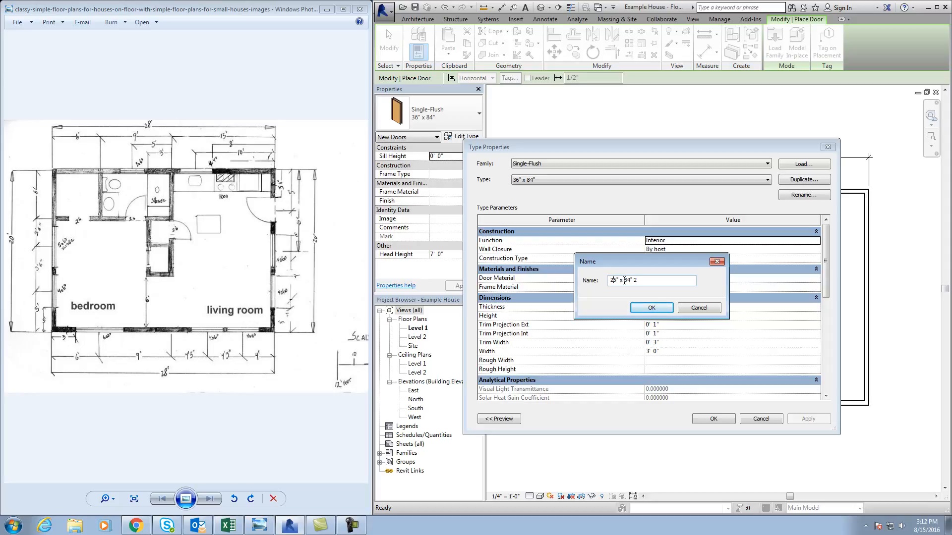
key("Delete")
type("6")
left_click(664, 309)
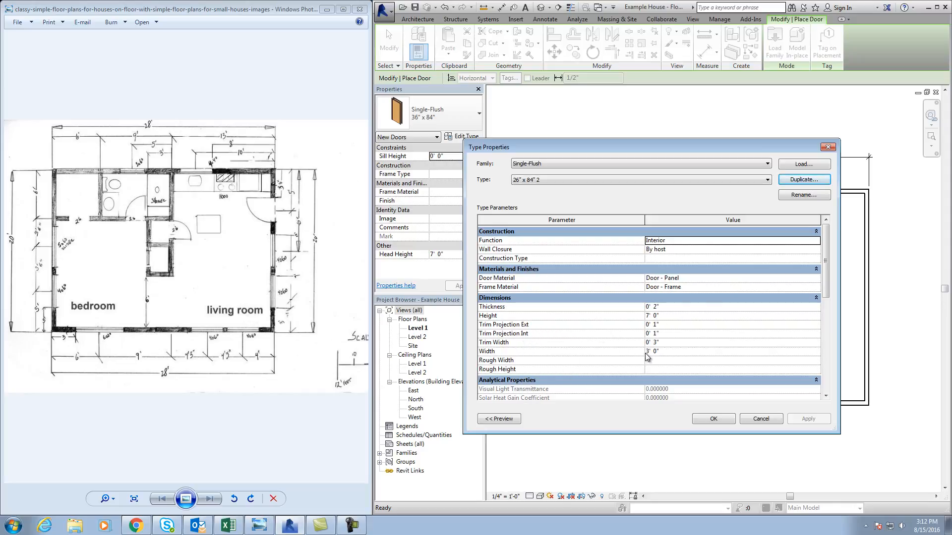
left_click(665, 351)
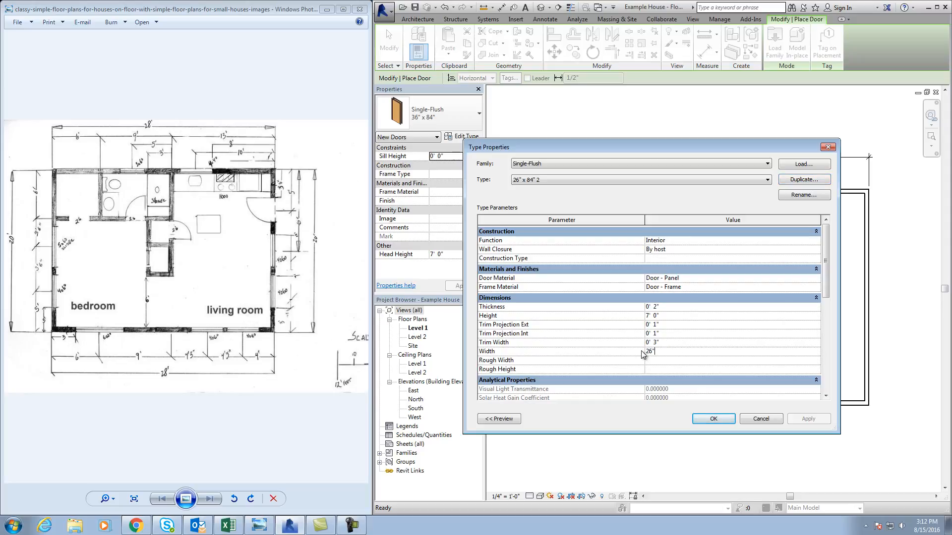
left_click(720, 423)
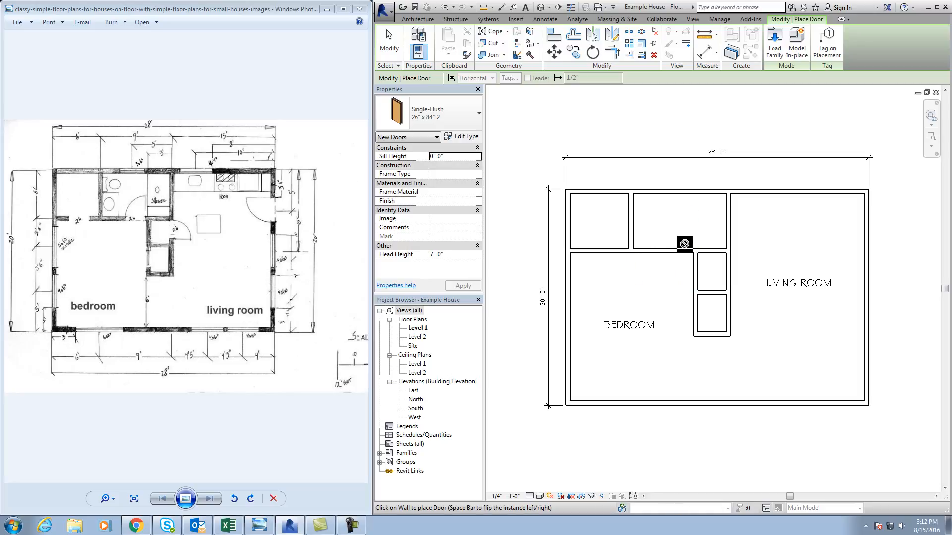
Place the 26" door in the wall between bathroom and bedroom, about 1'-4" from the closet wall, swinging into the bathroom
scroll(681, 242, "up", 2)
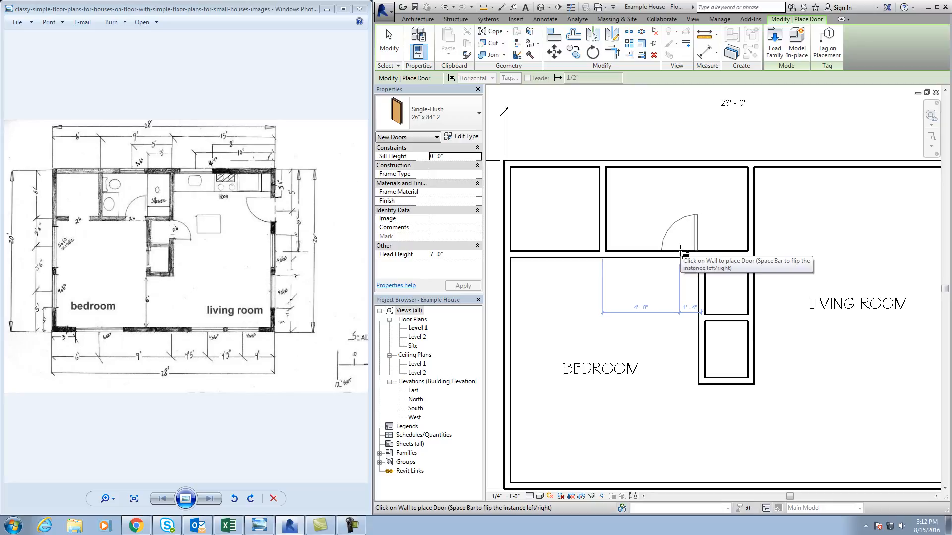
left_click(681, 252)
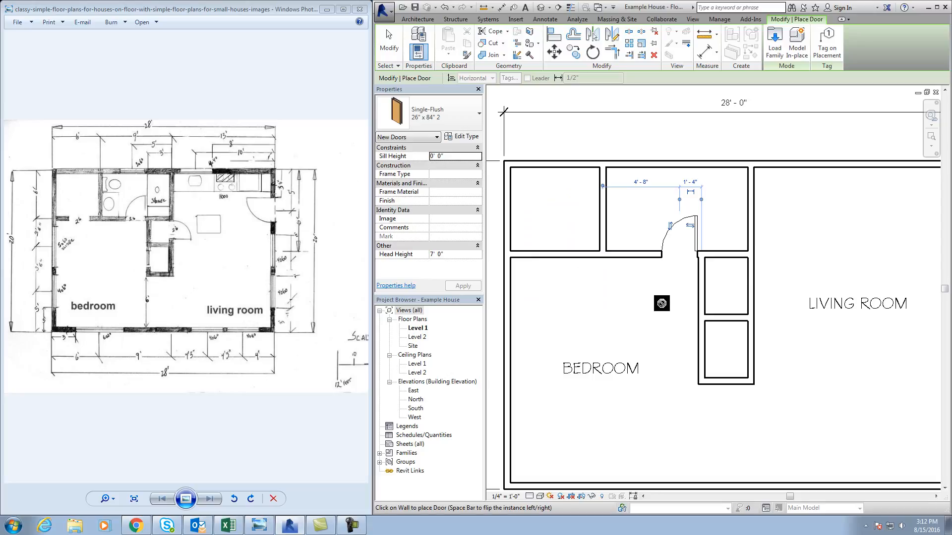
Place a 26" door midway along the east wall of the upper small closet, swinging into the living room
middle_click_drag(651, 369, 614, 348)
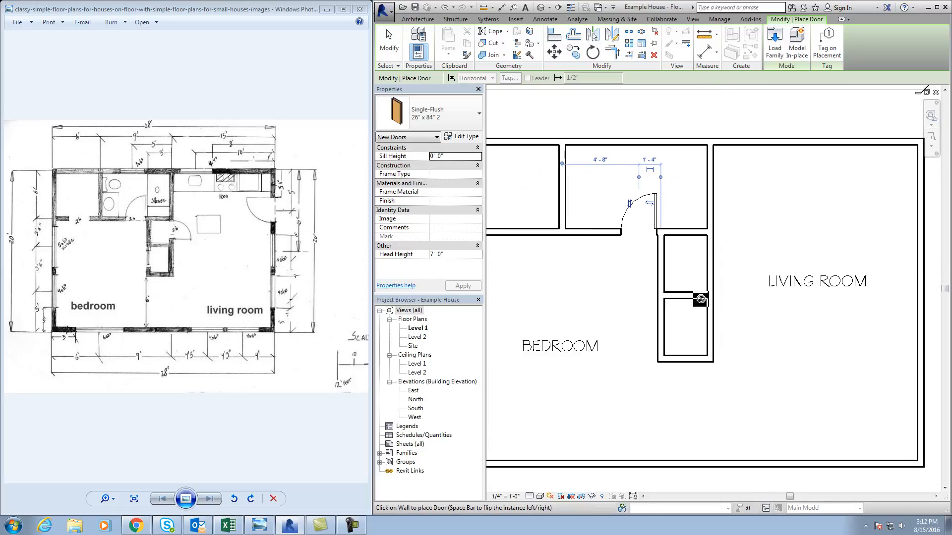
left_click(715, 265)
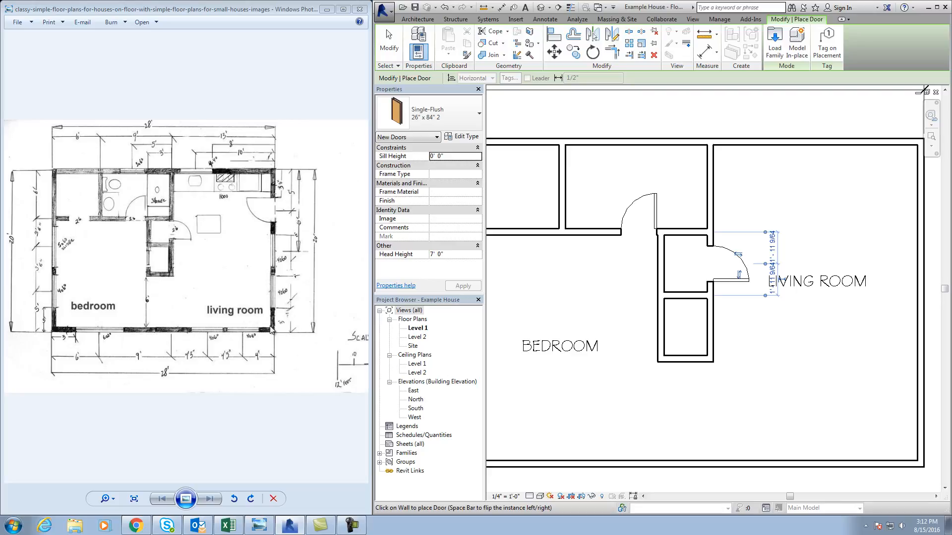
middle_click_drag(765, 415, 699, 397)
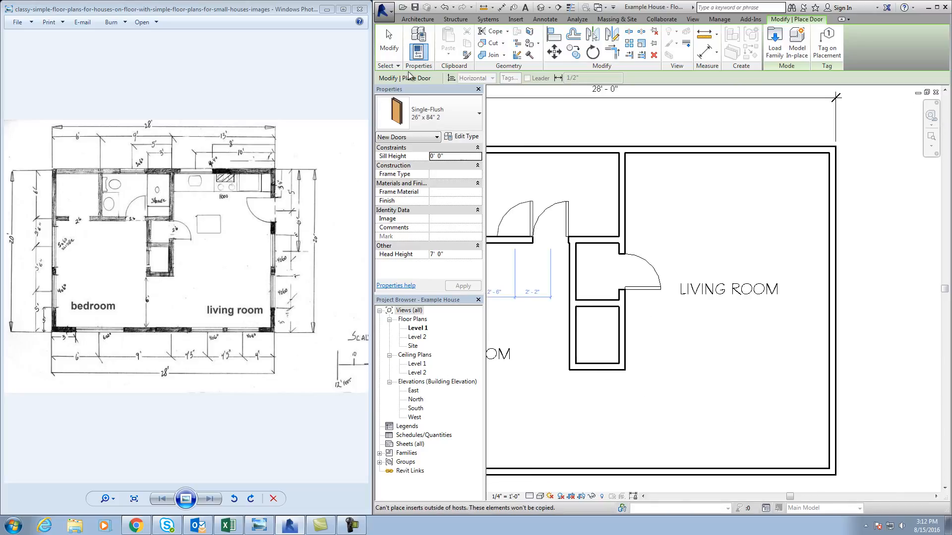
Check the available Single-Flush door sizes and open the Doors folder of the US Imperial library to load another family
left_click(464, 122)
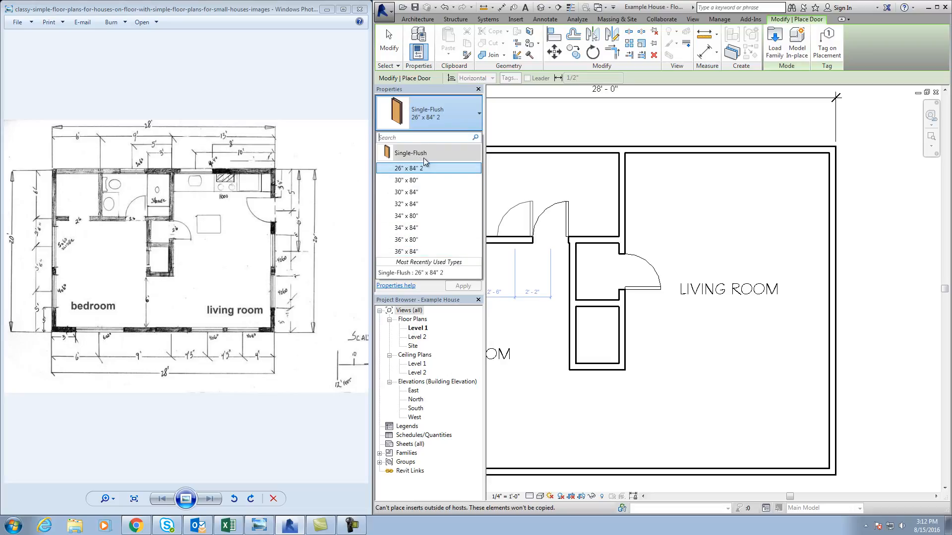
left_click(513, 132)
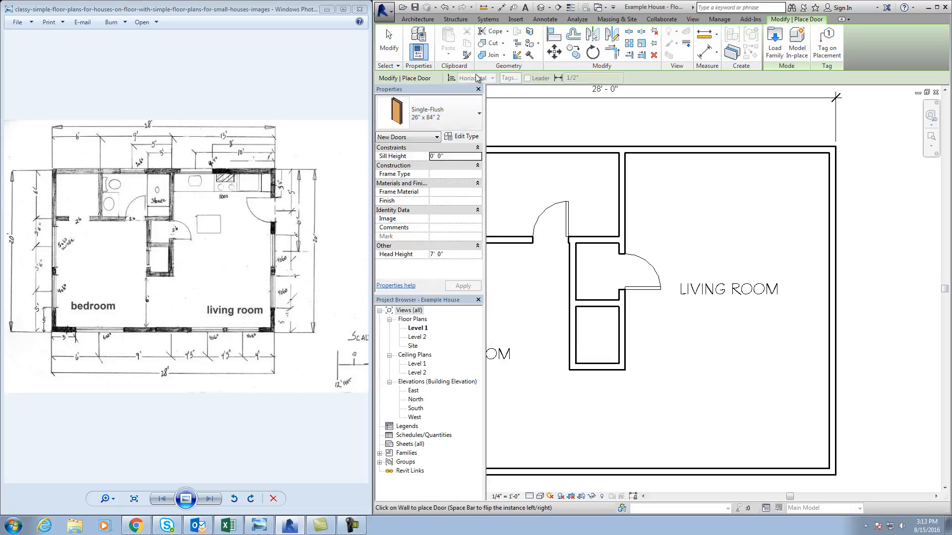
key("Escape")
left_click(433, 44)
left_click(775, 43)
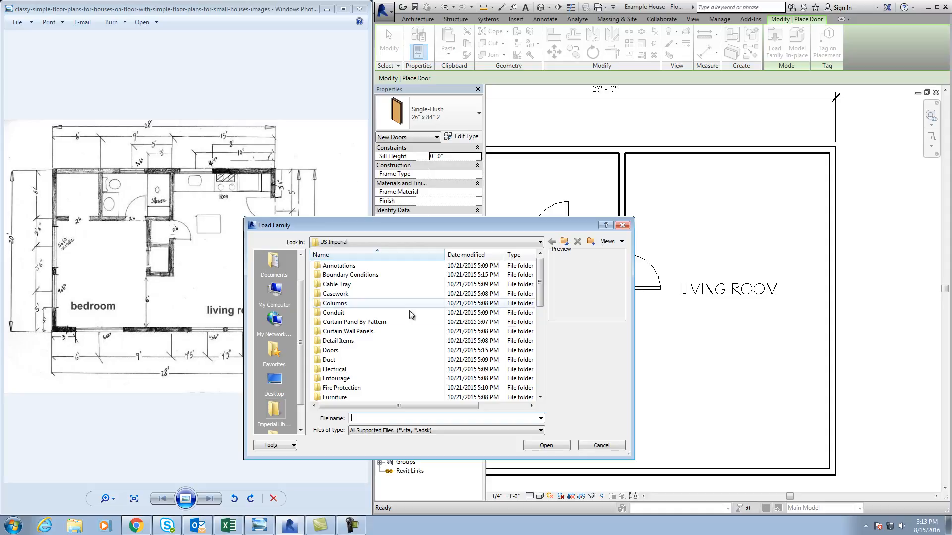
double_click(333, 350)
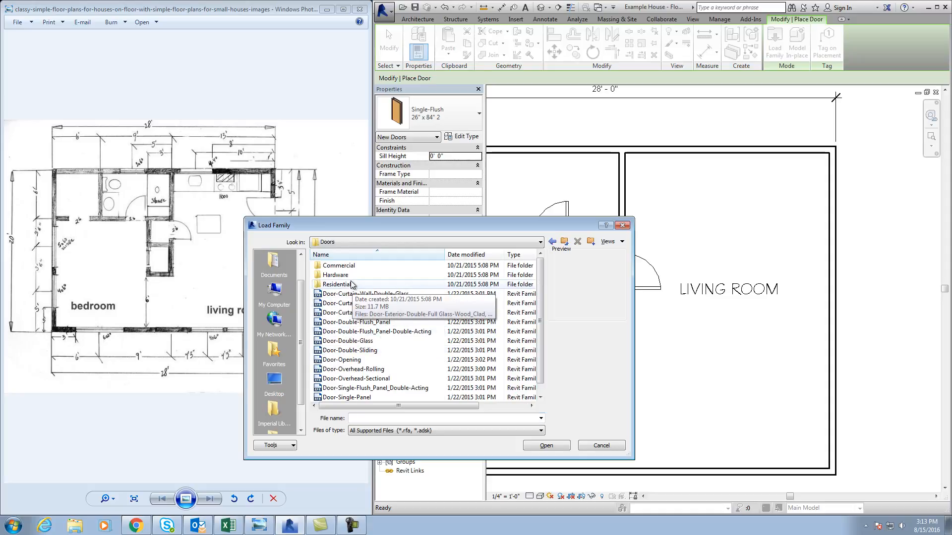
Examine the previews of the curtain-wall, double, overhead and single door families in the Doors folder
left_click(366, 296)
left_click(367, 305)
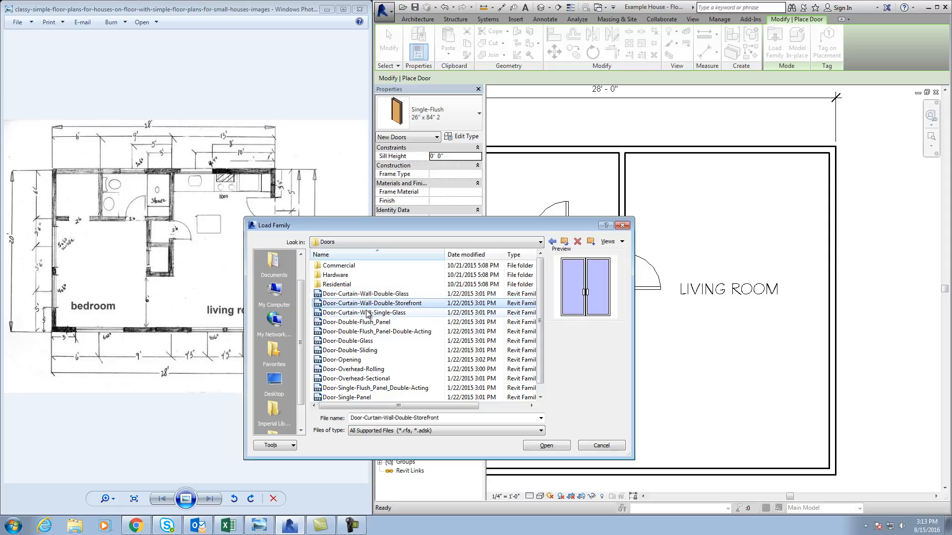
left_click(367, 313)
left_click(368, 322)
left_click(369, 331)
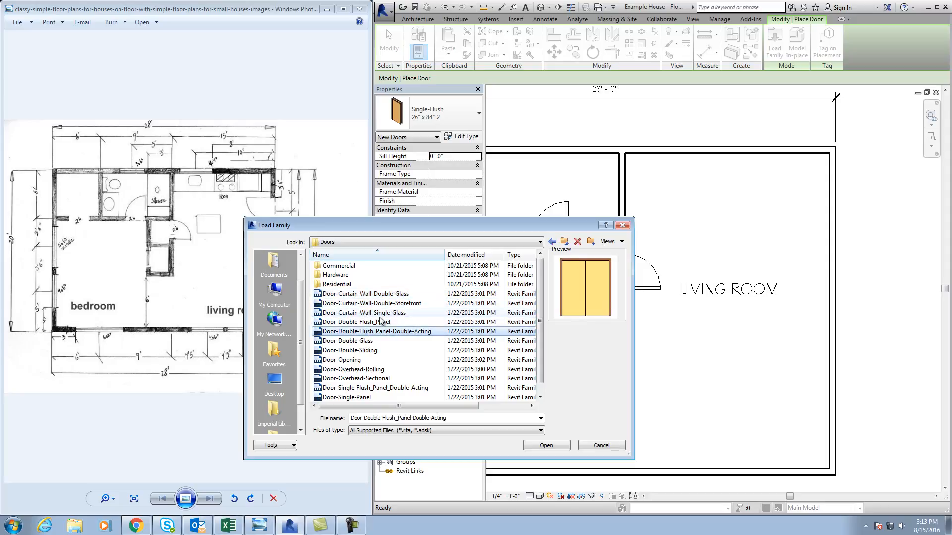
scroll(541, 325, "down", 1)
left_click(353, 388)
left_click(359, 379)
left_click(361, 369)
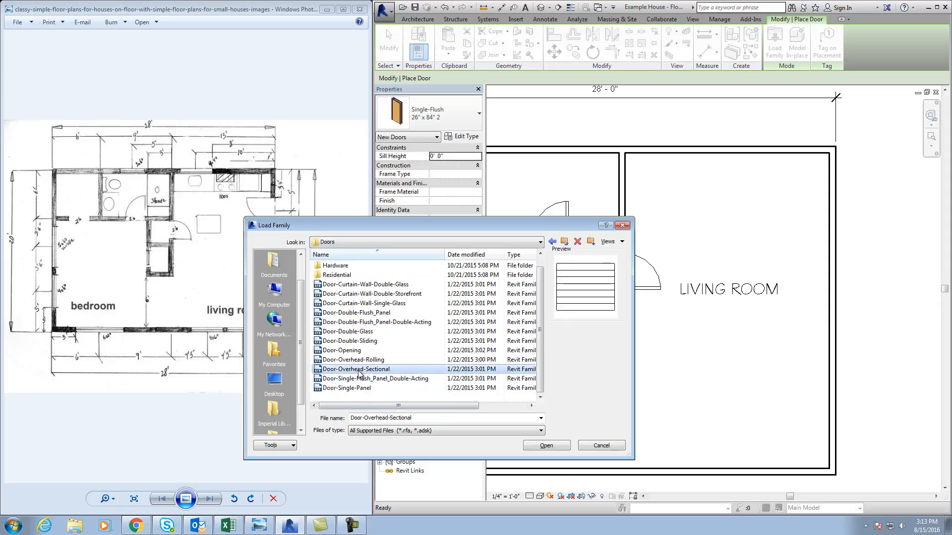
left_click(357, 341)
left_click(358, 332)
left_click(360, 322)
left_click(362, 313)
left_click(363, 304)
Open the Residential door folder and examine the previews of its exterior, garage and interior double door families
double_click(345, 276)
left_click(342, 267)
left_click(345, 276)
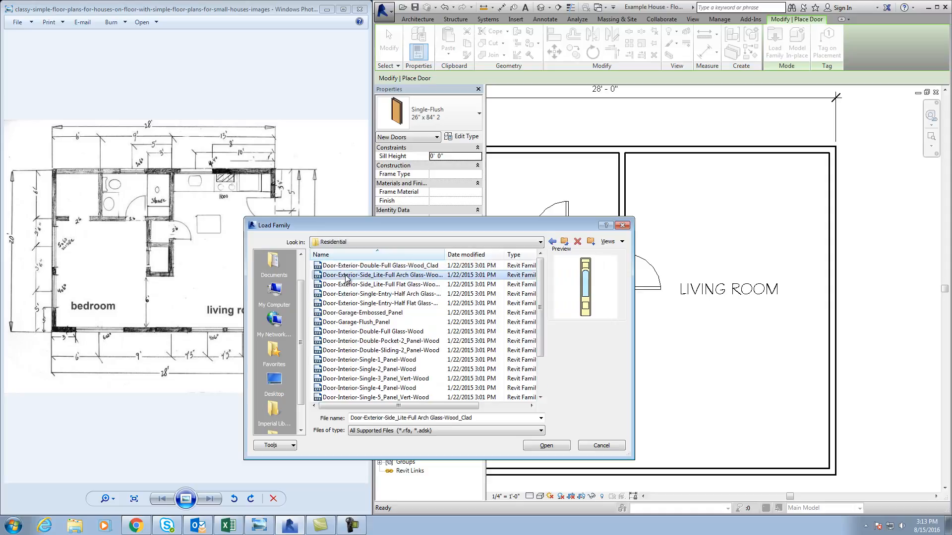
left_click(352, 284)
left_click(356, 304)
left_click(358, 313)
left_click(360, 322)
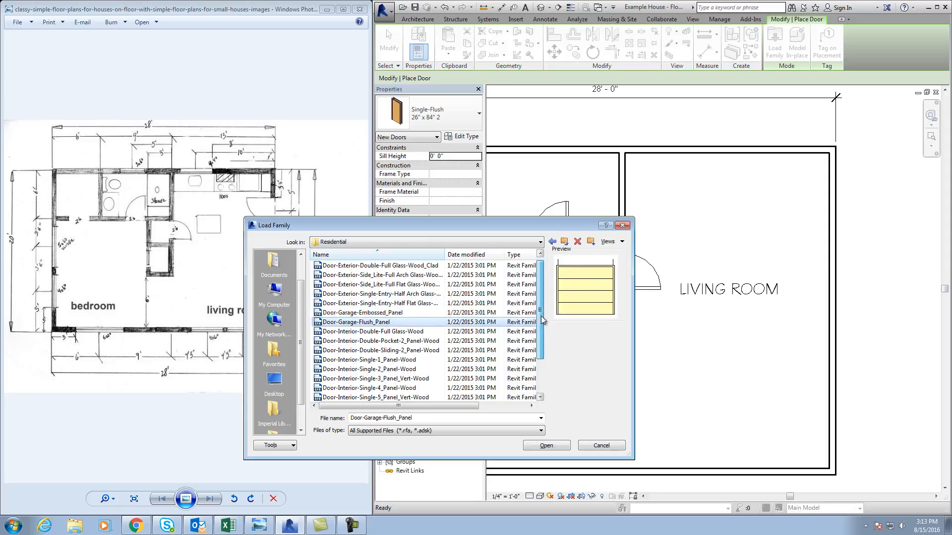
scroll(538, 305, "down", 1)
left_click(395, 304)
left_click(395, 312)
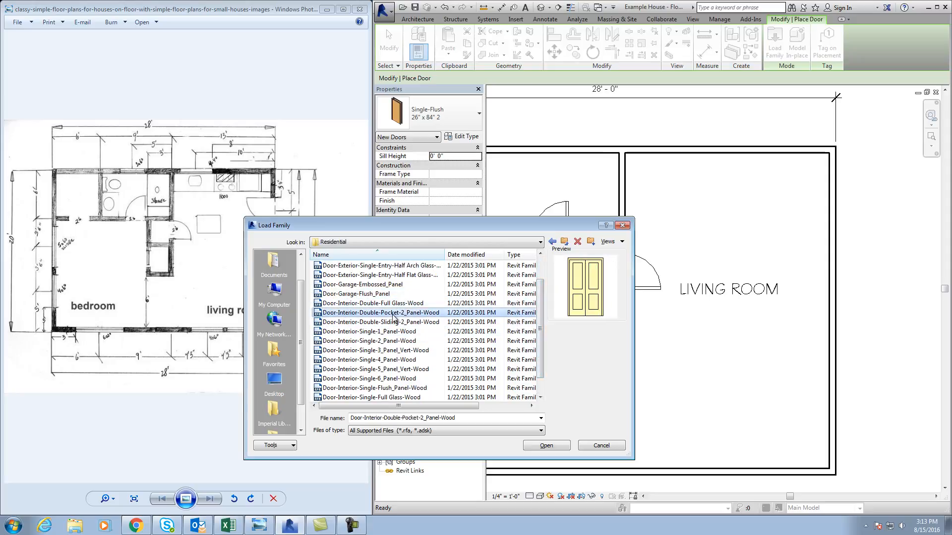
left_click_drag(540, 328, 538, 306)
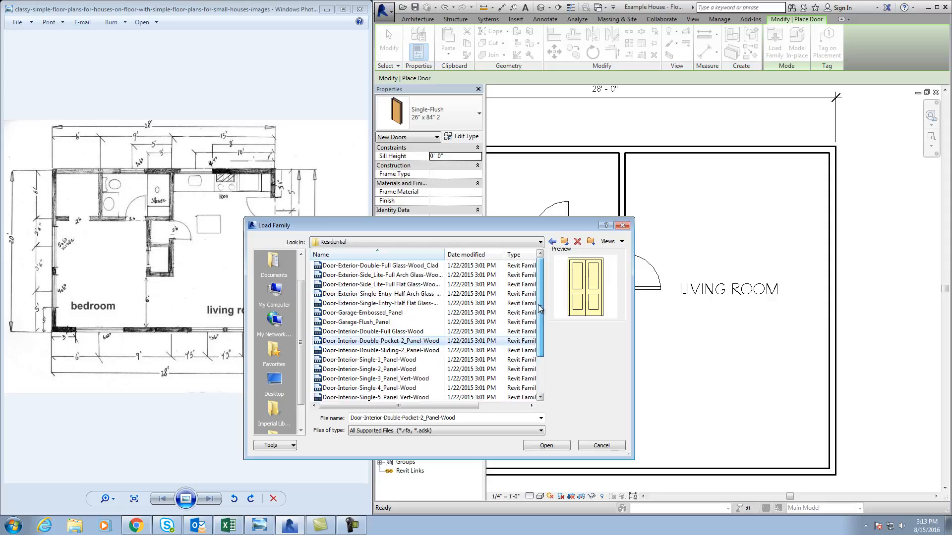
Load the Door-Exterior-Single-Entry-Half Arch Glass-Wood_Clad family with its 36" x 84" type
left_click(374, 266)
left_click(373, 275)
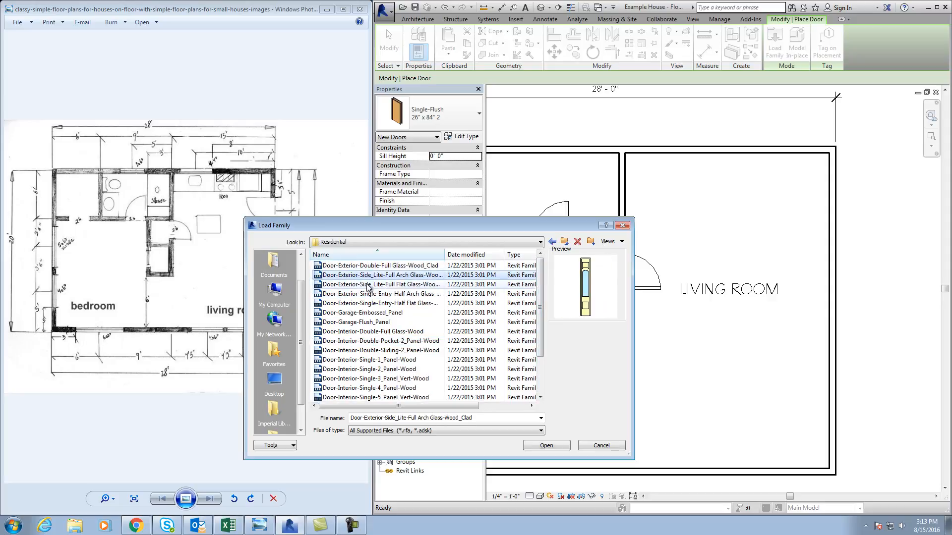
left_click(371, 284)
left_click(369, 295)
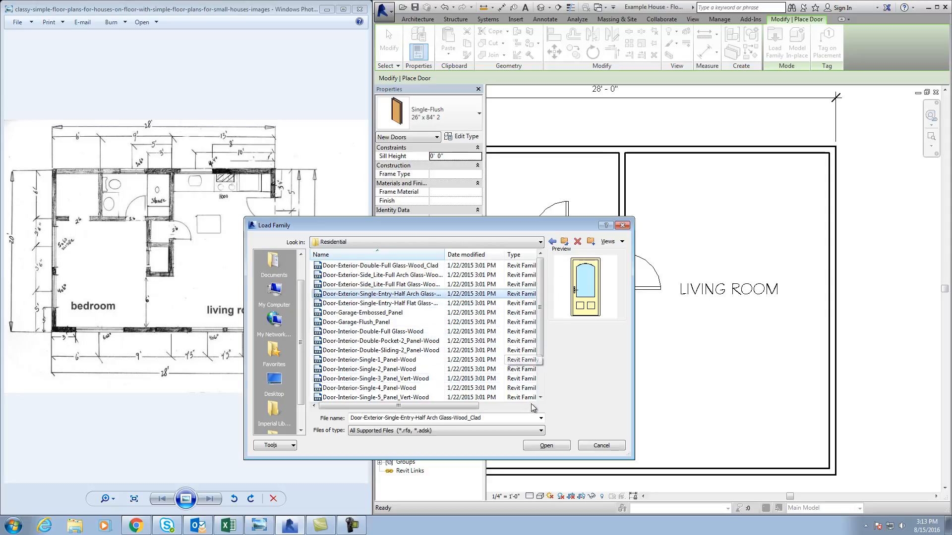
left_click(546, 446)
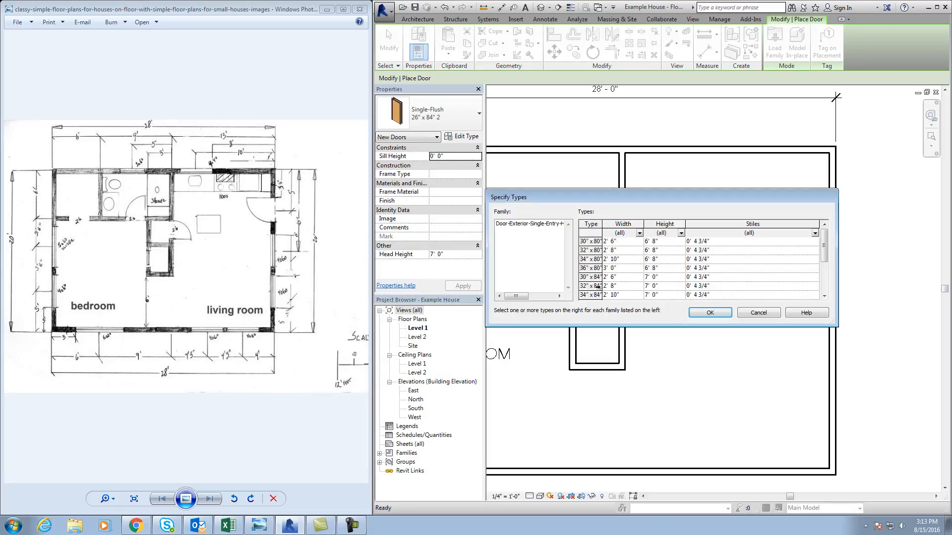
mouse_move(825, 258)
left_mouse_down()
mouse_move(826, 275)
mouse_move(829, 266)
left_mouse_up()
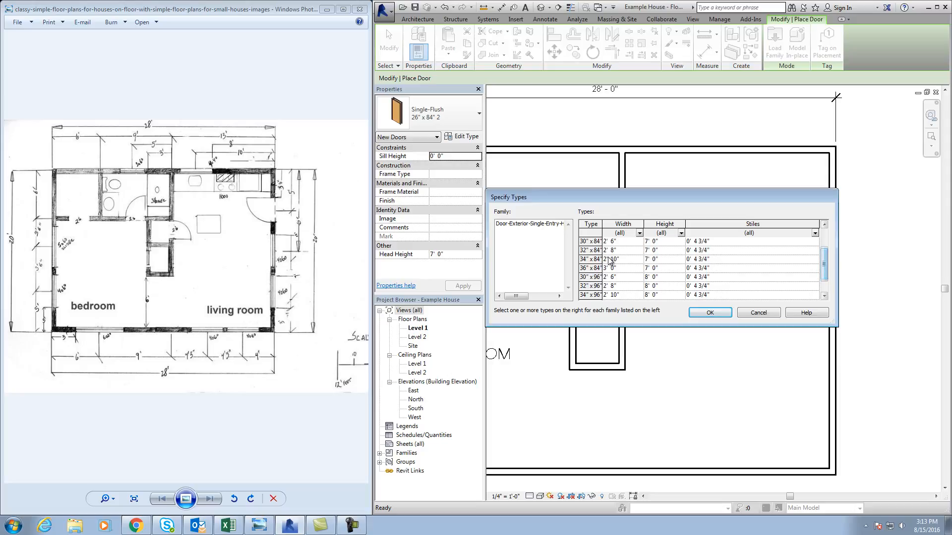
left_click(593, 268)
left_click(712, 313)
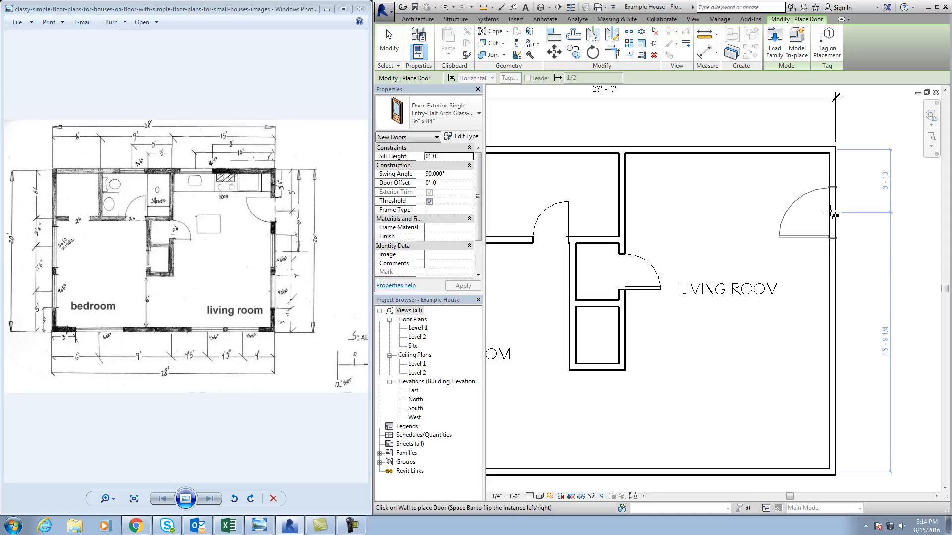
Place the 36" x 84" exterior door in the living room's east wall, about 3'-8" from the north wall, and end door placement
left_click(830, 210)
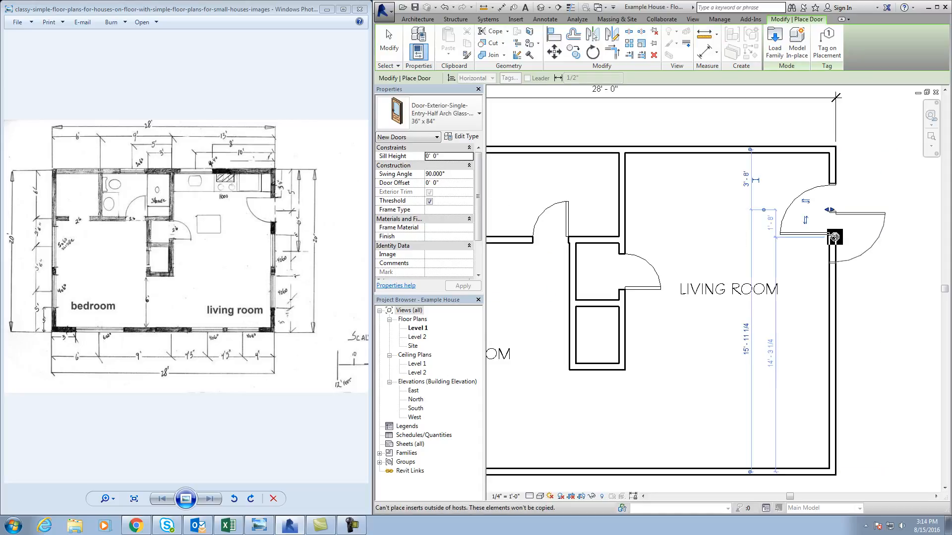
key("Escape")
key("Escape")
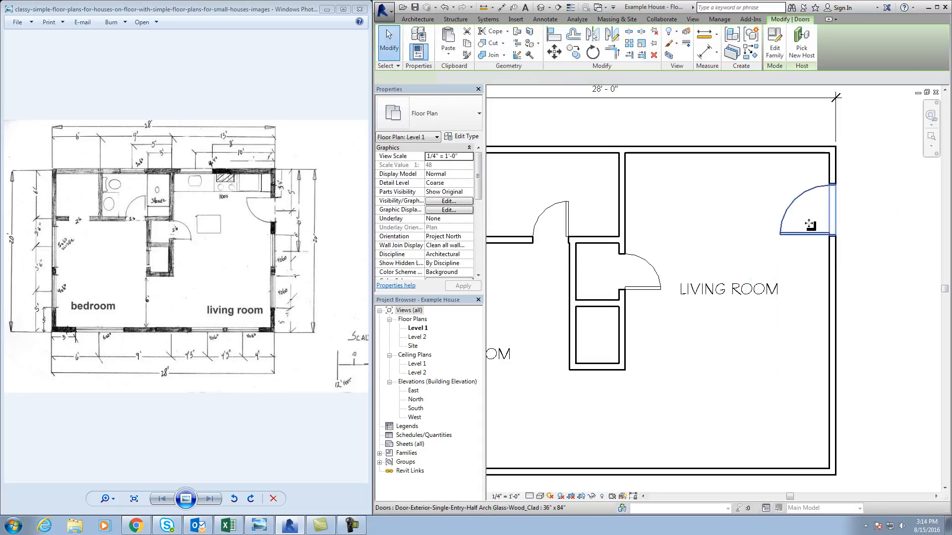
Flip the entry door so it is hinged at its north end and swings into the living room
left_click(808, 208)
left_click(808, 208)
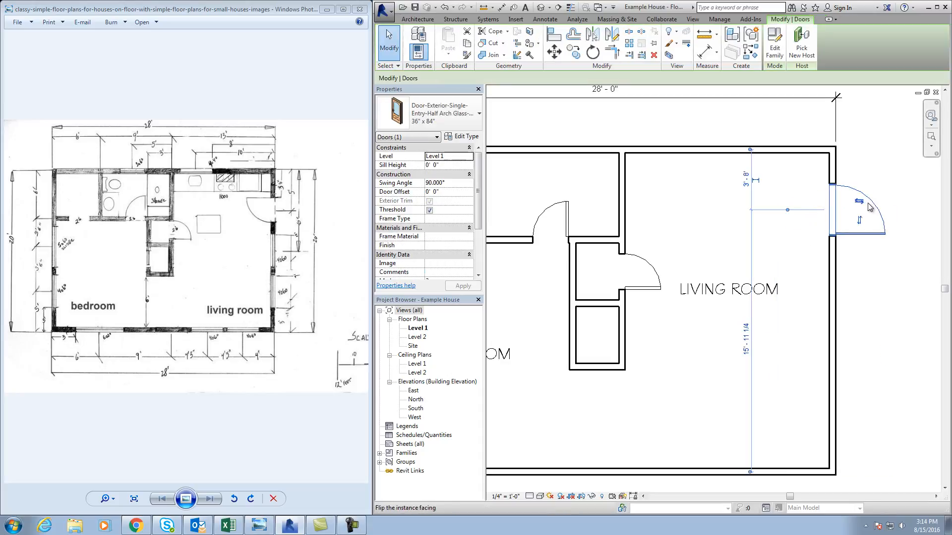
left_click(866, 208)
left_click(805, 220)
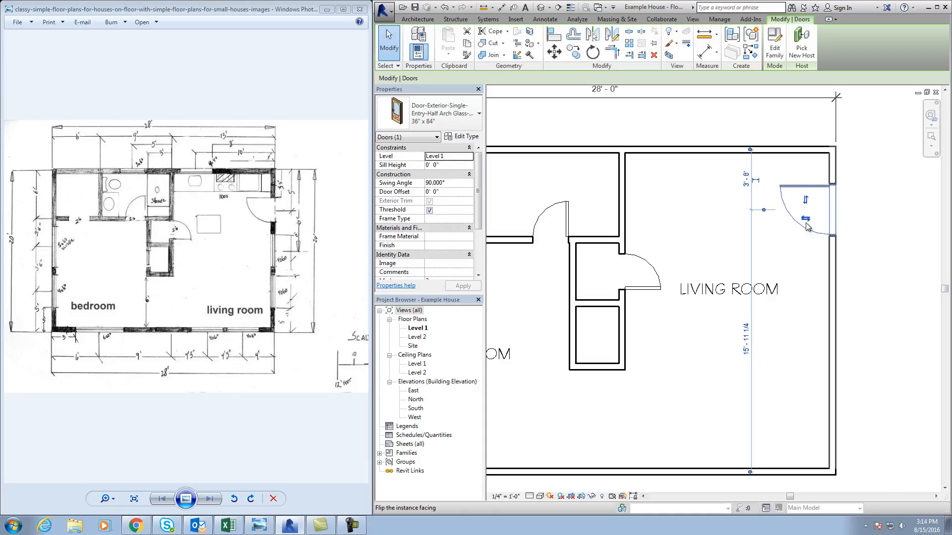
left_click(796, 286)
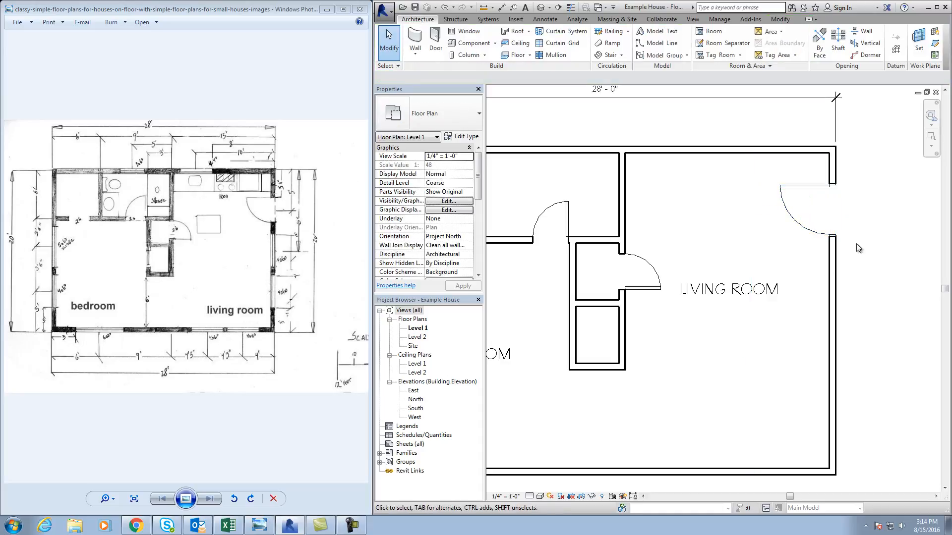
Move the entry door's witness line to the north wall's outer face and set the distance to the door centre to 5'-0"
scroll(852, 258, "down", 5)
middle_click_drag(871, 334, 853, 325)
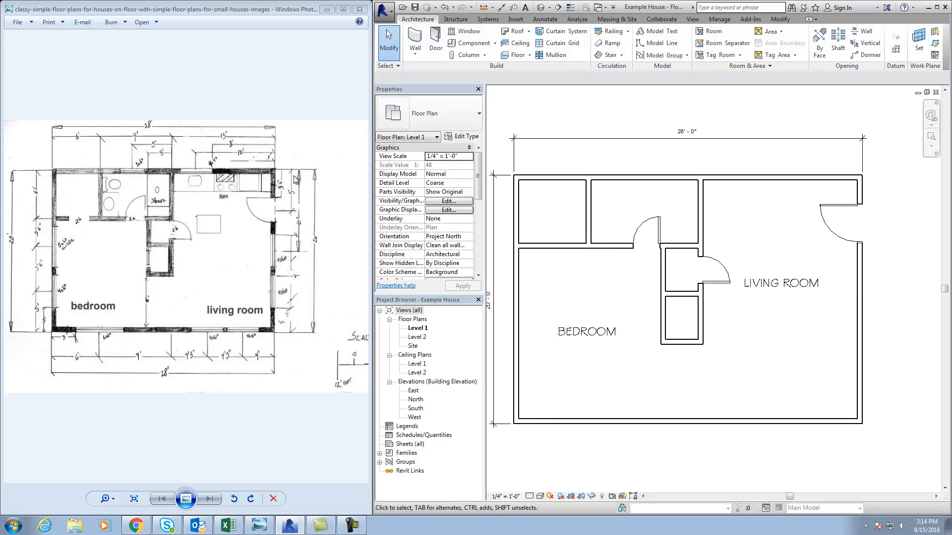
middle_click_drag(882, 230, 852, 237)
left_click(806, 223)
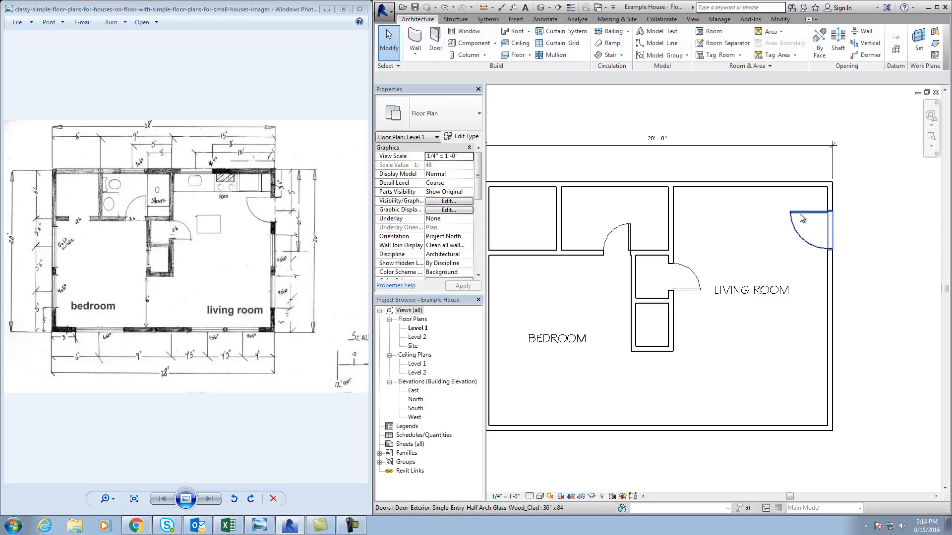
left_click(762, 185)
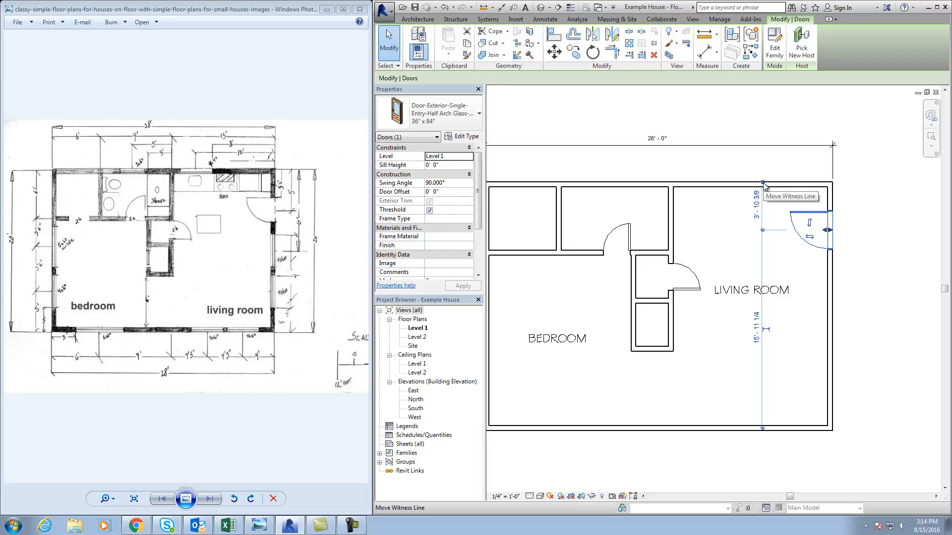
left_click(757, 214)
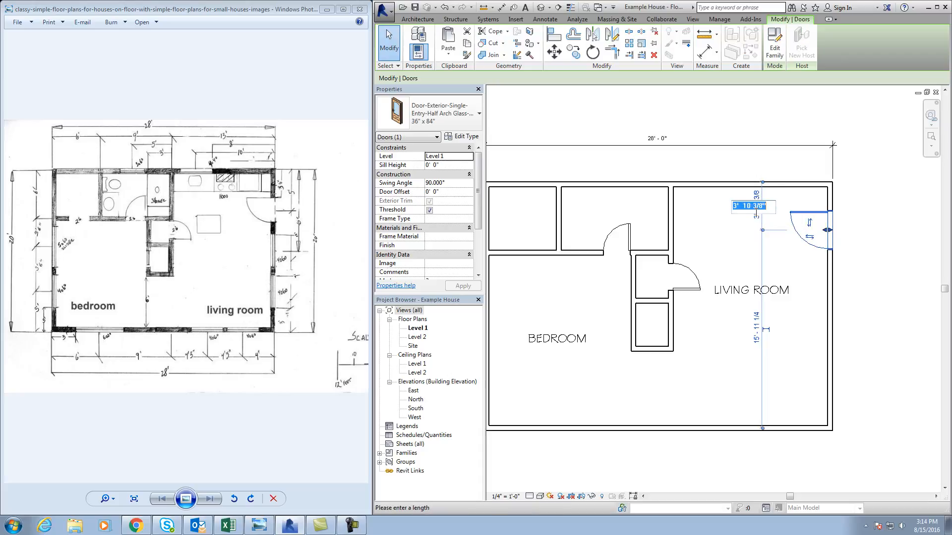
key("Return")
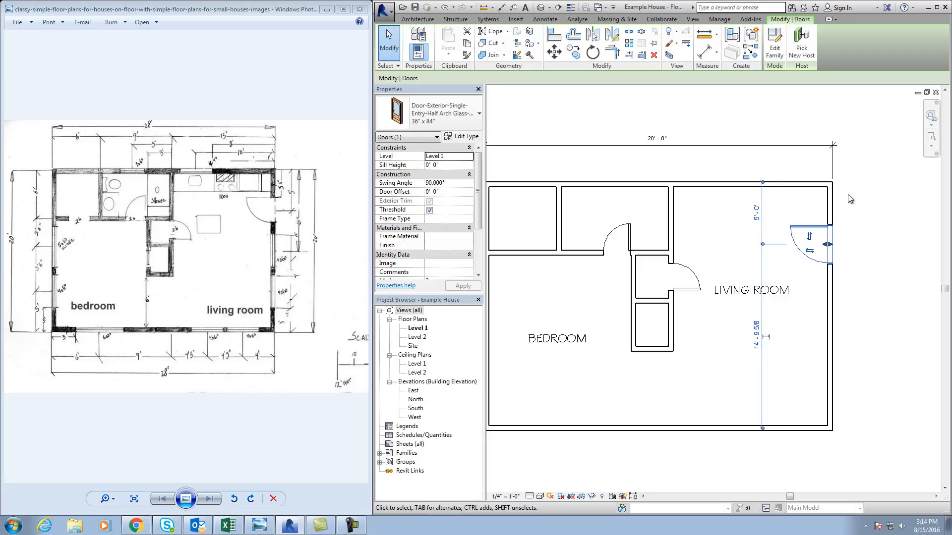
left_click(857, 202)
Start placing a component and open the Openings folder of the family library to load a wall opening
scroll(867, 312, "down", 1)
mouse_move(879, 314)
middle_mouse_down()
mouse_move(907, 303)
mouse_move(894, 306)
middle_mouse_up()
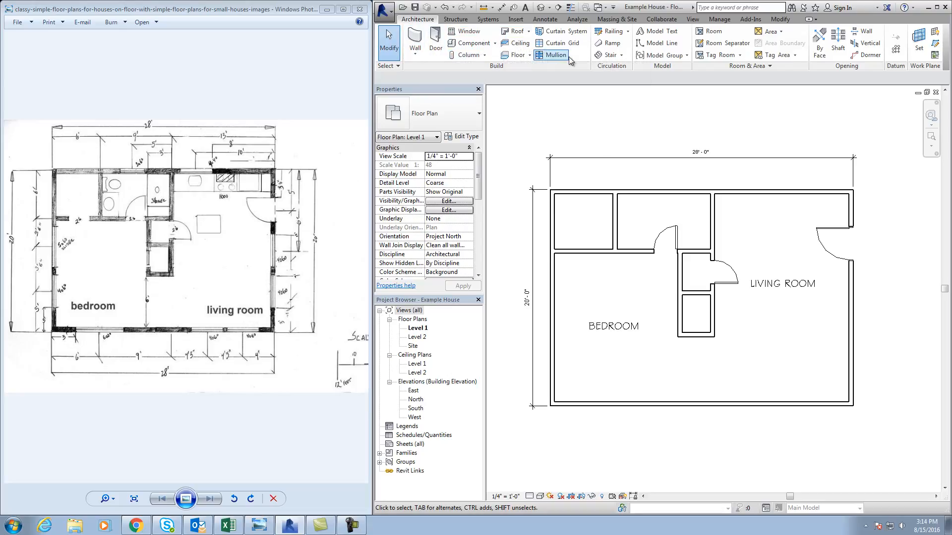
left_click(475, 43)
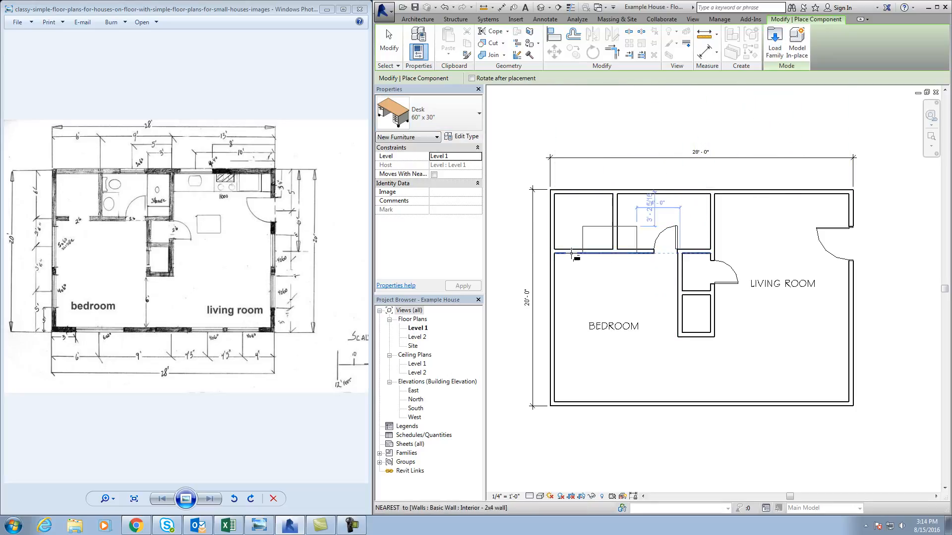
left_click(777, 55)
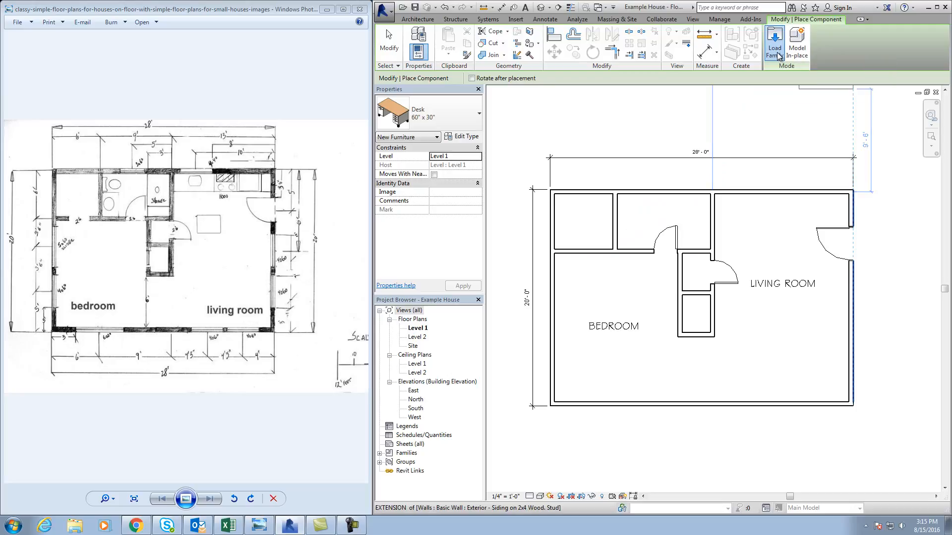
left_click_drag(541, 285, 548, 308)
double_click(335, 380)
Preview the families in the Openings folder and load Passage Opening-Elliptical Arch
left_click(345, 276)
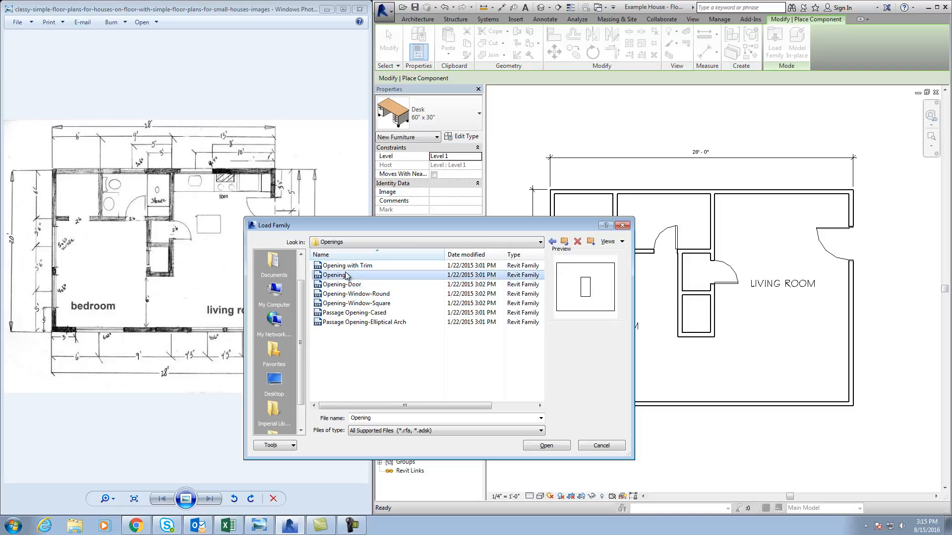
left_click(350, 285)
left_click(356, 295)
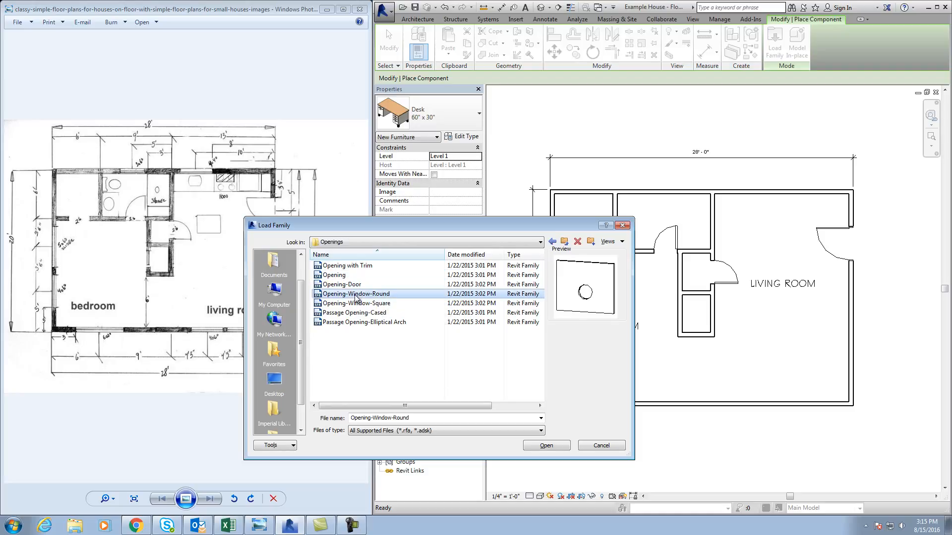
left_click(367, 304)
left_click(367, 314)
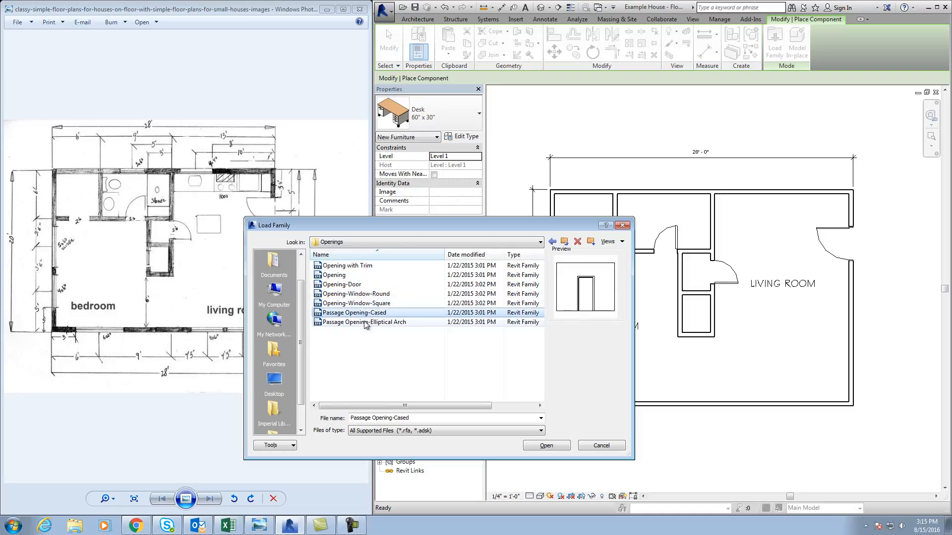
left_click(381, 323)
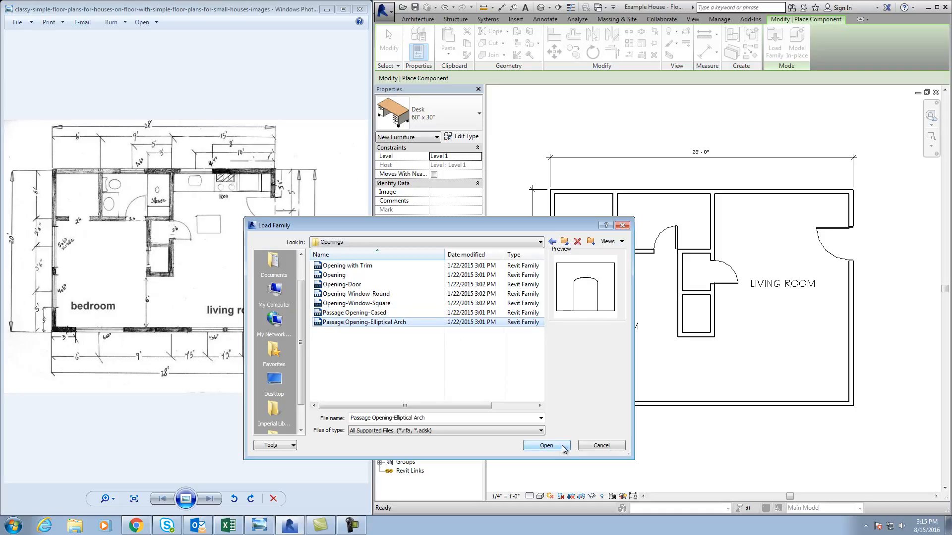
left_click(546, 446)
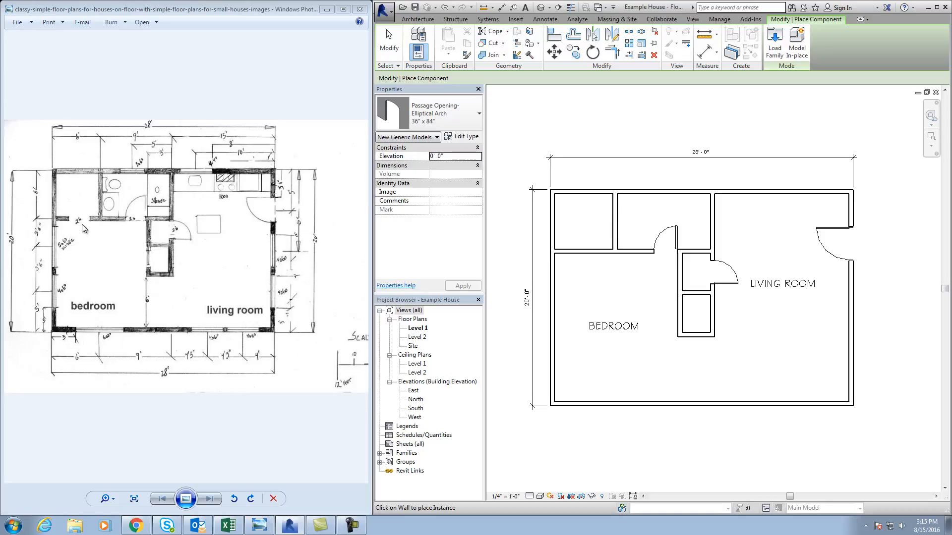
Duplicate the arched passage opening's type as 26" x 84" 2 and set its width to 26"
left_click(459, 137)
left_click(803, 179)
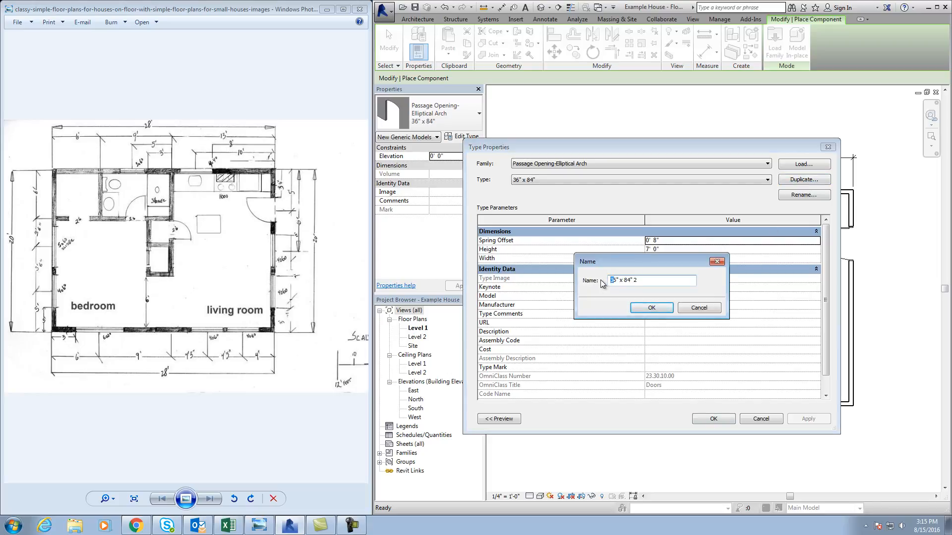
left_click(651, 308)
left_click(657, 258)
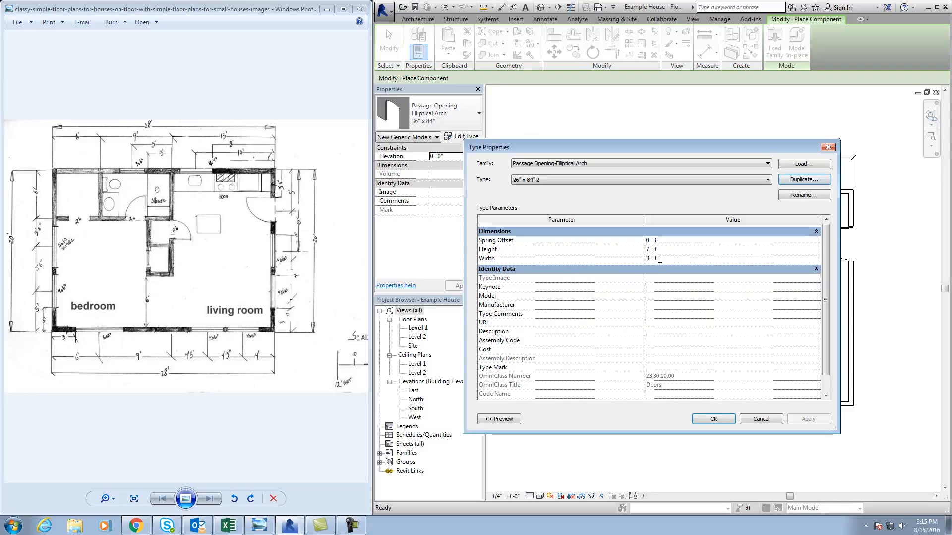
type("26")
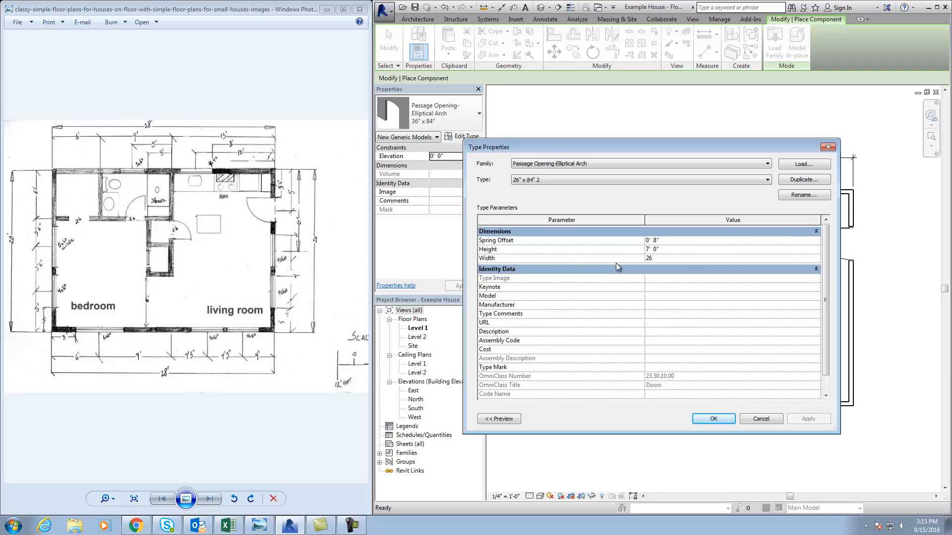
left_click(713, 419)
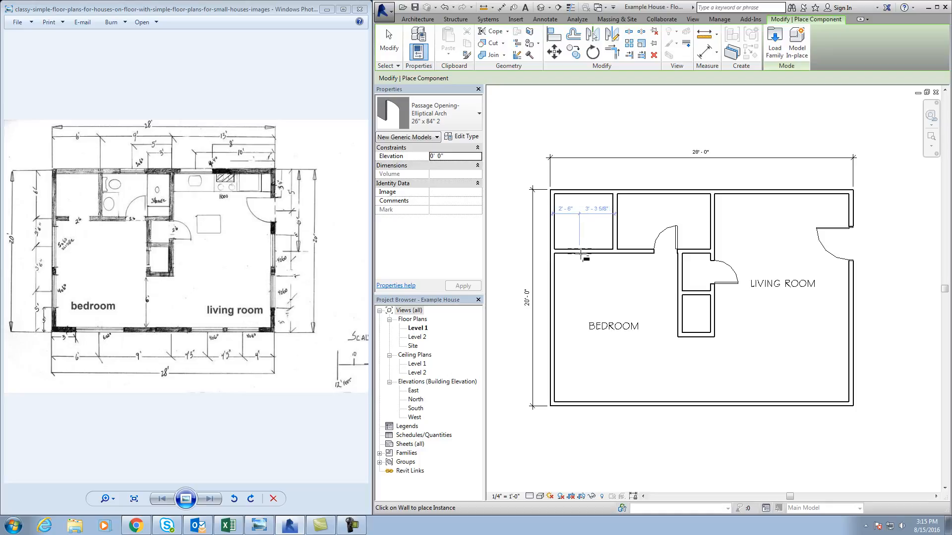
Place the arched opening midway in the wall between the bedroom and the northwest room, and end component placement
left_click(584, 255)
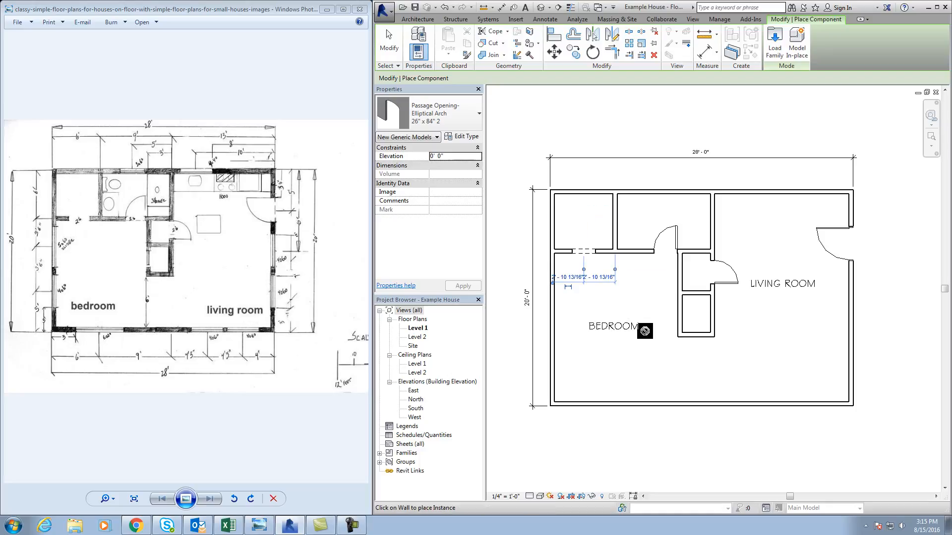
key("Escape")
key("Escape")
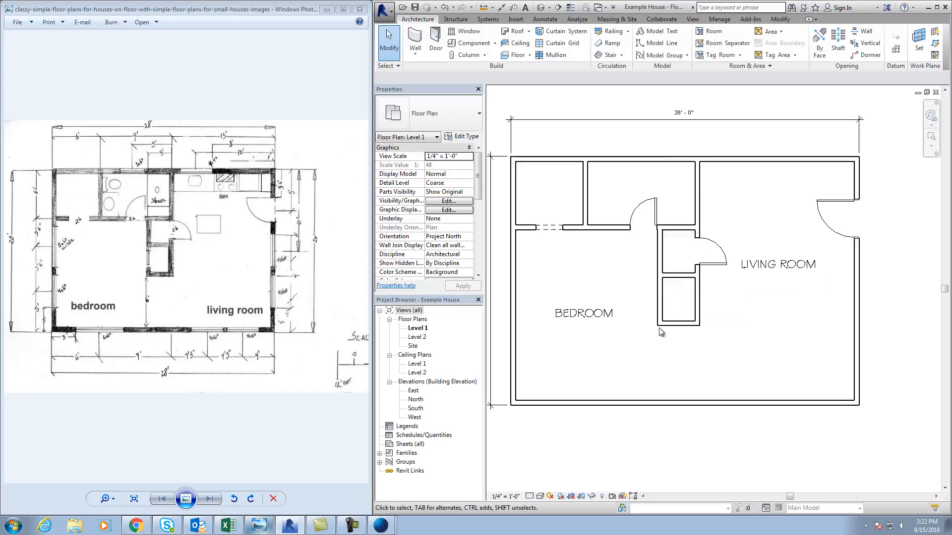
Start placing a door and browse the family library to the Residential folder inside Doors
left_click(436, 41)
left_click(775, 43)
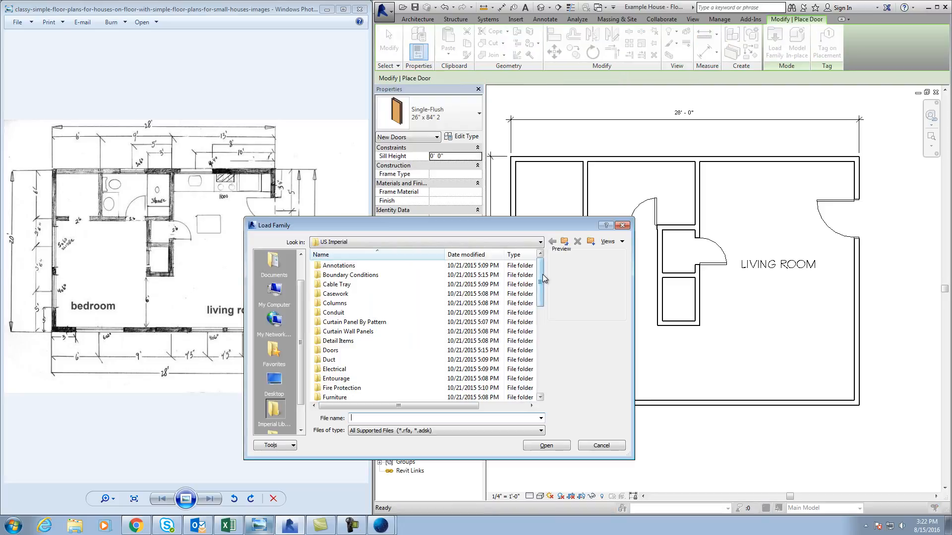
left_click_drag(542, 277, 542, 289)
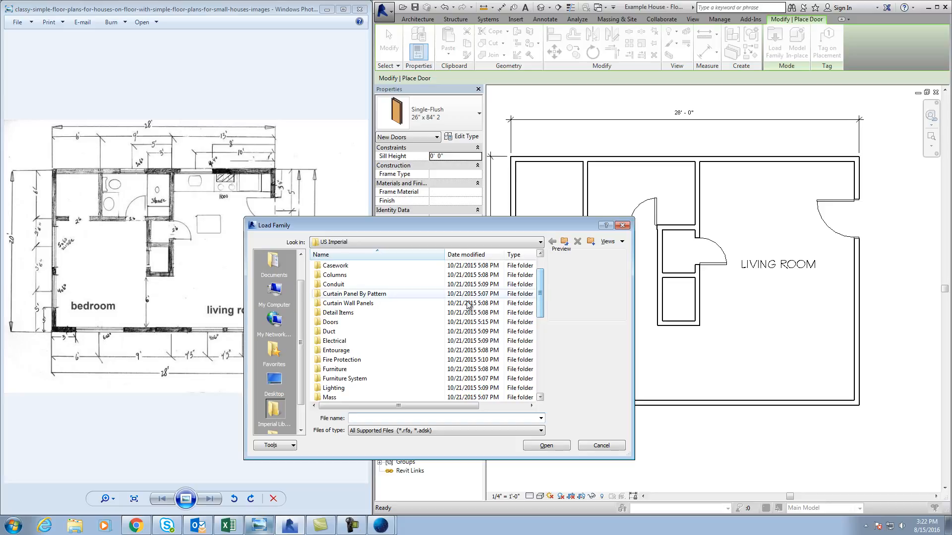
double_click(328, 322)
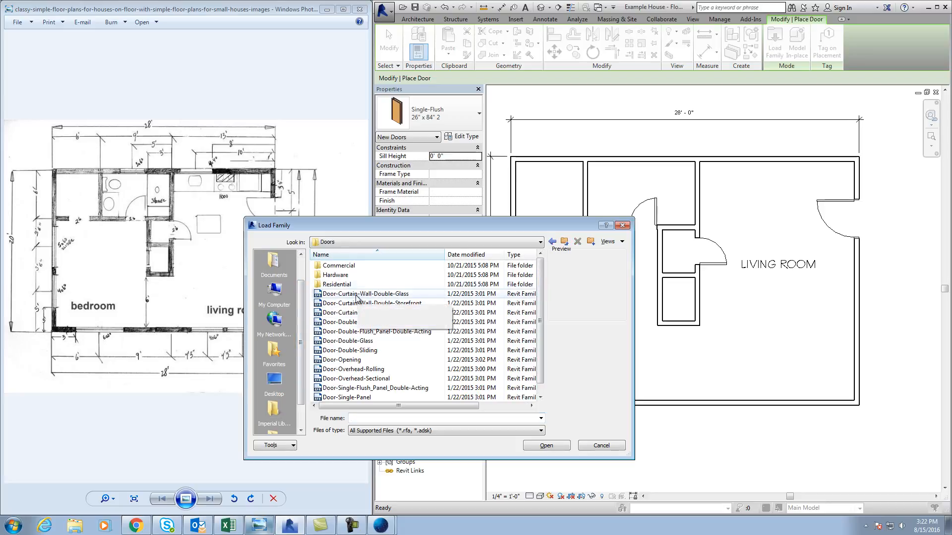
left_click(359, 294)
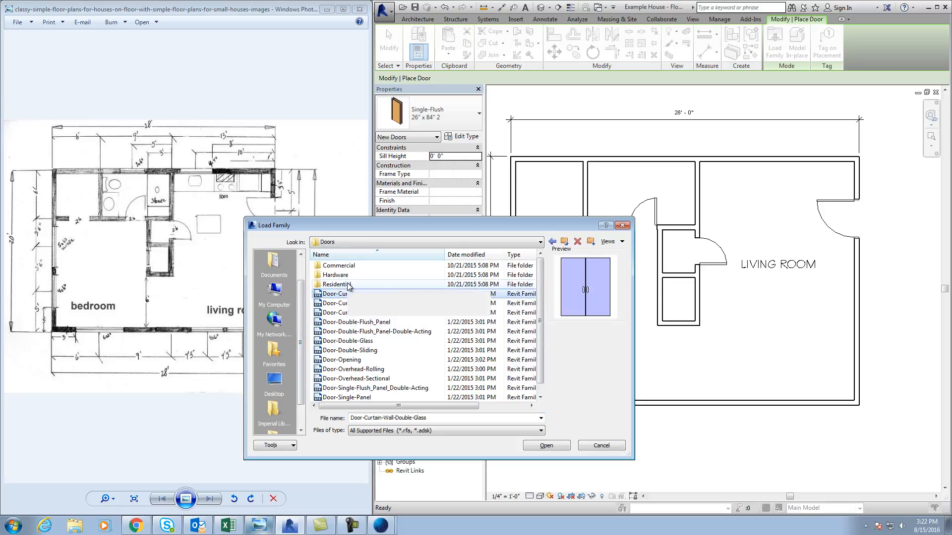
double_click(337, 285)
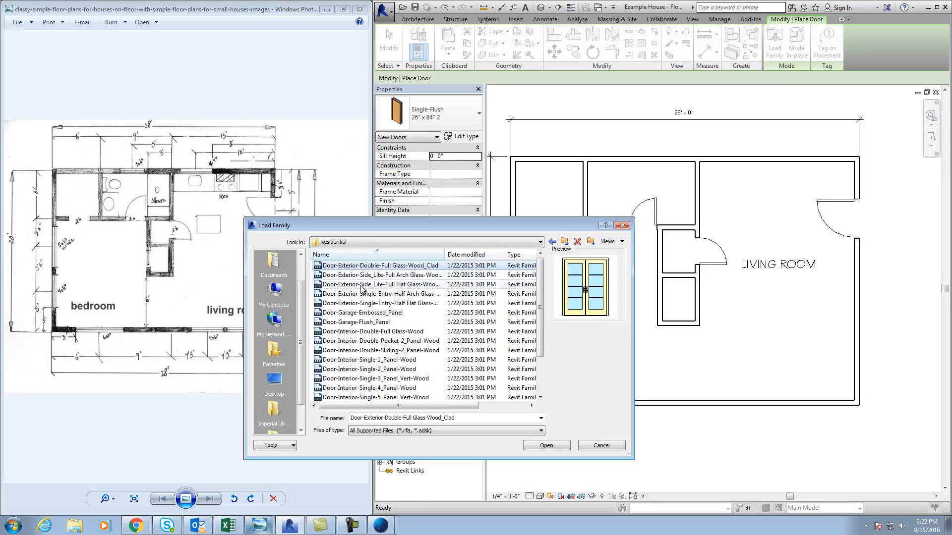
Preview the double interior door families, check the Doors folder again, and close the library without loading a family
left_click(374, 332)
left_click(389, 340)
left_click(404, 350)
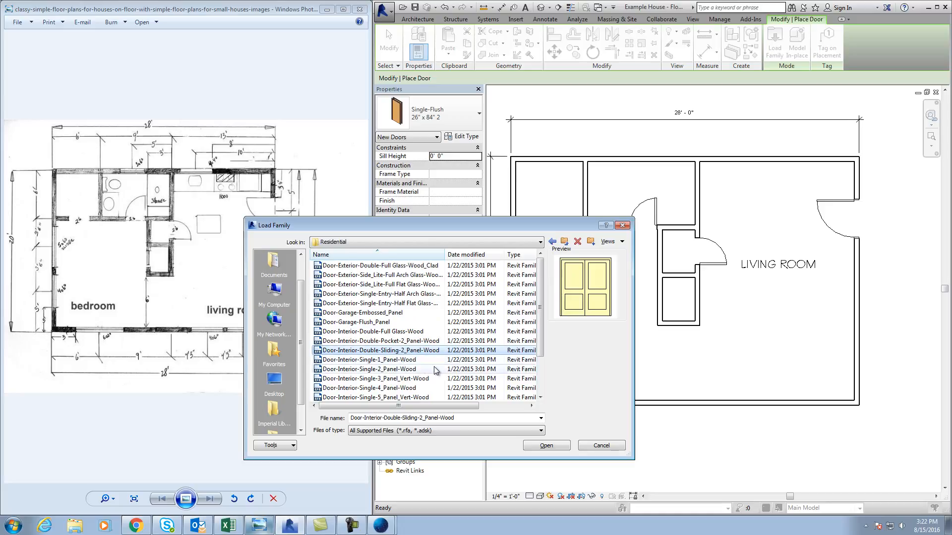
left_click_drag(541, 332, 537, 311)
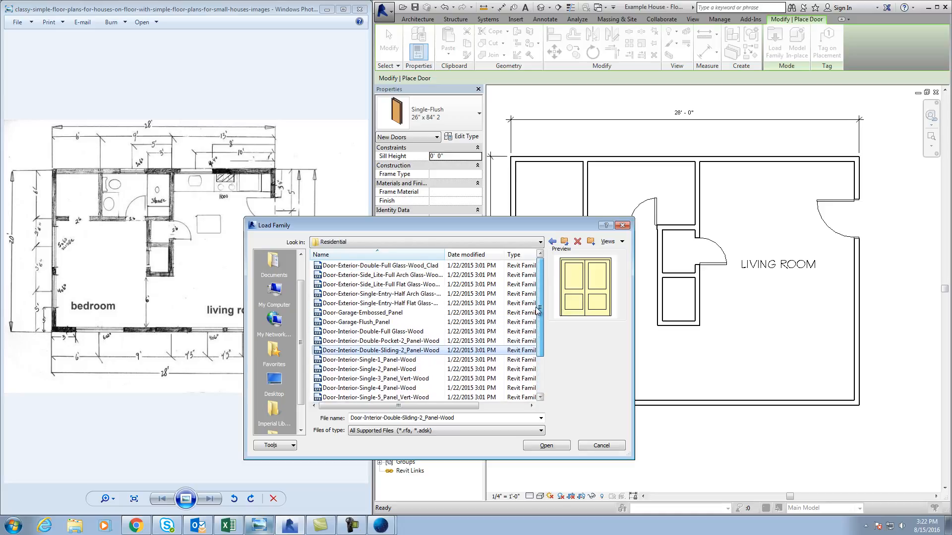
left_click(564, 243)
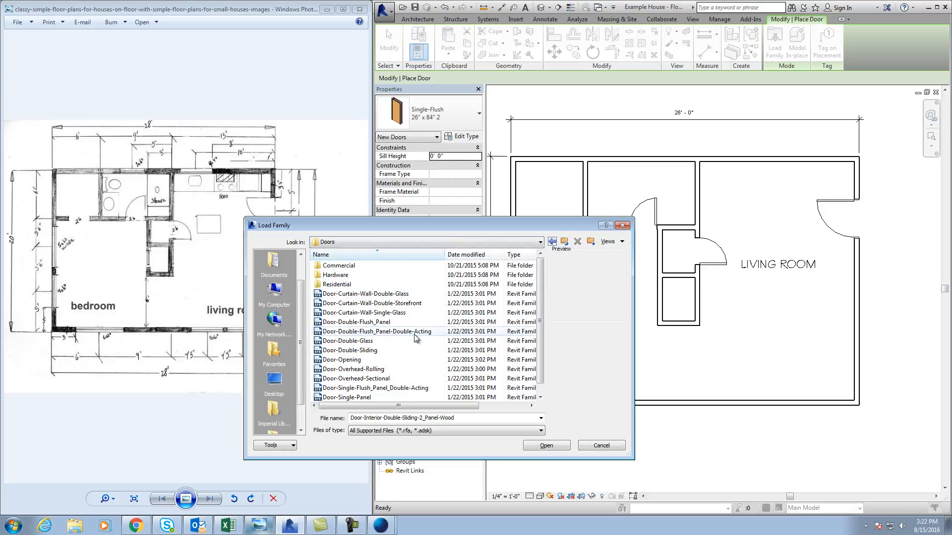
left_click_drag(540, 316, 540, 302)
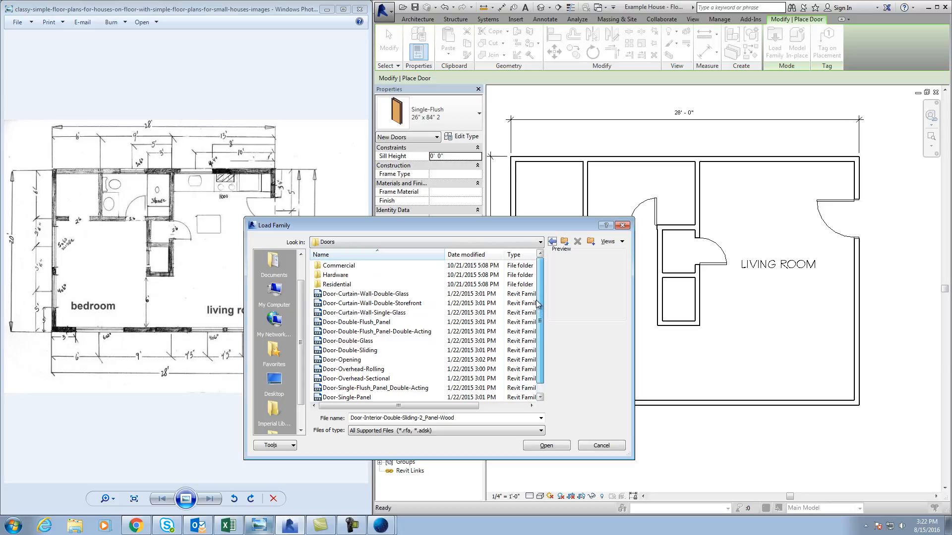
left_click(601, 445)
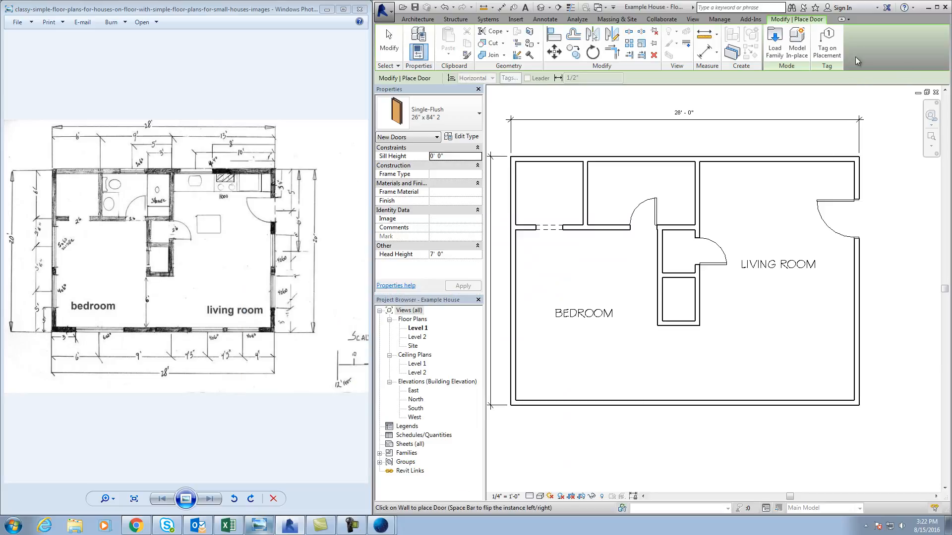
Open the Revit Web Content Library in the browser and look over the Autodesk Seek home page
left_click(914, 8)
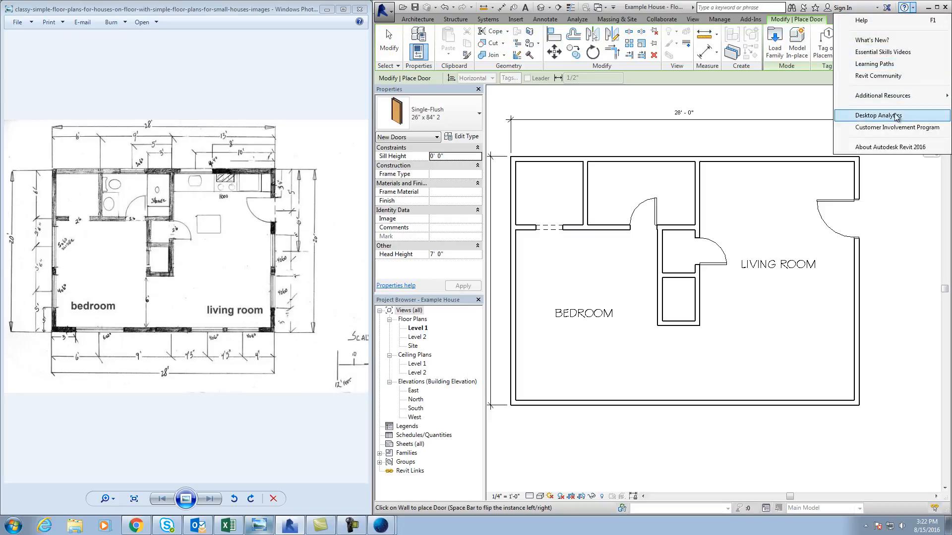
mouse_move(902, 102)
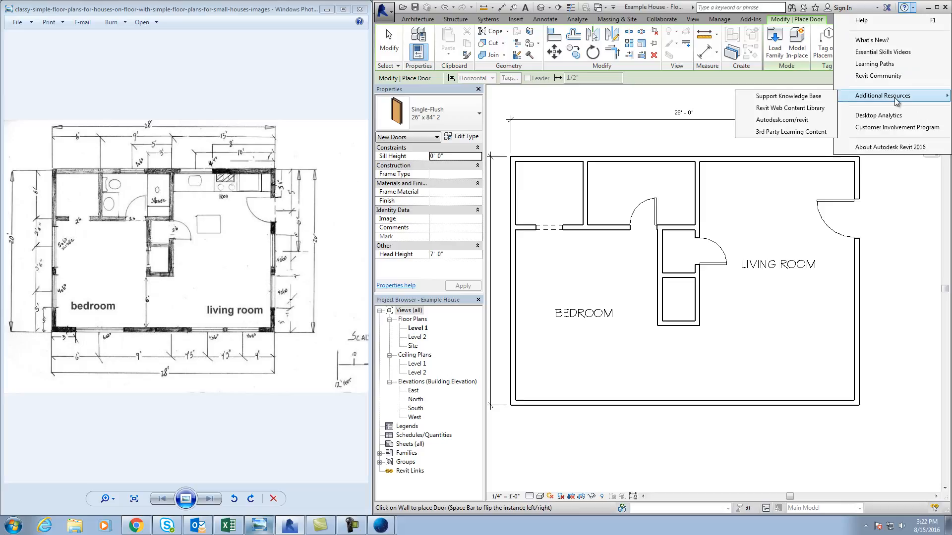
left_click(799, 108)
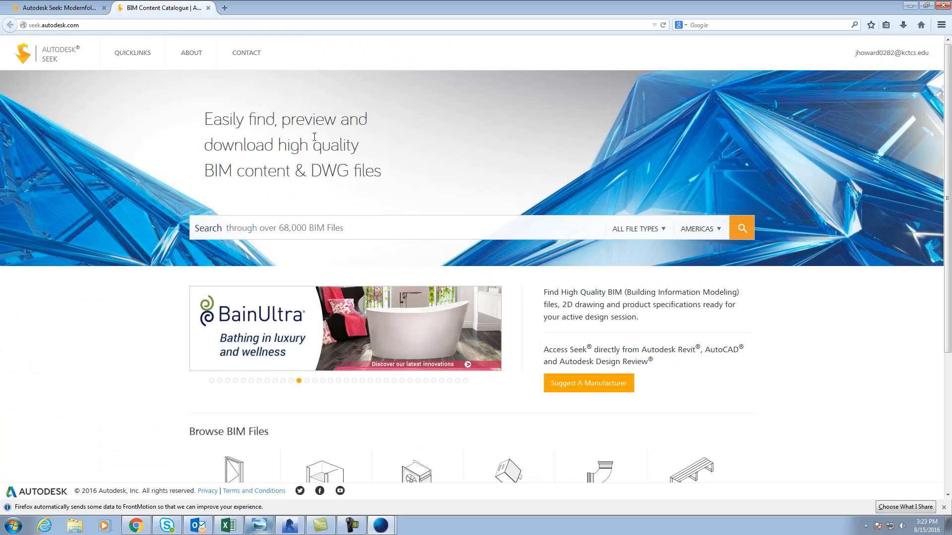
scroll(447, 274, "down", 5)
scroll(370, 346, "up", 1)
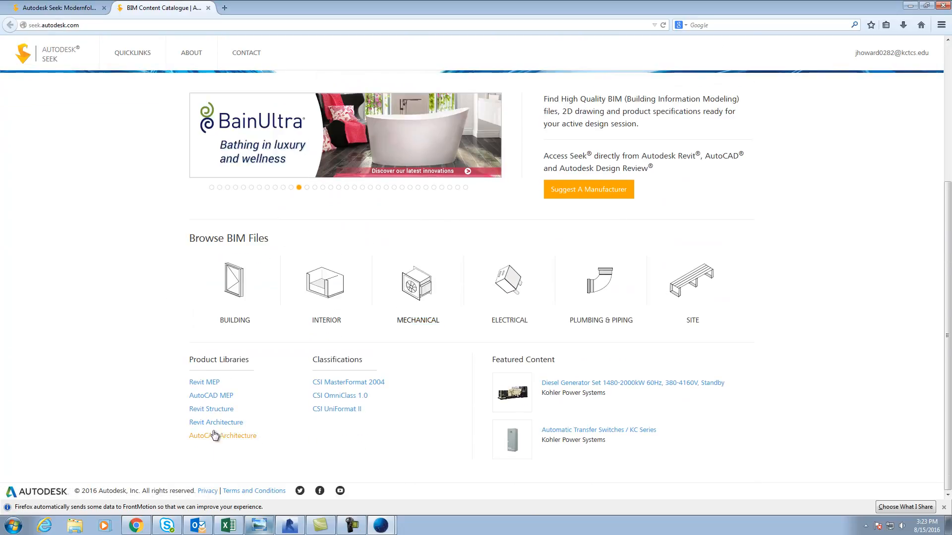
scroll(425, 340, "up", 4)
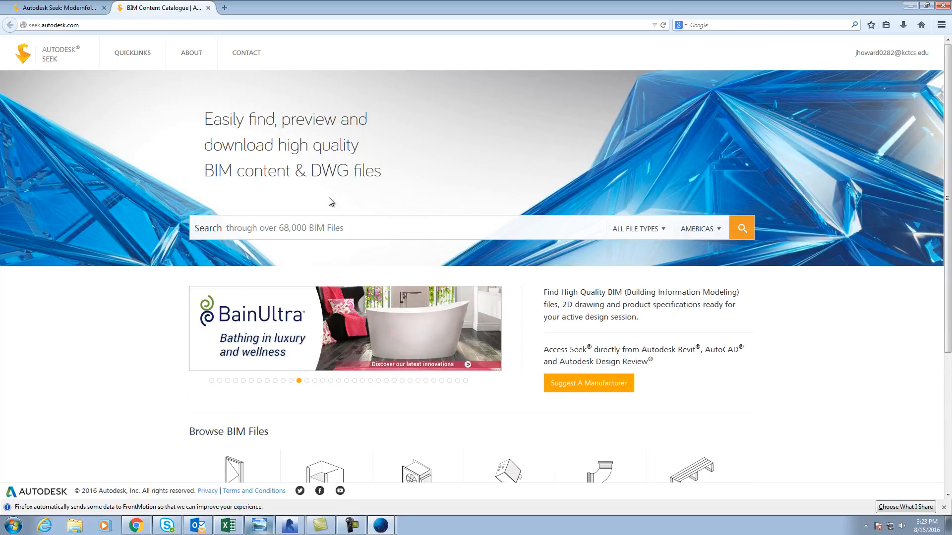
Search Autodesk Seek for "BIFOLD DOOR"
left_click(341, 223)
type("Bl")
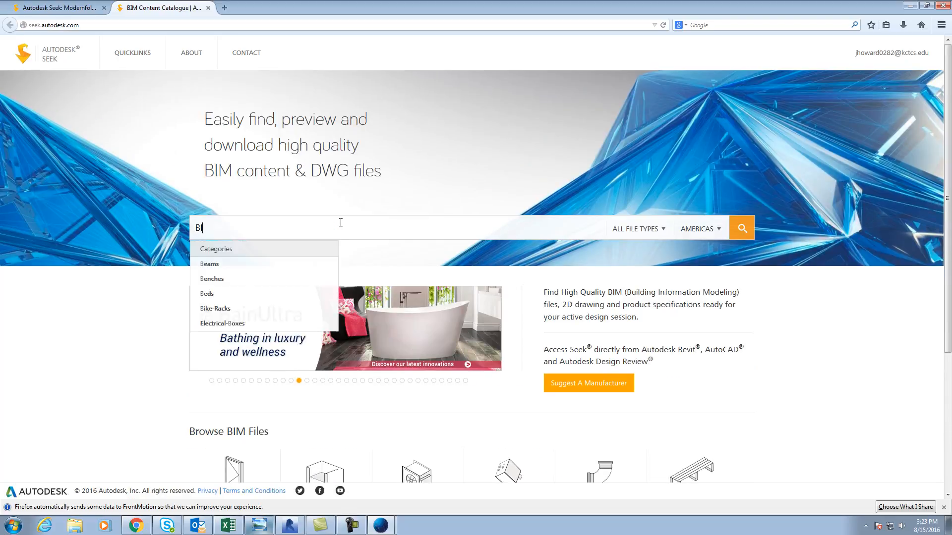
type("FOLD DOOR")
key("Return")
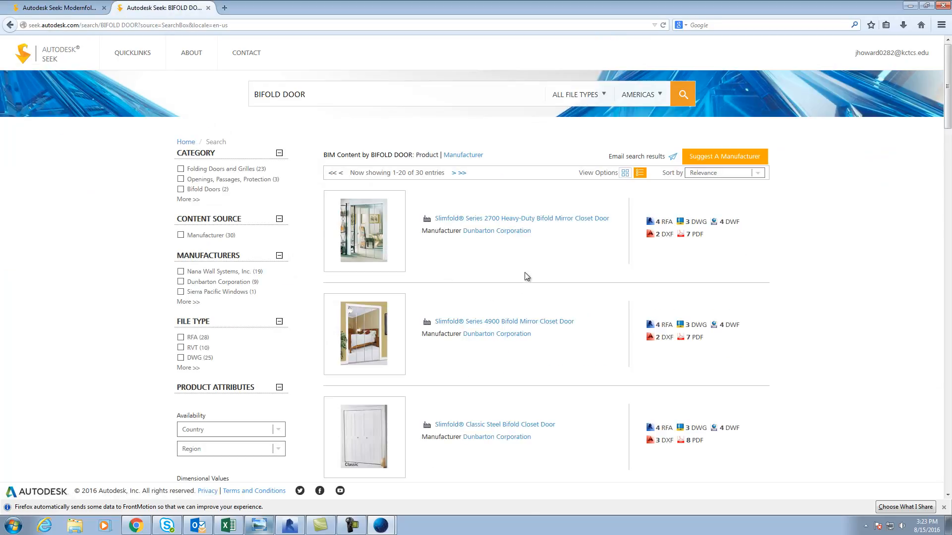
Look through the first page of bifold door results for a suitable door family
scroll(475, 424, "down", 5)
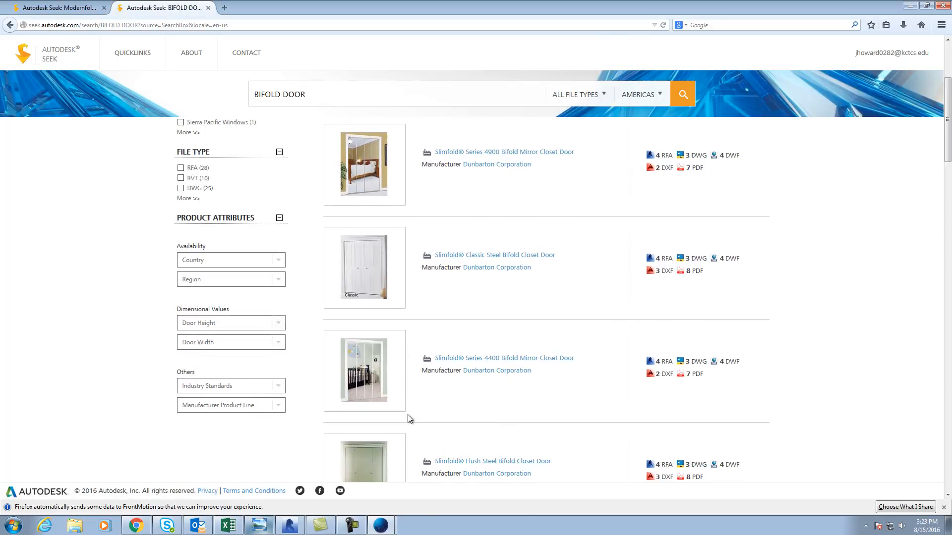
scroll(410, 419, "up", 5)
scroll(398, 398, "down", 4)
mouse_move(374, 336)
scroll(374, 336, "down", 10)
scroll(391, 407, "down", 5)
scroll(391, 387, "down", 5)
scroll(410, 407, "down", 3)
scroll(410, 407, "down", 4)
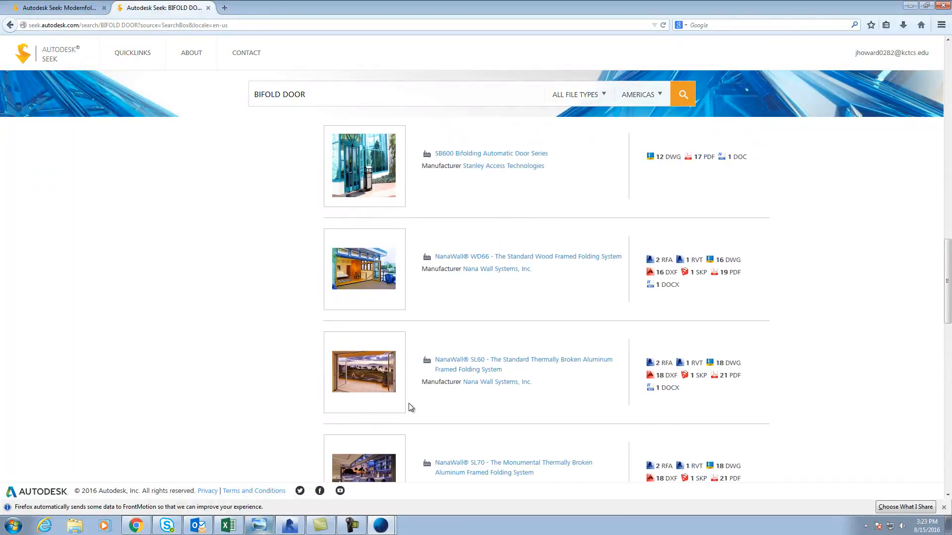
scroll(410, 404, "down", 2)
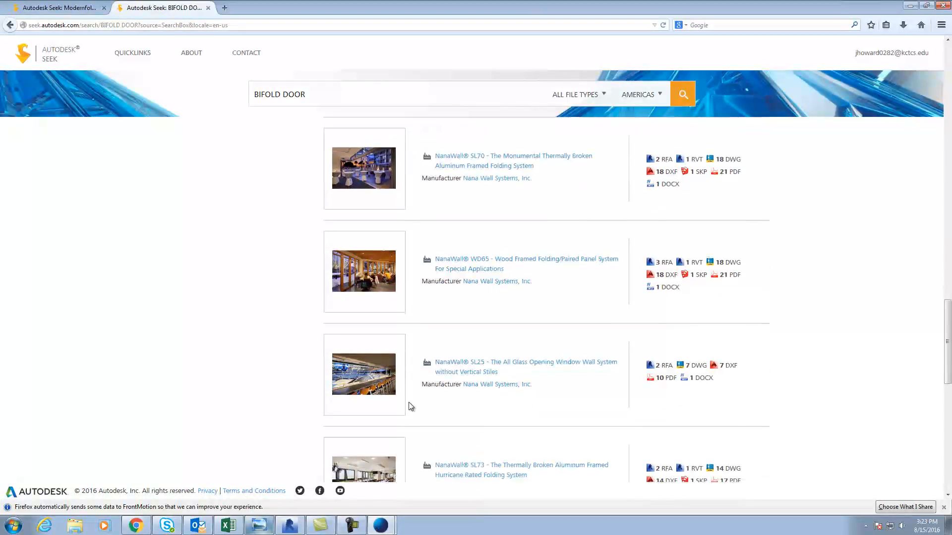
scroll(410, 405, "down", 1)
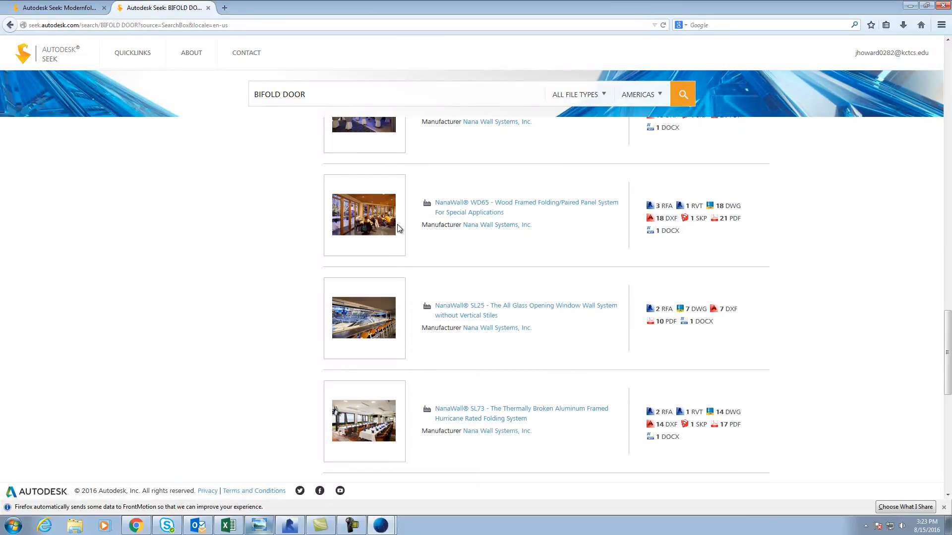
scroll(387, 240, "down", 2)
mouse_move(397, 428)
scroll(396, 428, "down", 2)
scroll(386, 428, "down", 5)
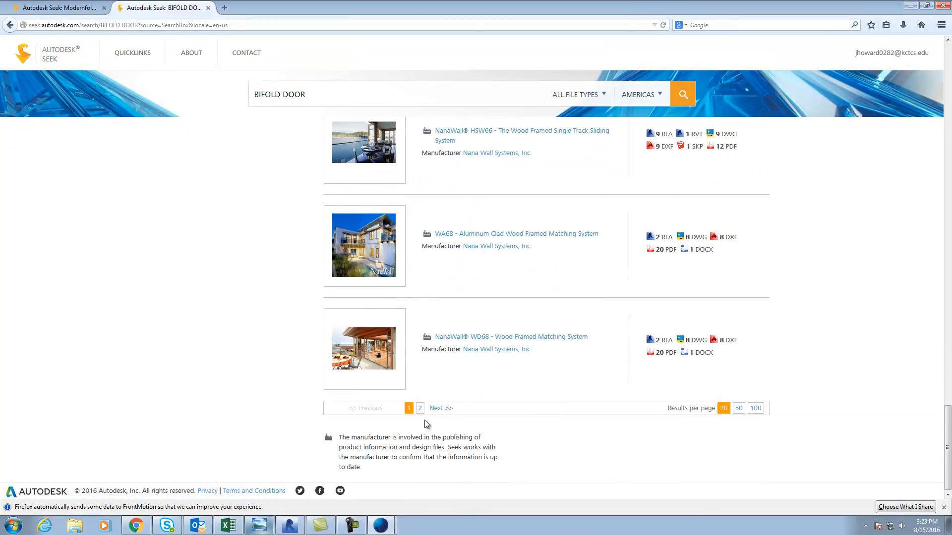
Go to the second page of bifold door results and look it over
left_click(436, 408)
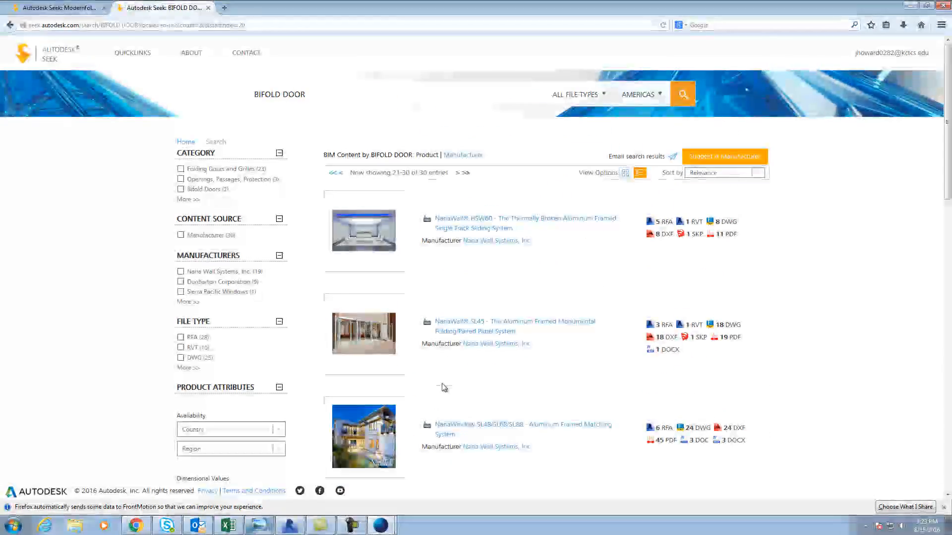
scroll(418, 301, "down", 3)
scroll(424, 348, "up", 3)
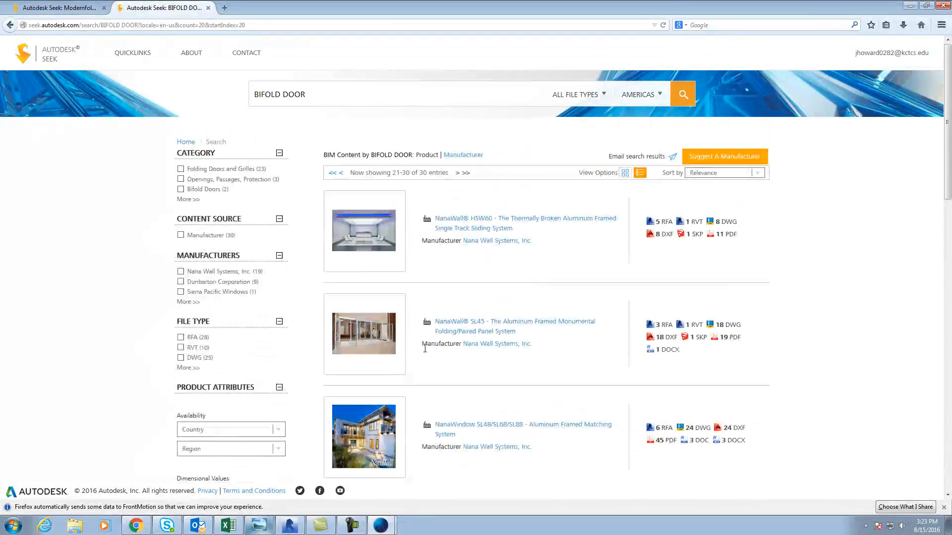
Return to the Autodesk Seek home page and open the Revit Architecture product library
left_click(8, 25)
mouse_move(332, 269)
scroll(332, 268, "up", 5)
left_click(10, 26)
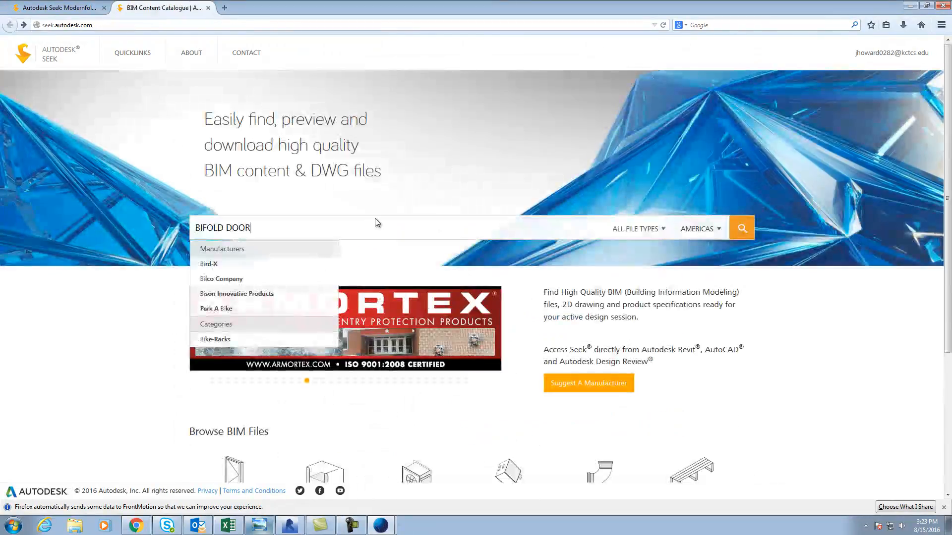
scroll(392, 282, "down", 4)
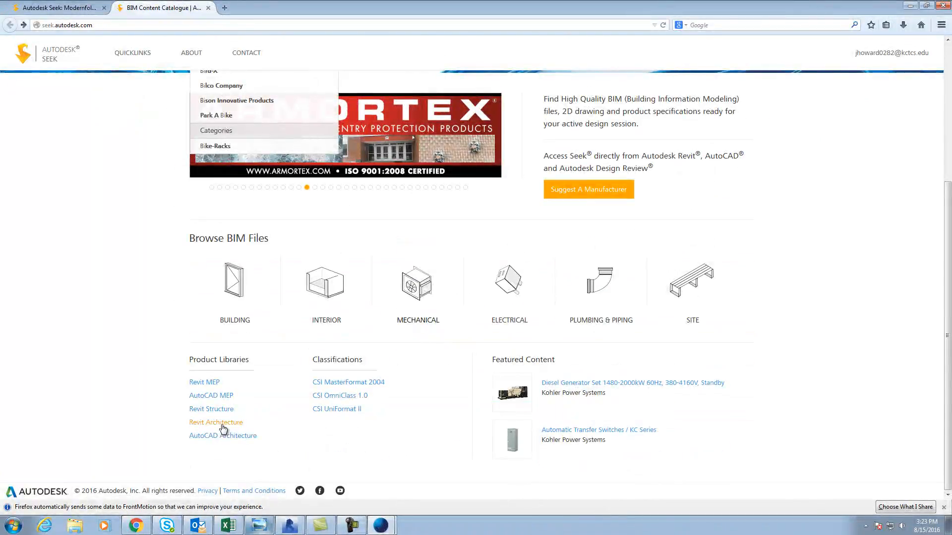
left_click(223, 423)
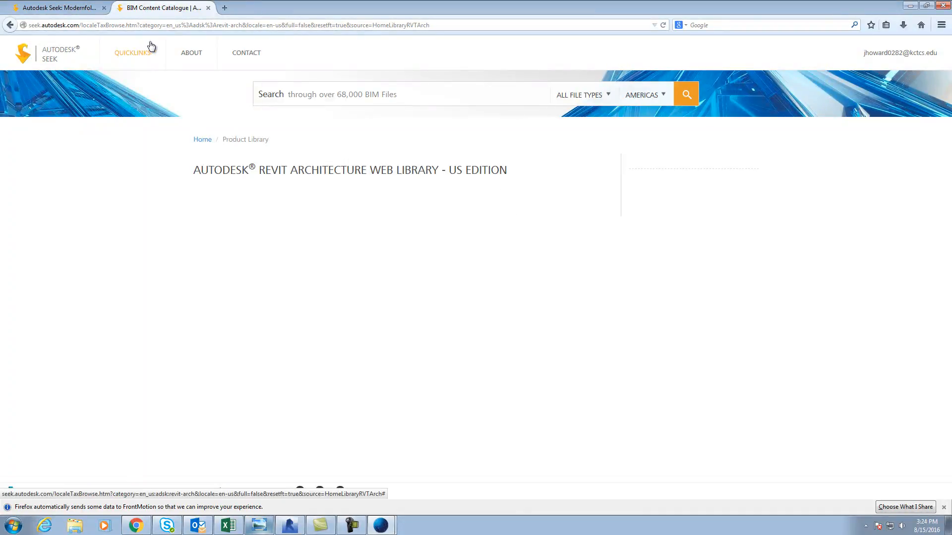
left_click(10, 25)
scroll(391, 292, "down", 2)
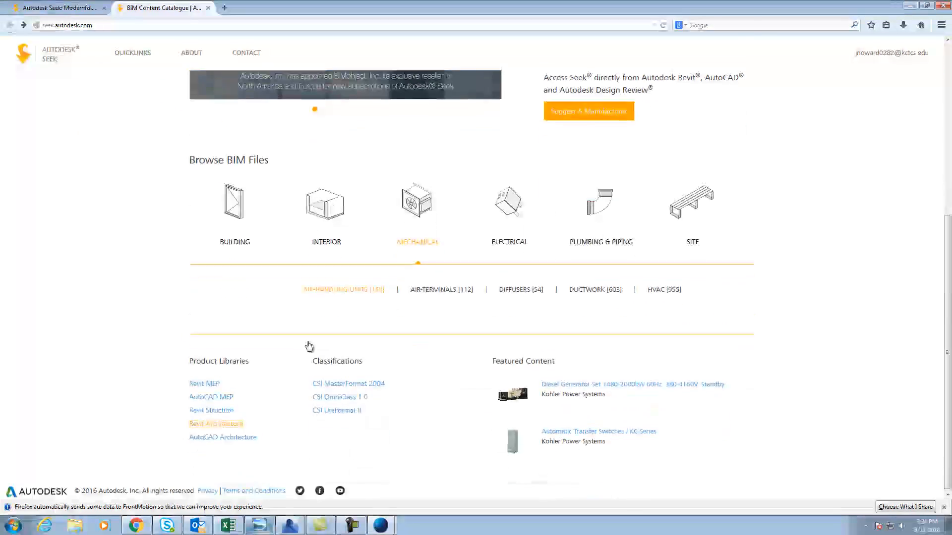
left_click(227, 425)
Find the Doors category in the Revit Architecture web library and open it
scroll(358, 328, "down", 6)
scroll(361, 329, "down", 20)
scroll(332, 409, "down", 20)
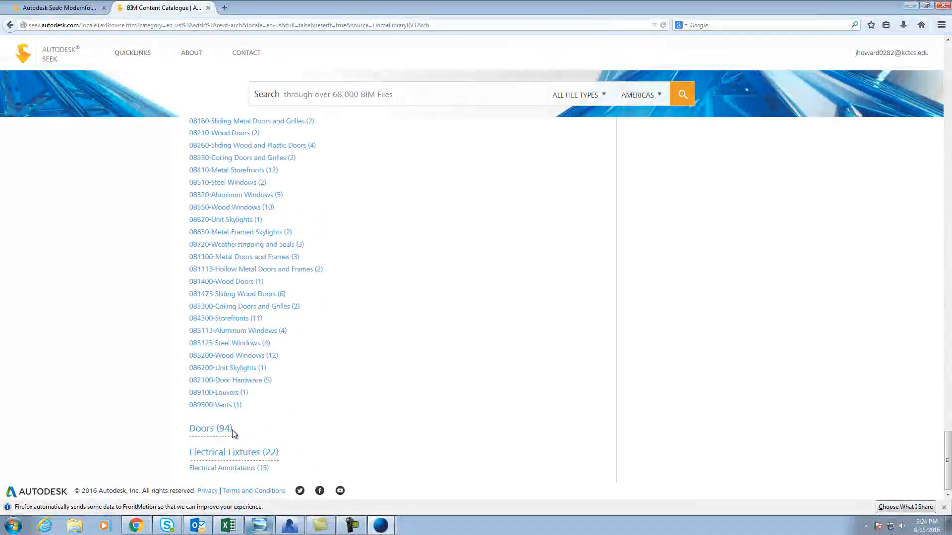
left_click(213, 430)
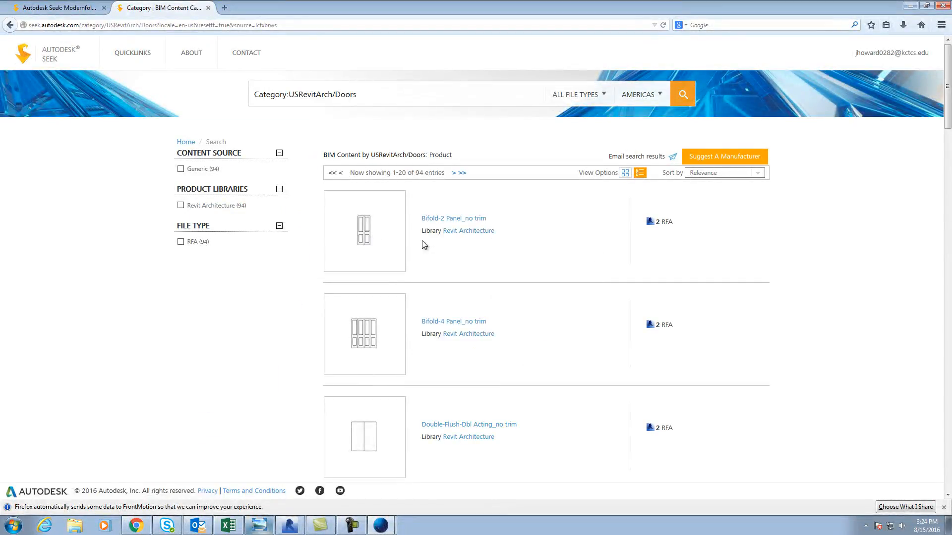
Download the Revit 2010 Imperial file of the Bifold-2 Panel_no trim door and save it locally
left_click(441, 218)
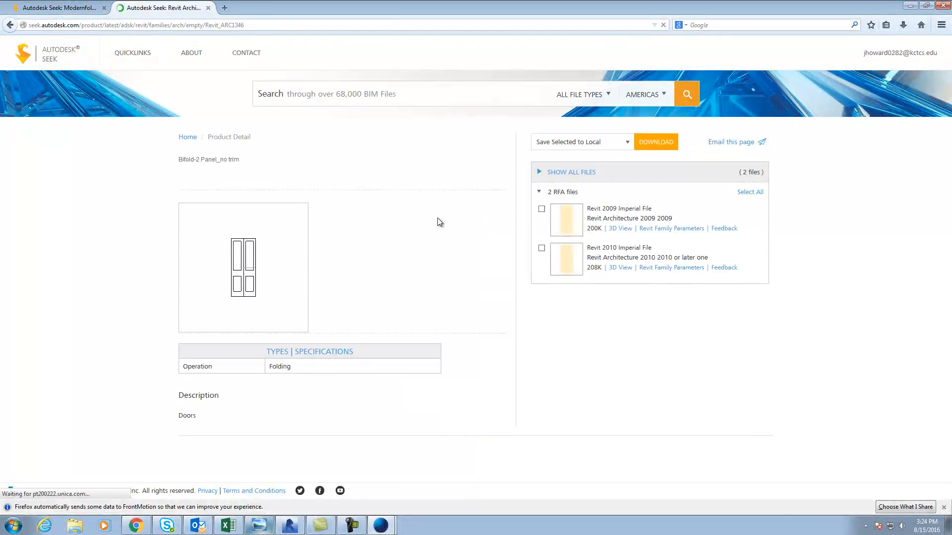
left_click(541, 248)
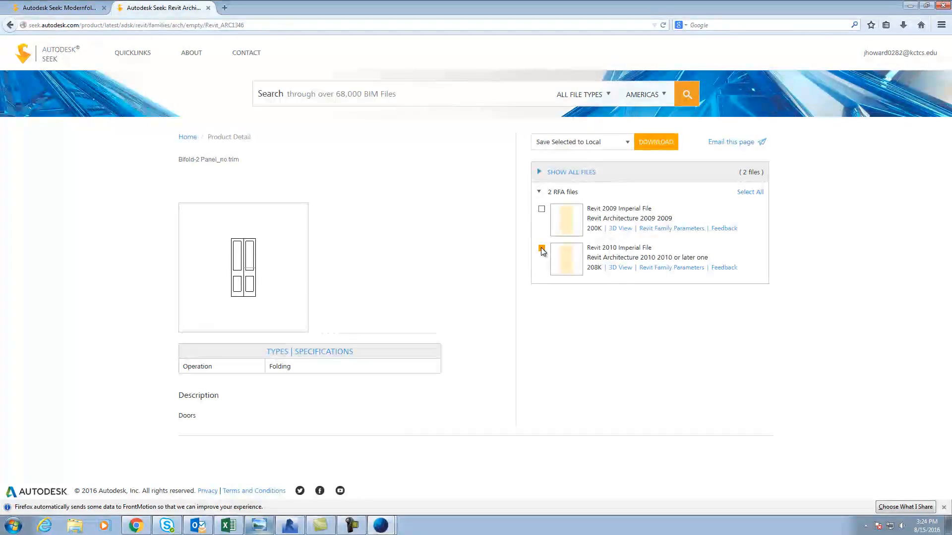
left_click(626, 143)
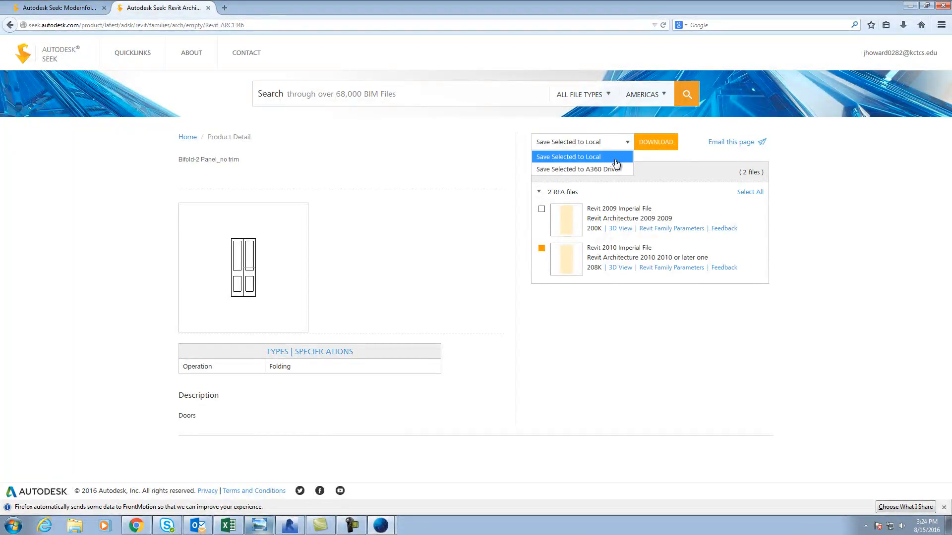
left_click(591, 159)
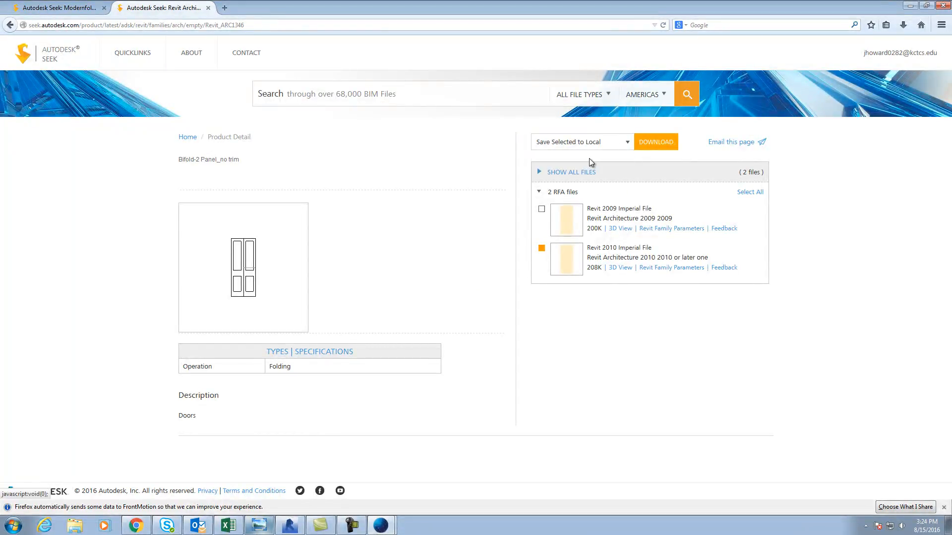
left_click(660, 144)
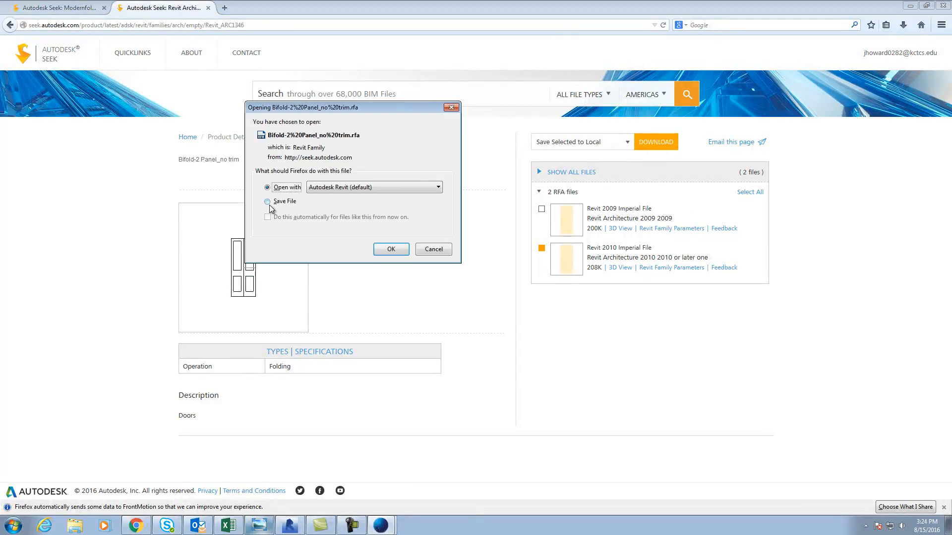
left_click(268, 202)
left_click(391, 249)
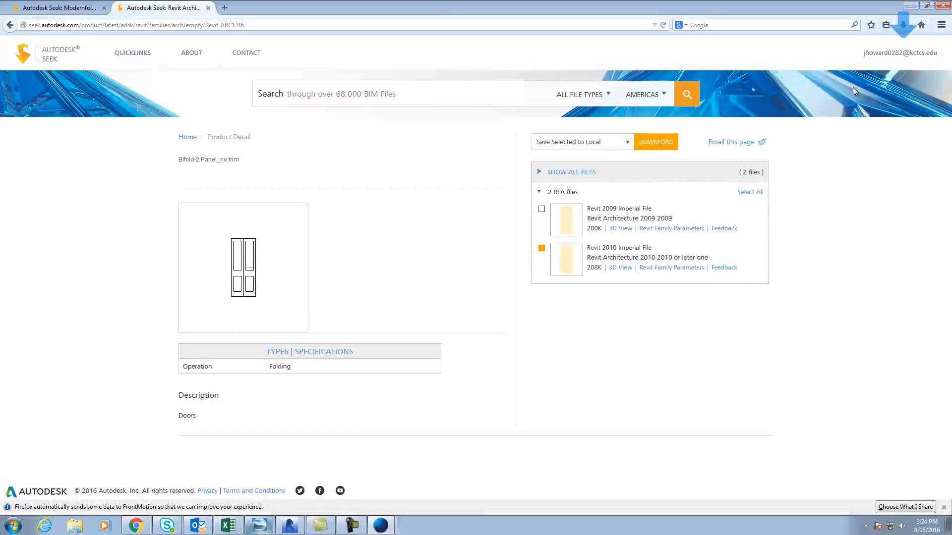
Open the downloaded bifold door family in Revit, upgrade the model, and load it into the house project, closing the family
left_click(903, 26)
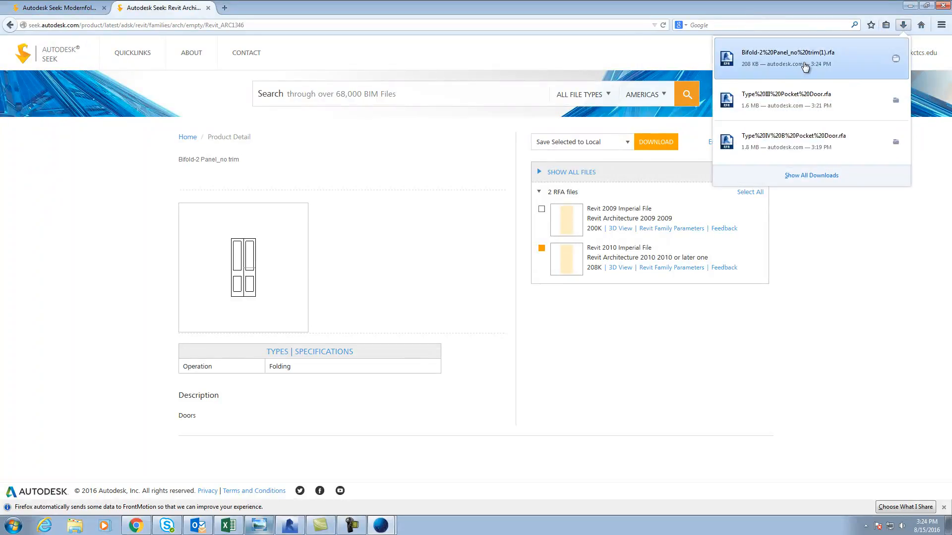
left_click(803, 62)
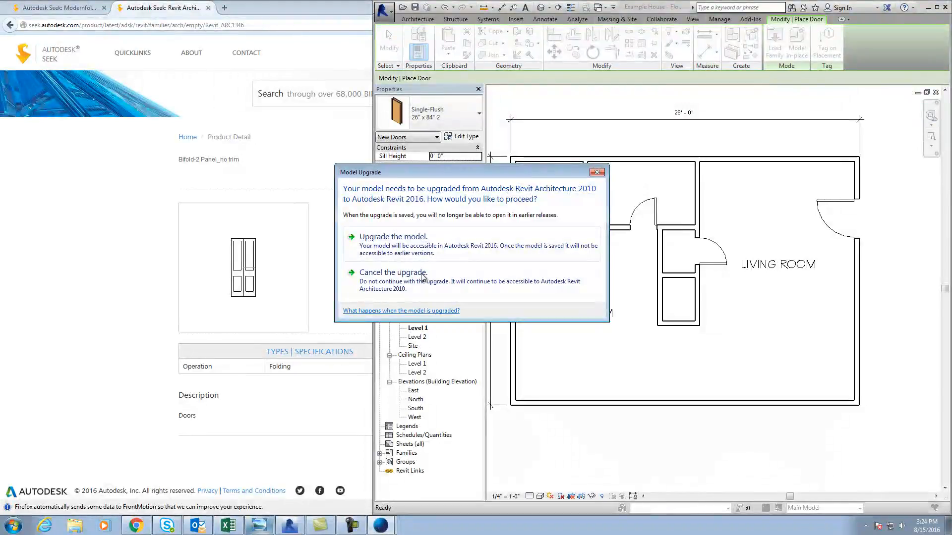
left_click(420, 246)
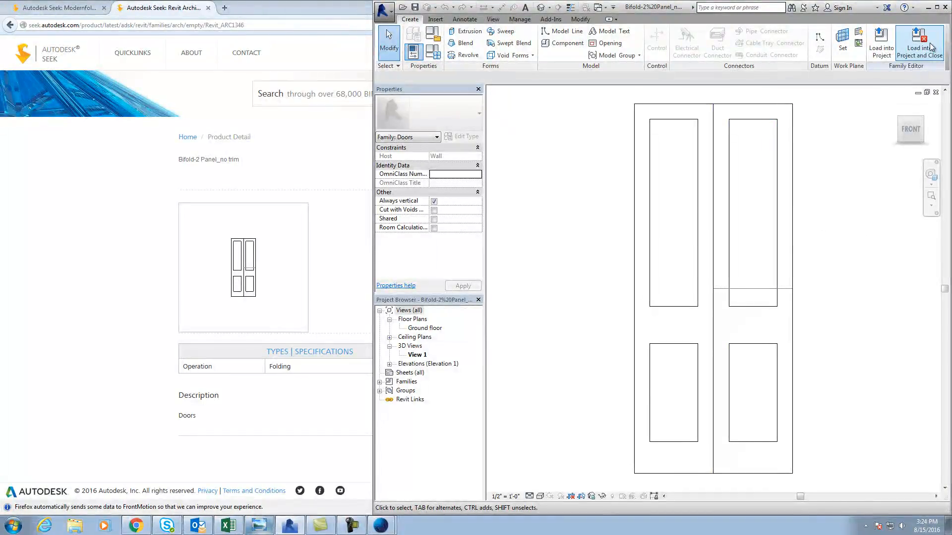
left_click(919, 48)
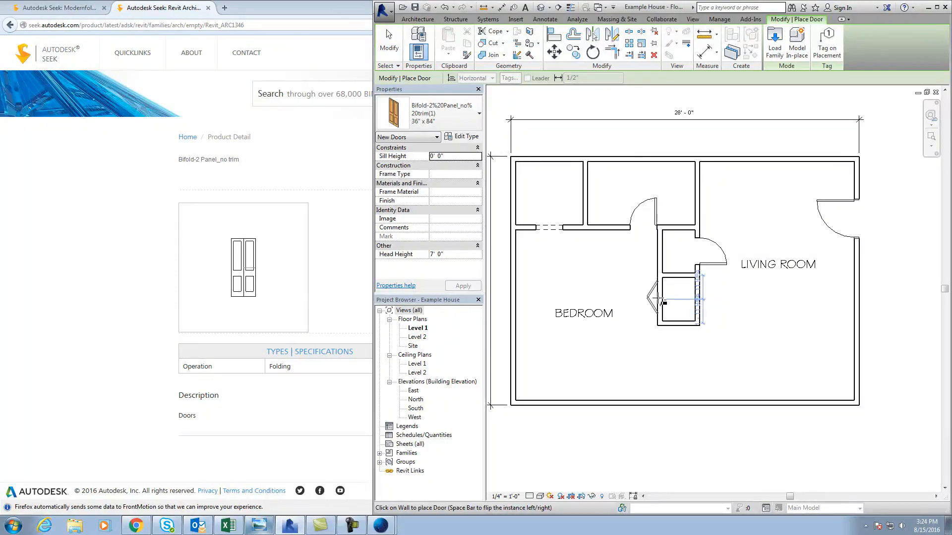
Place the 36" x 84" bifold door in the wall between the bedroom and the lower closet, opening toward the bedroom
left_click(660, 300)
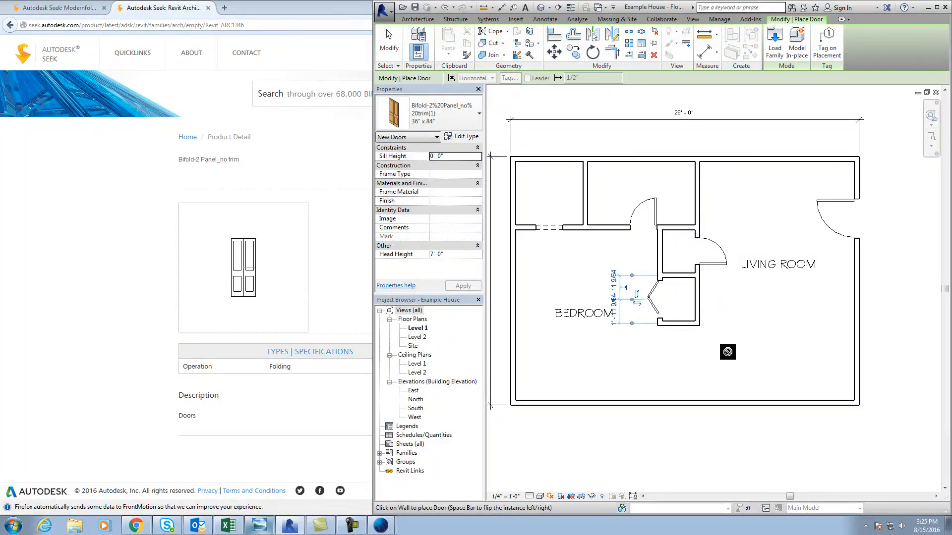
key("Escape")
key("Escape")
scroll(706, 309, "up", 1)
middle_click_drag(709, 312, 729, 328)
scroll(729, 327, "down", 1)
scroll(708, 313, "down", 1)
middle_click_drag(759, 372, 753, 349)
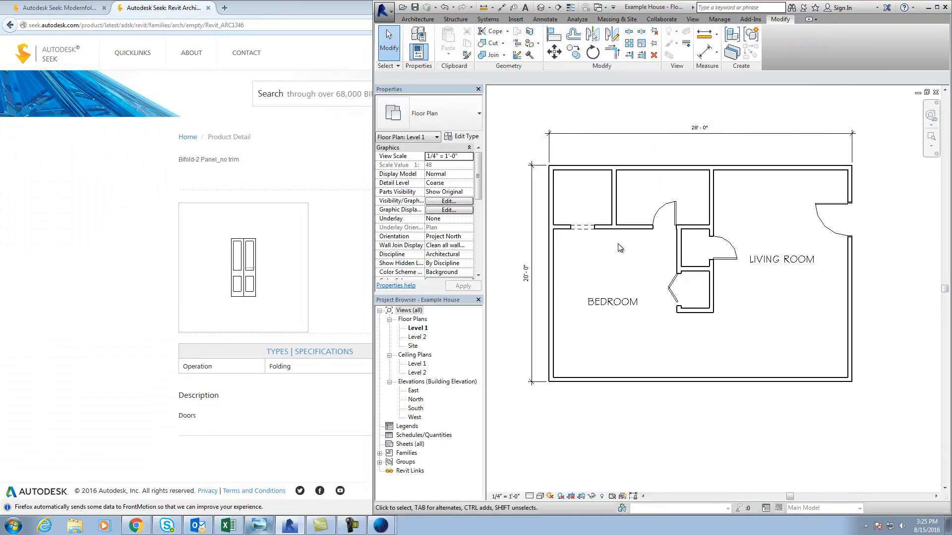
middle_click_drag(648, 266, 648, 263)
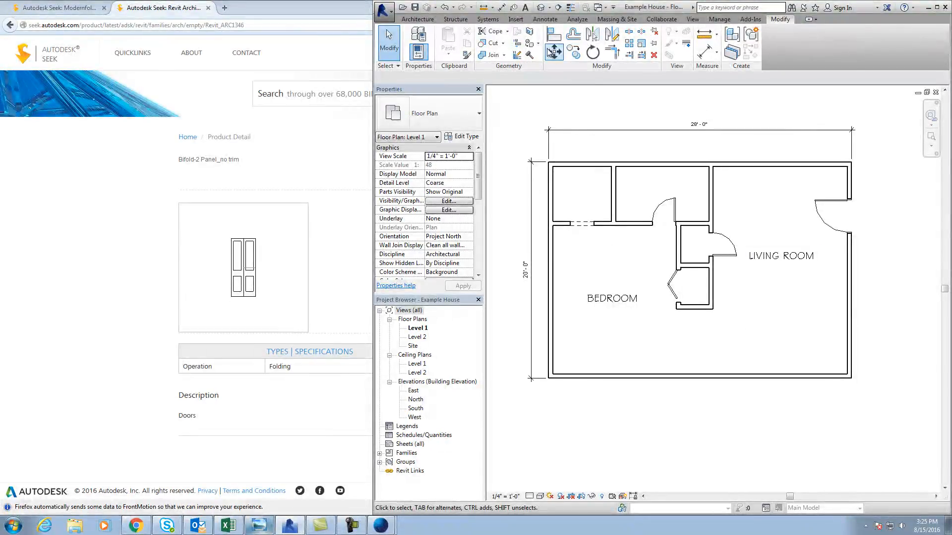
left_click(545, 19)
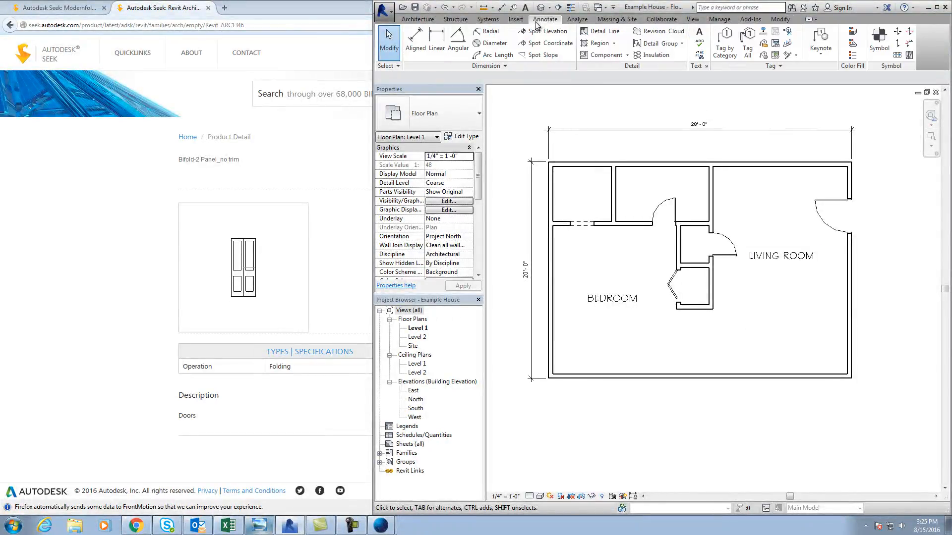
left_click(416, 40)
left_click(551, 175)
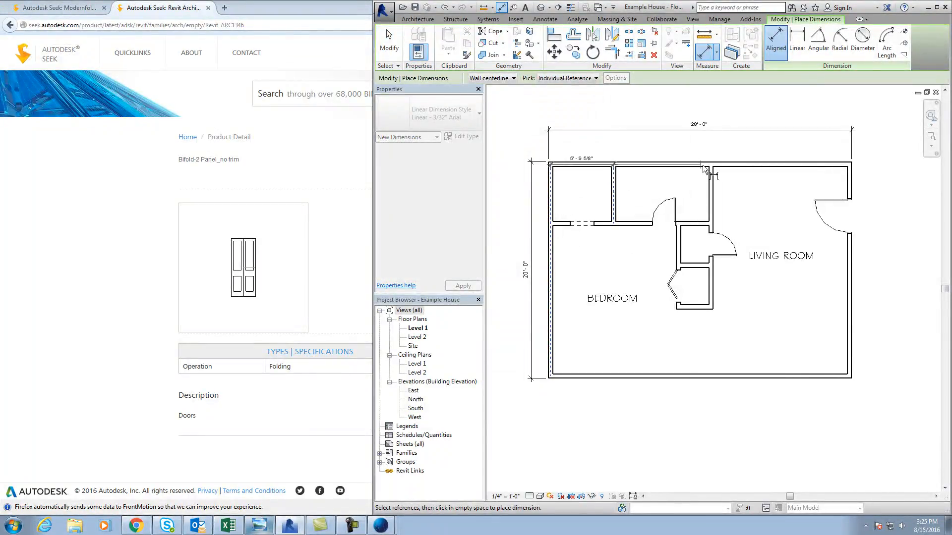
key("Escape")
key("Escape")
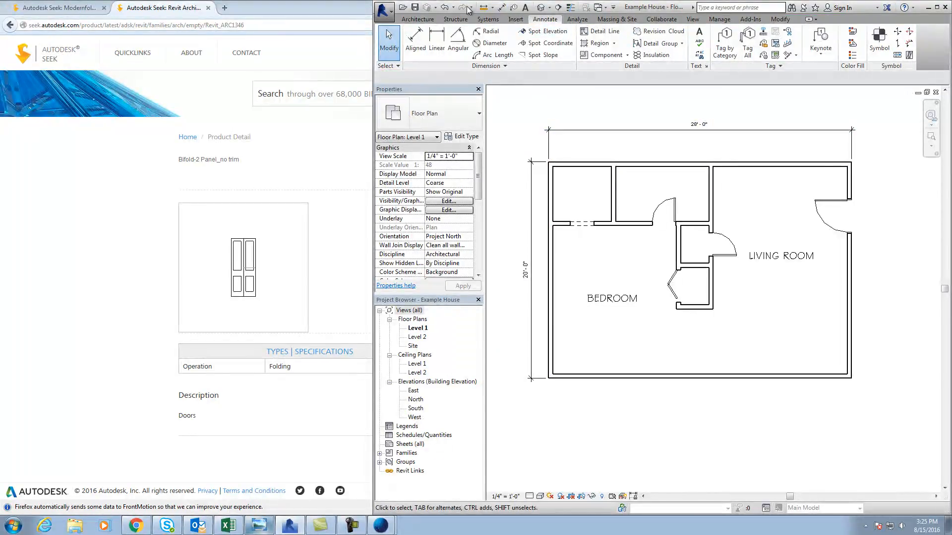
Start placing a window and load the Casement Dbl with Trim family from the US Imperial Windows library folder
left_click(423, 21)
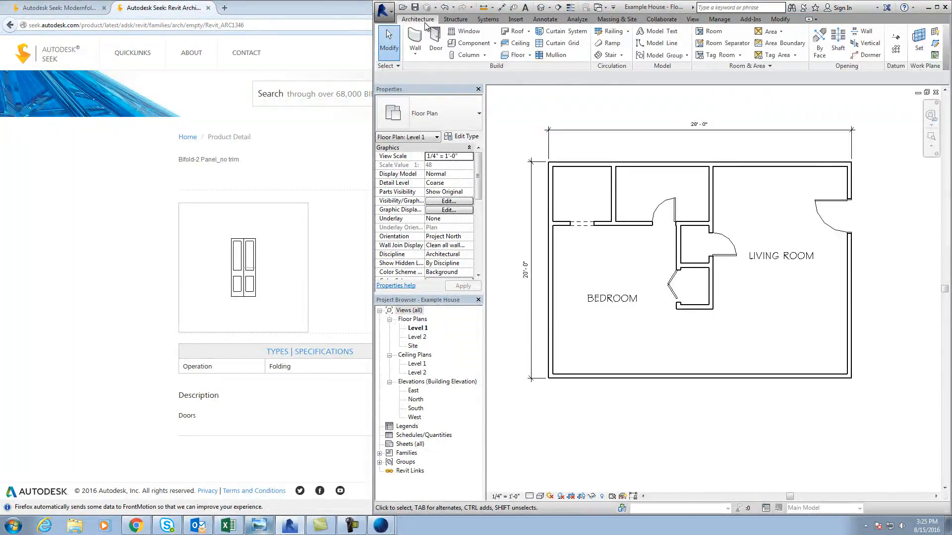
left_click(462, 36)
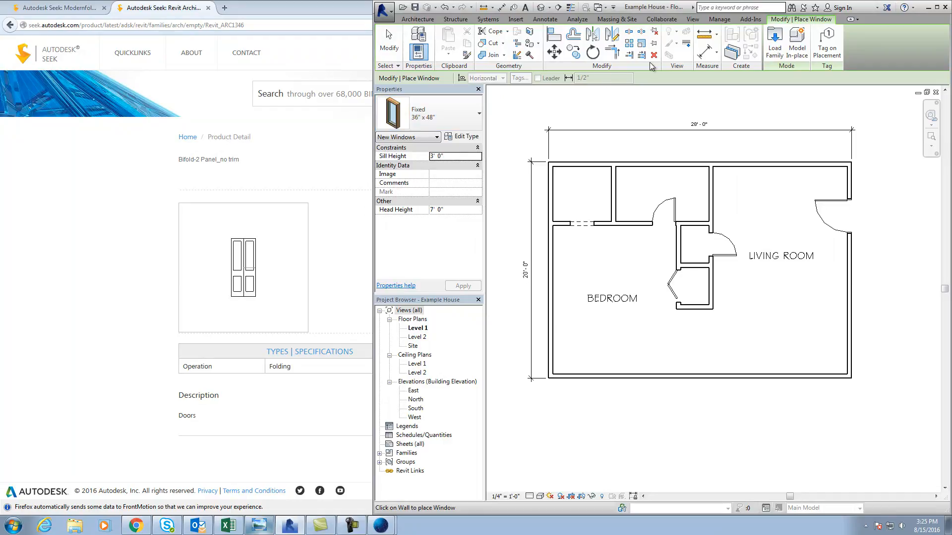
left_click(774, 43)
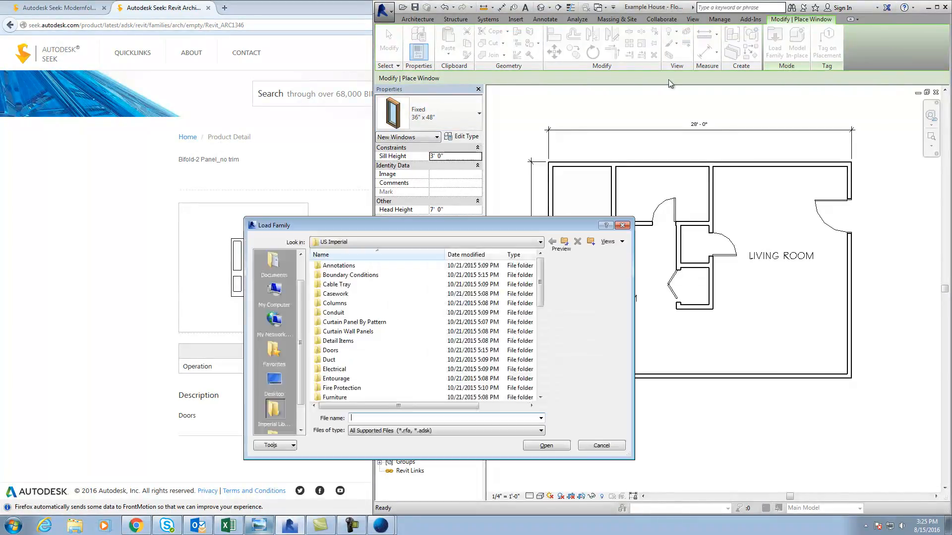
left_click_drag(542, 281, 532, 365)
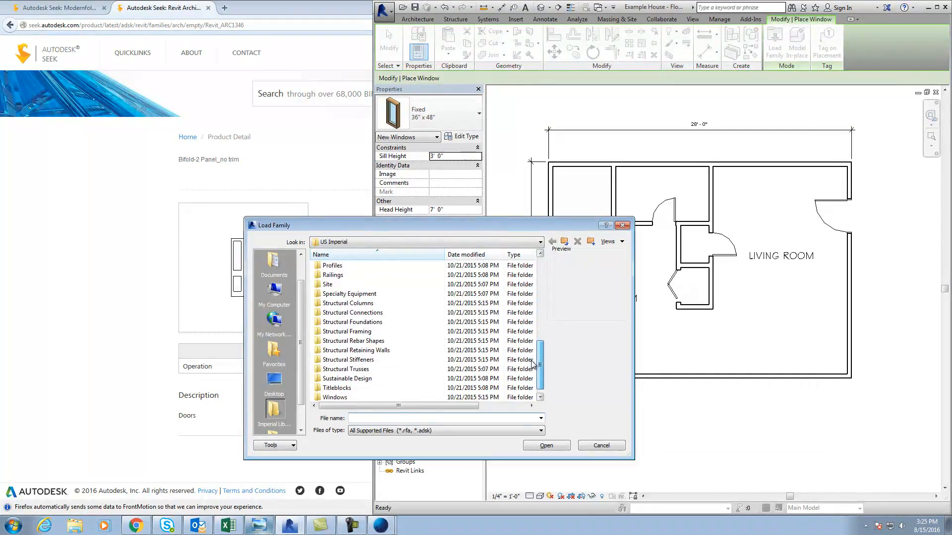
double_click(361, 398)
left_click(359, 294)
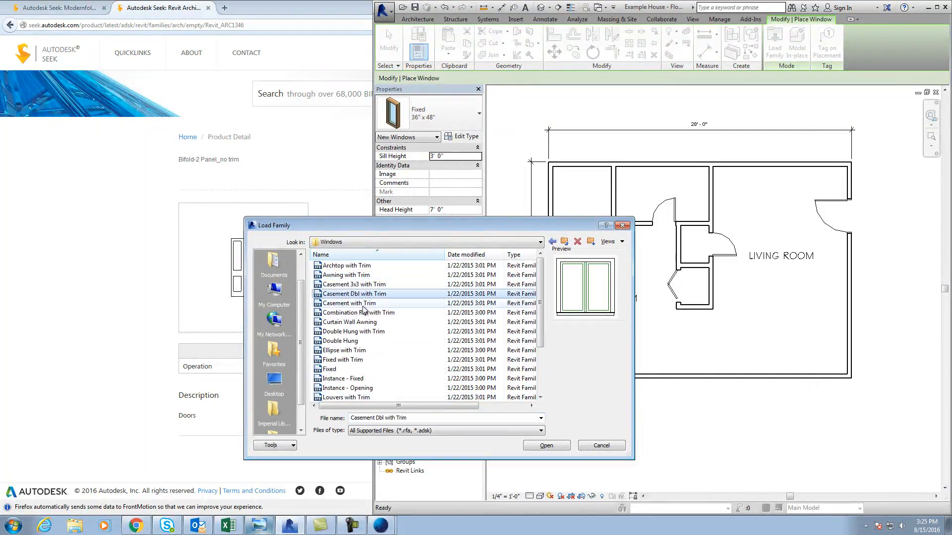
left_click(360, 303)
left_click(365, 313)
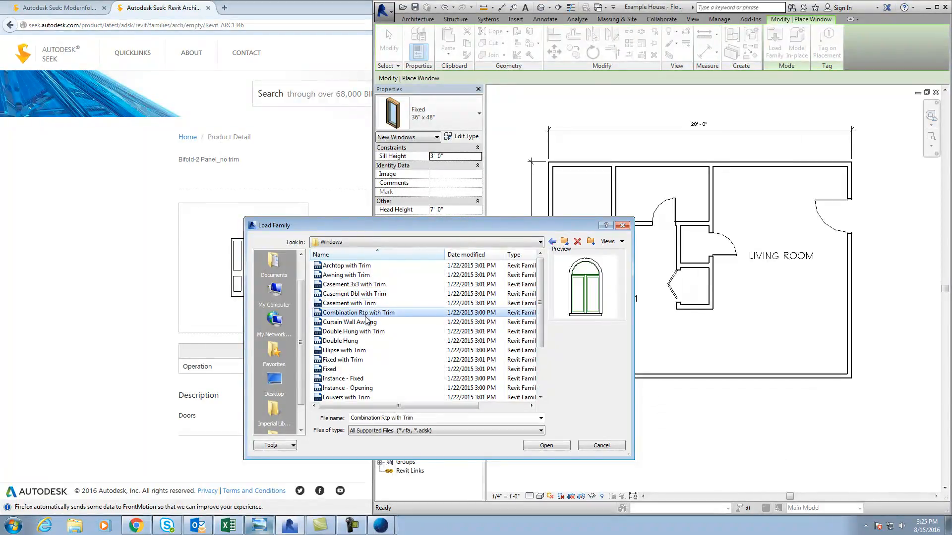
left_click(360, 304)
left_click(359, 294)
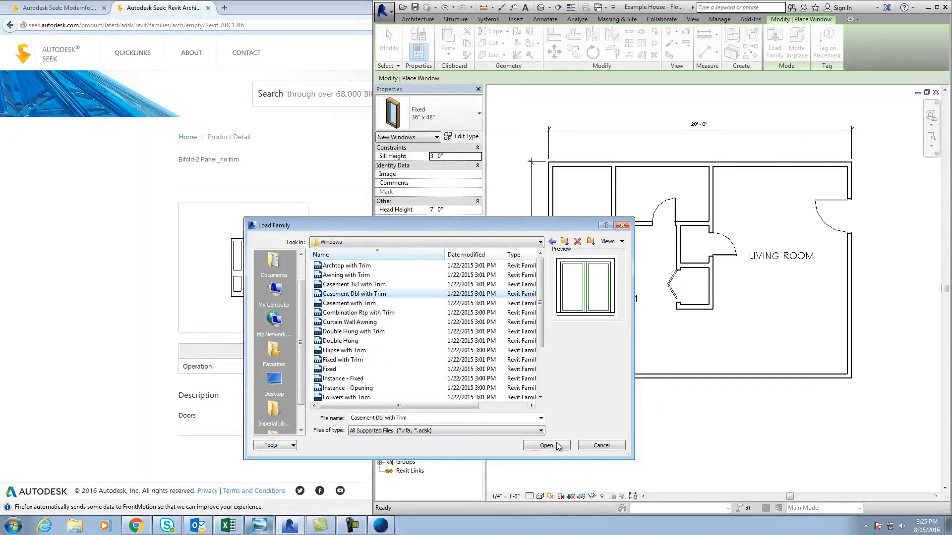
left_click(563, 446)
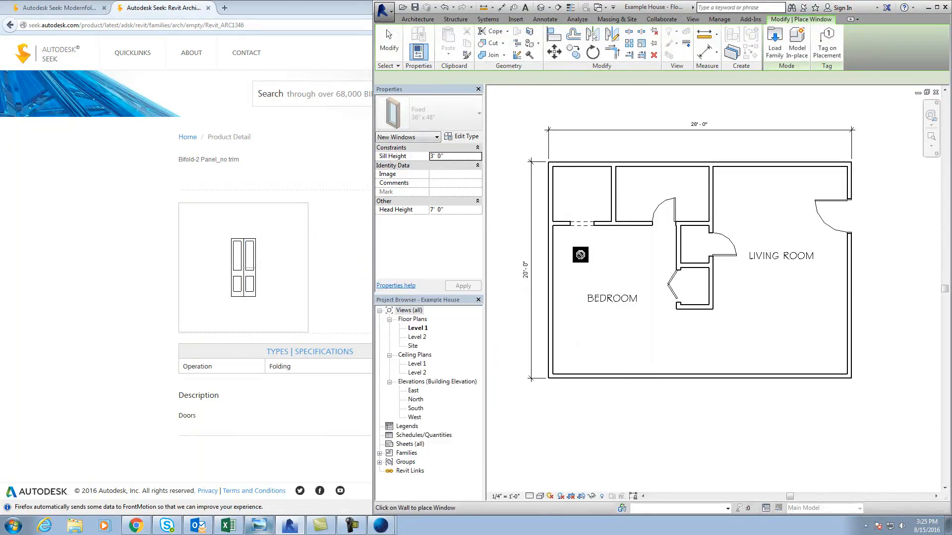
Bring up the floor plan sketch and duplicate the 48" x 48" Casement Dbl with Trim window type as 50 X 60
left_click(260, 524)
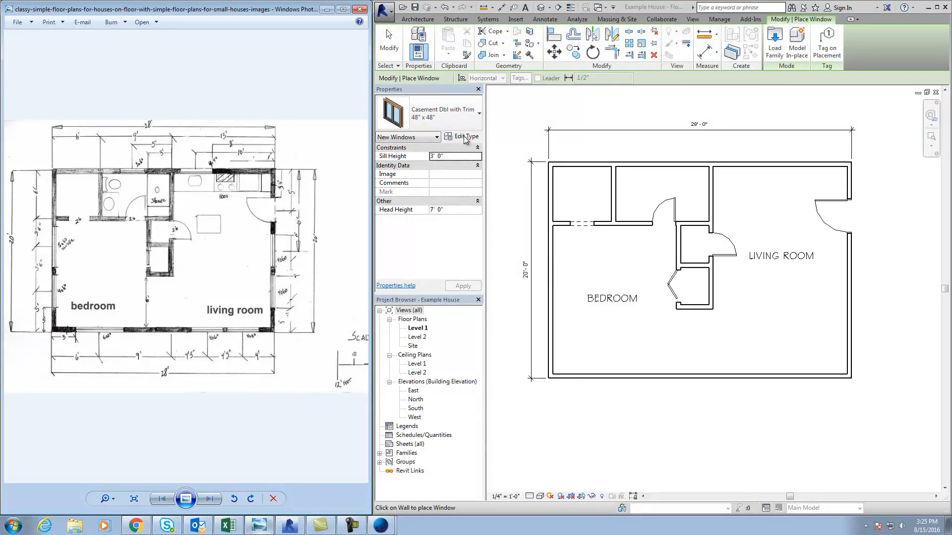
left_click(446, 114)
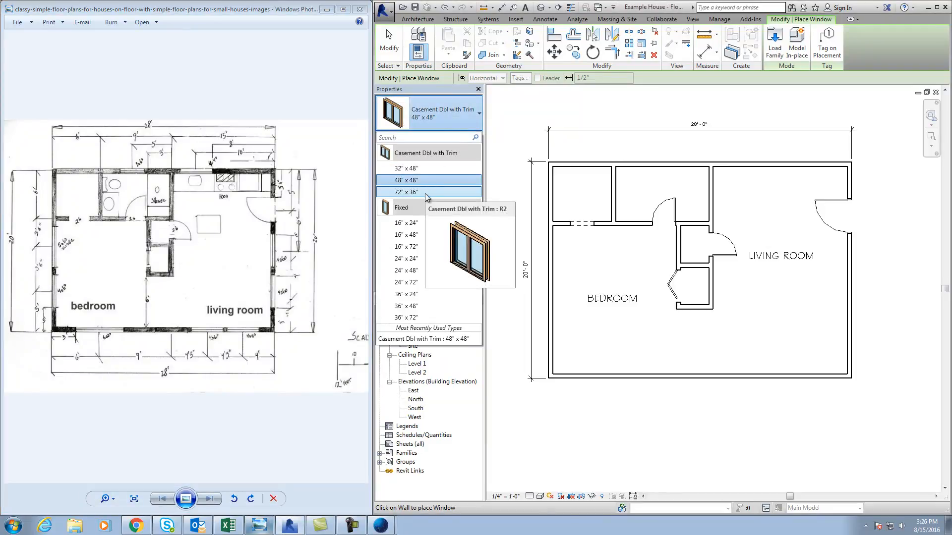
left_click(451, 110)
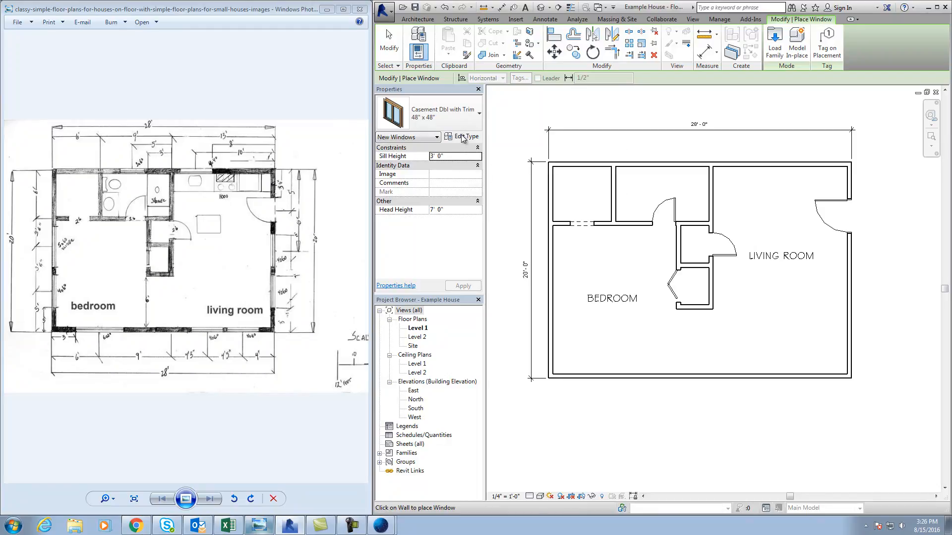
left_click(462, 136)
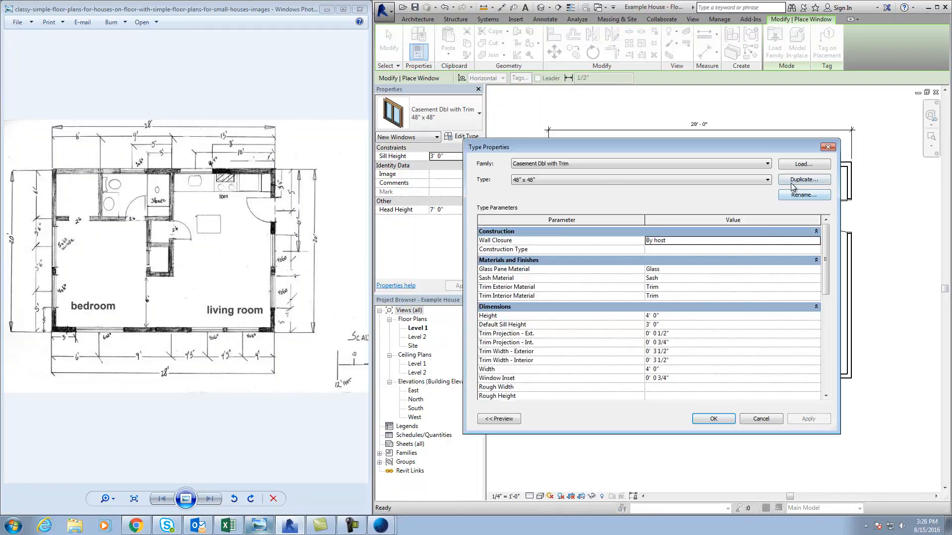
left_click(799, 181)
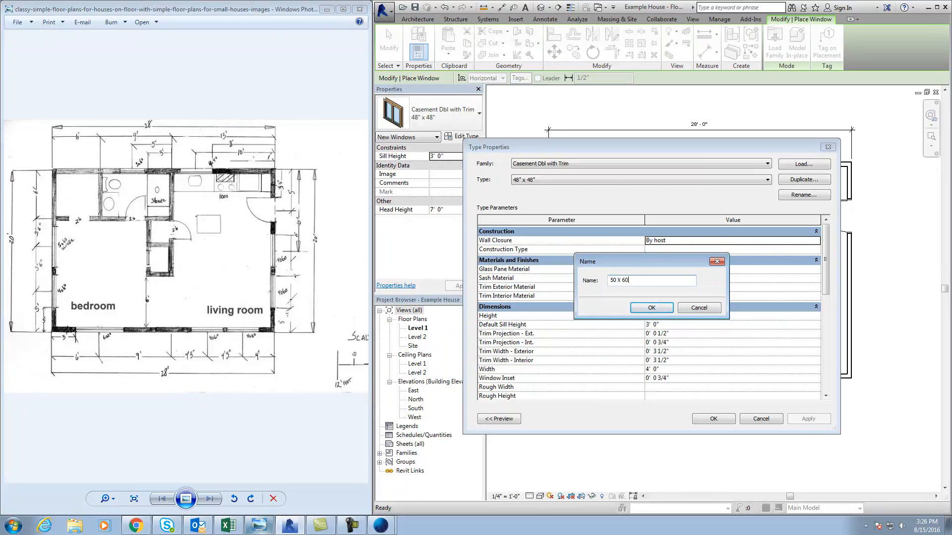
left_click(651, 307)
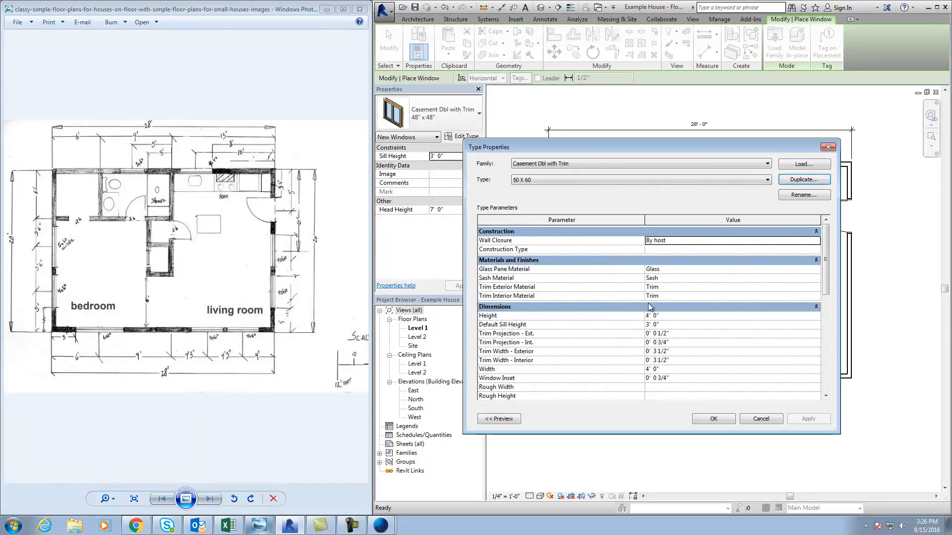
Set the 50 X 60 window type's height to 50" and width to 60", and accept the type properties
left_click(654, 316)
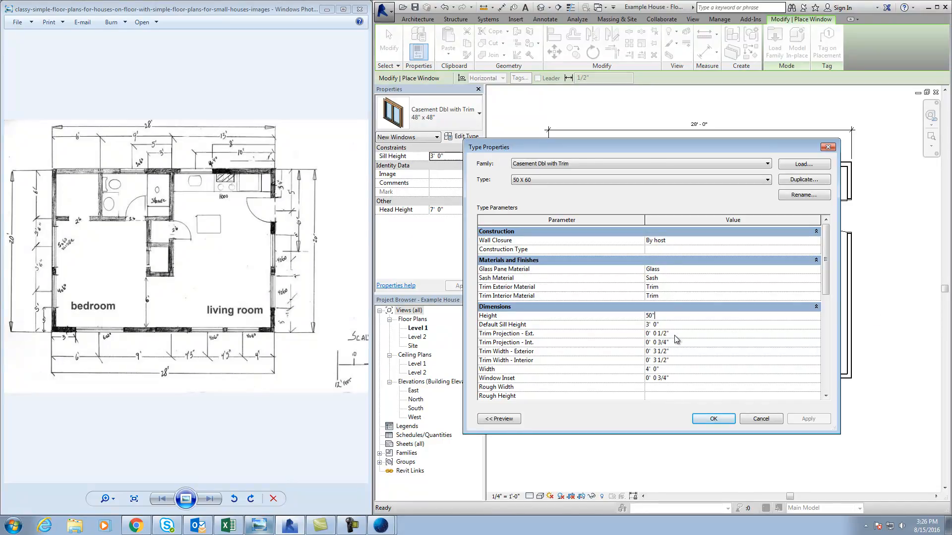
left_click(660, 371)
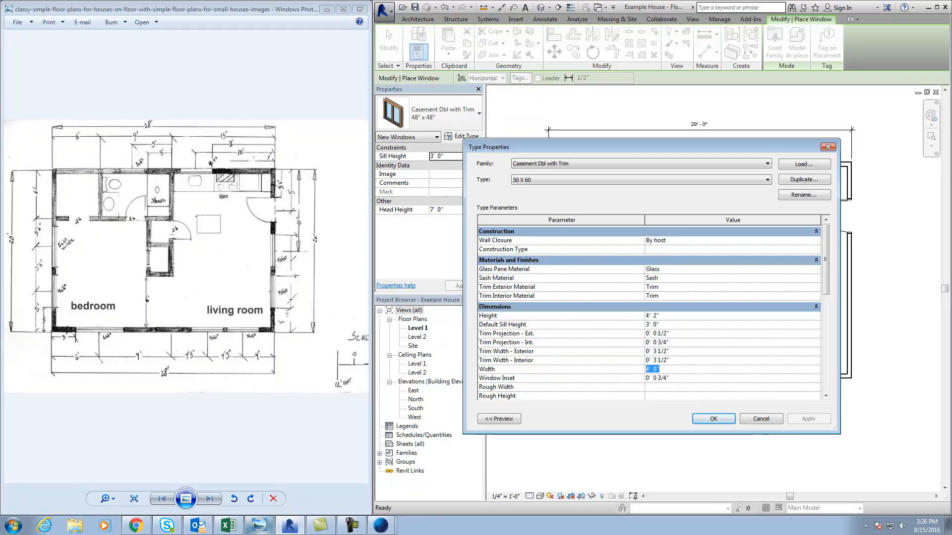
type("60")
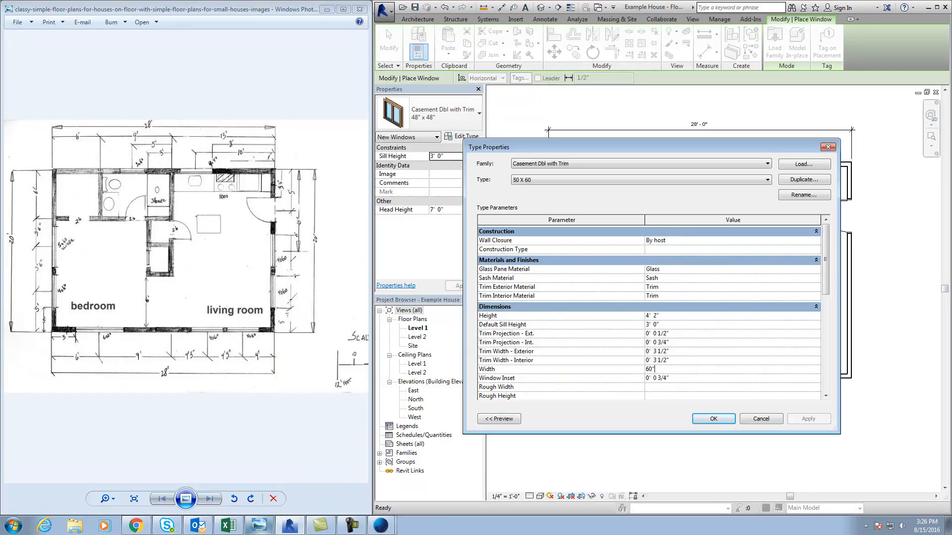
left_click(714, 419)
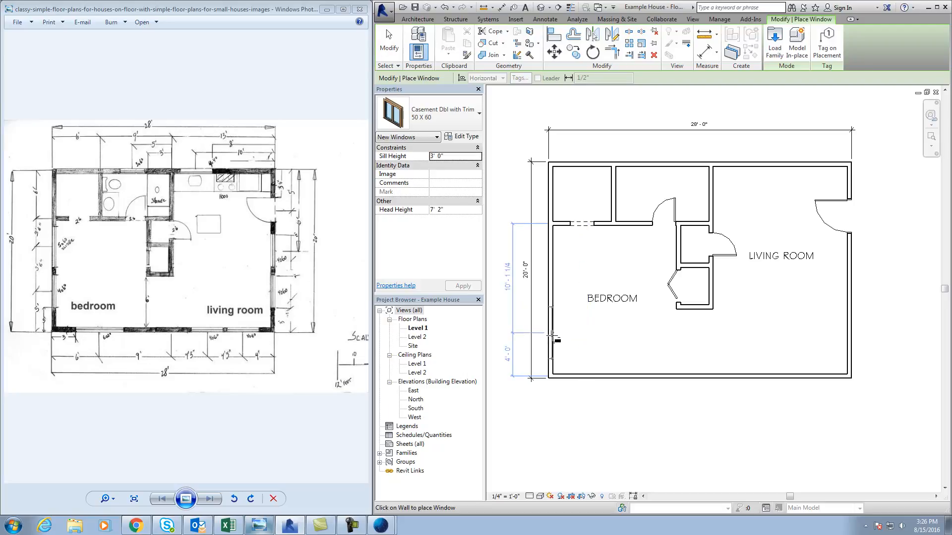
Place two 50 X 60 casement windows in the bedroom's west wall and two in the living room's east wall below the entry door
left_click(545, 321)
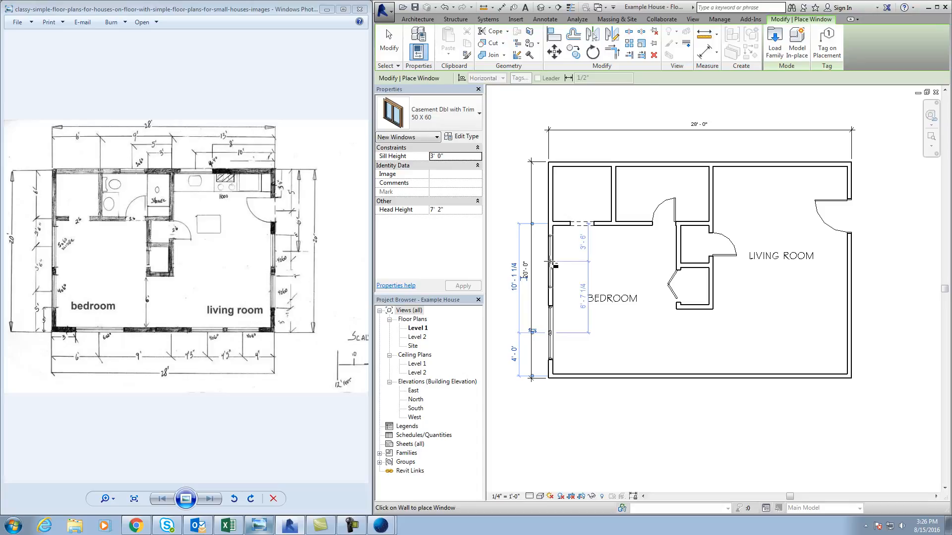
left_click(552, 262)
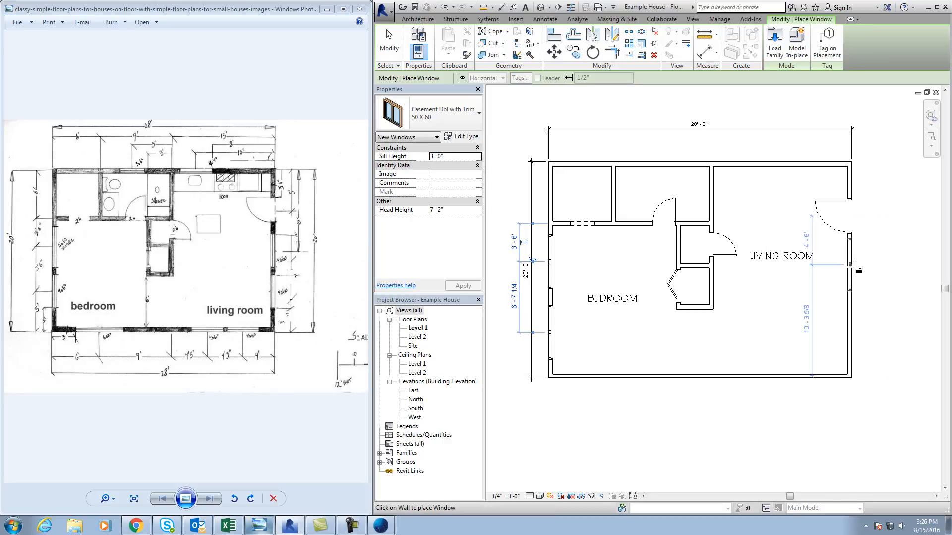
left_click(852, 285)
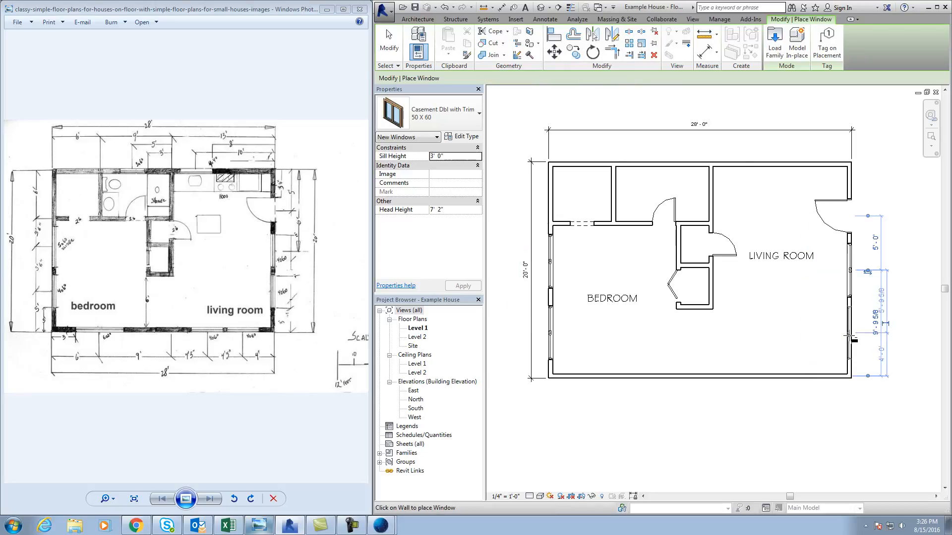
left_click(852, 341)
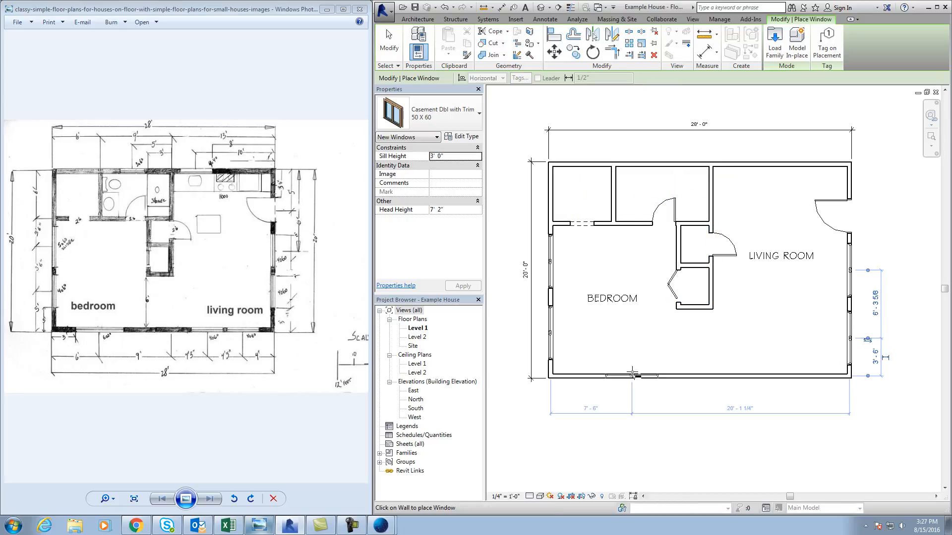
key("Escape")
key("Escape")
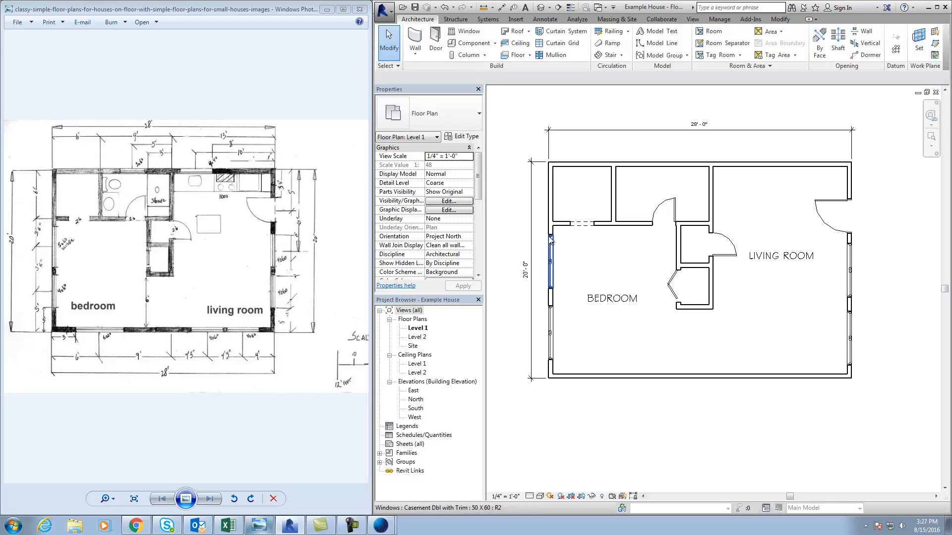
Move the overall 20' dimension farther from the west wall and set the lower bedroom window's centre 5' from the south wall's exterior face
left_click_drag(532, 250, 516, 268)
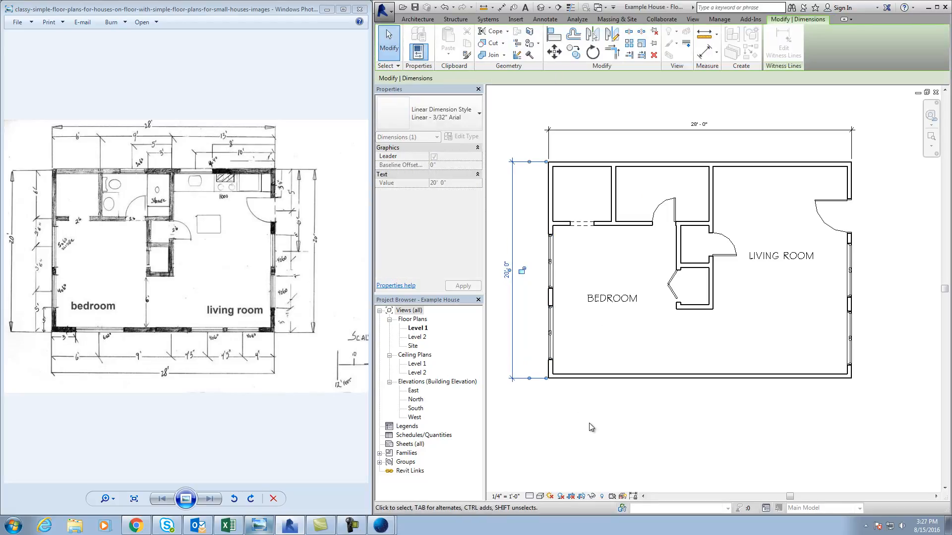
key("Escape")
left_click(555, 342)
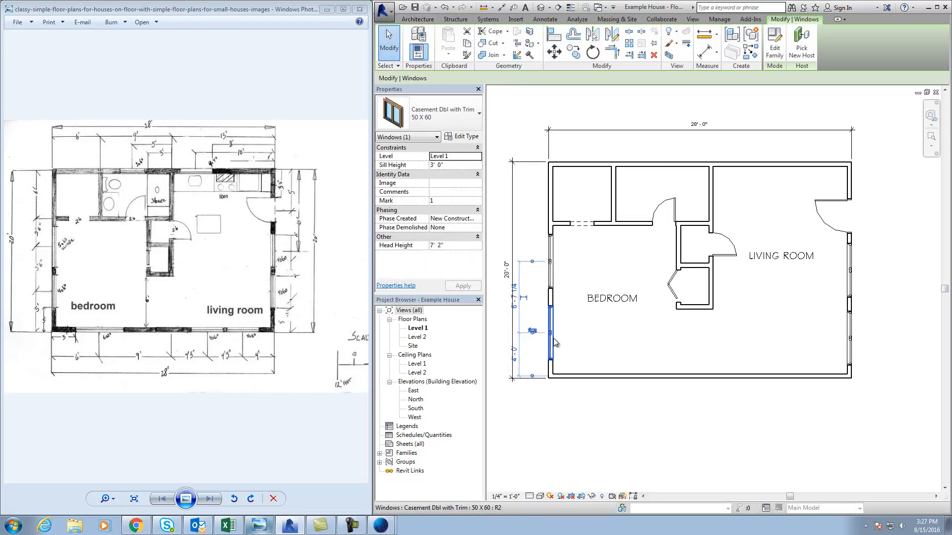
left_click(533, 378)
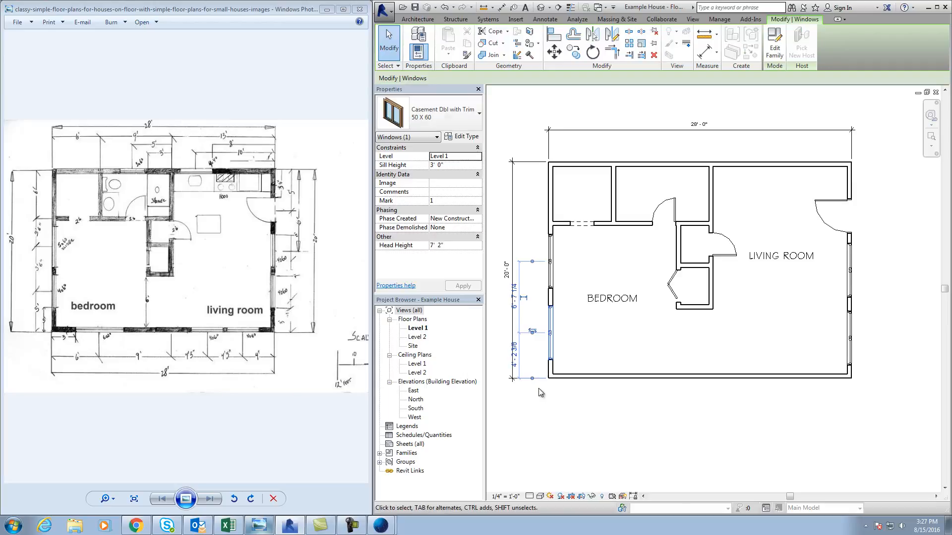
left_click(515, 355)
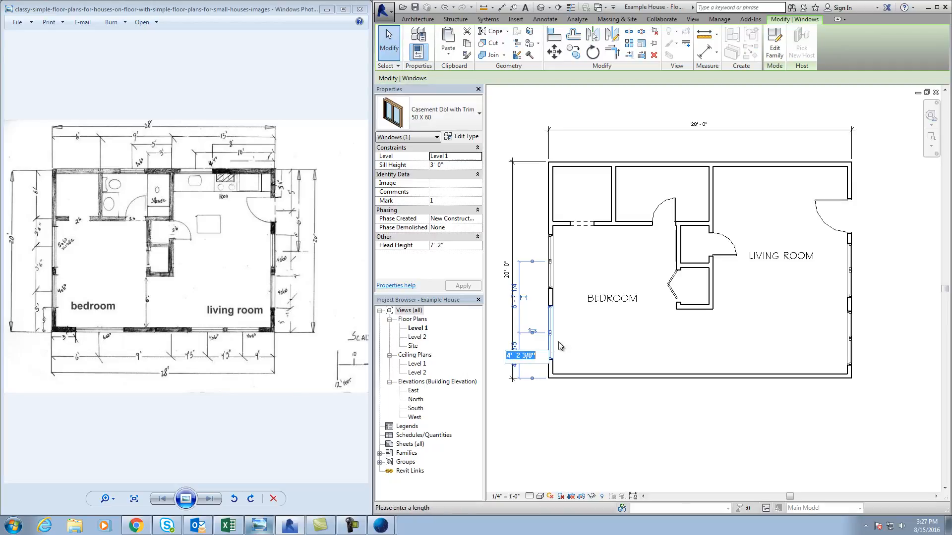
type("5")
key("Return")
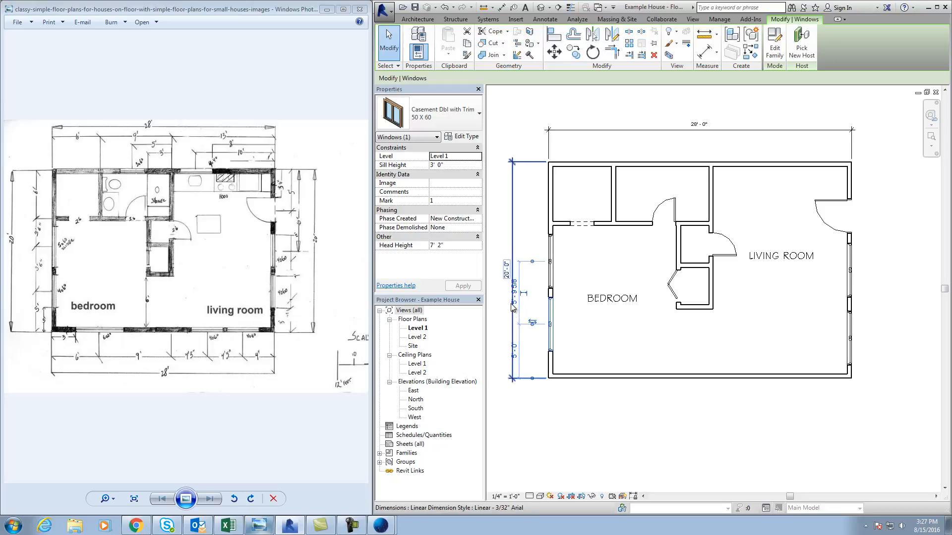
left_click(572, 287)
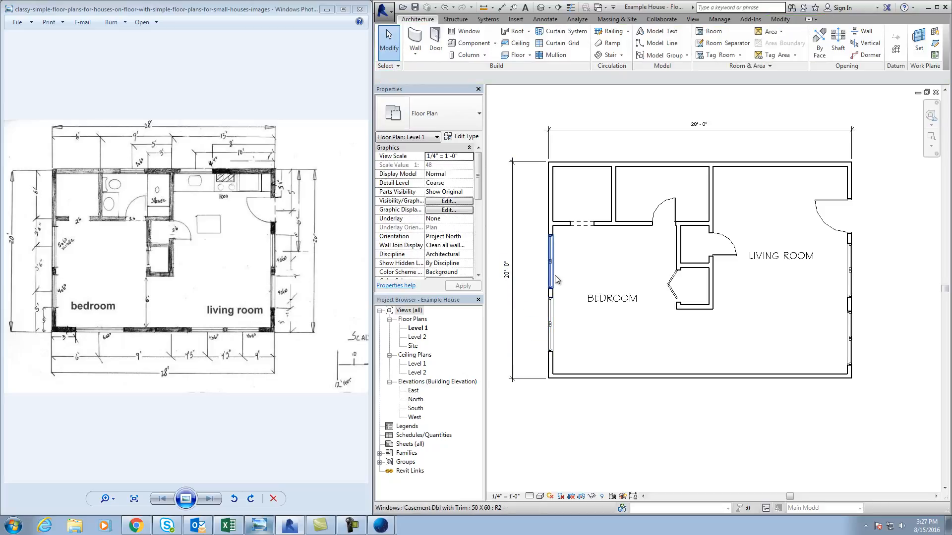
Set the centre-to-centre distance between the two bedroom windows in the west wall to 5' - 6"
left_click(556, 278)
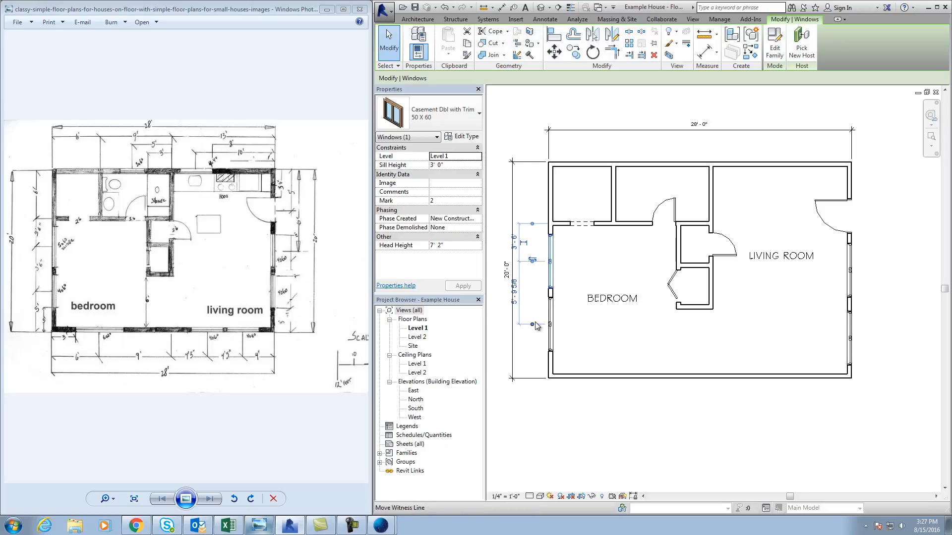
left_click(522, 298)
type("5")
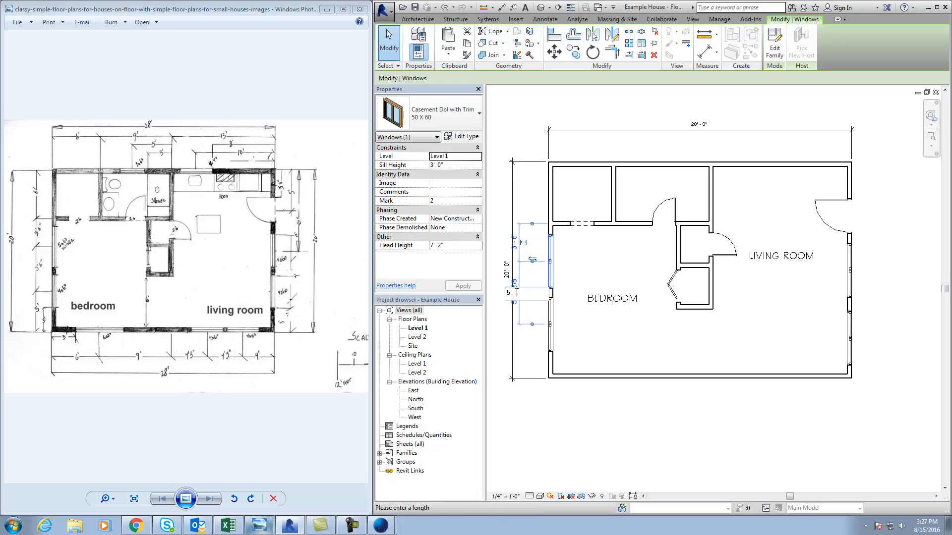
type("' - 6")
key("Return")
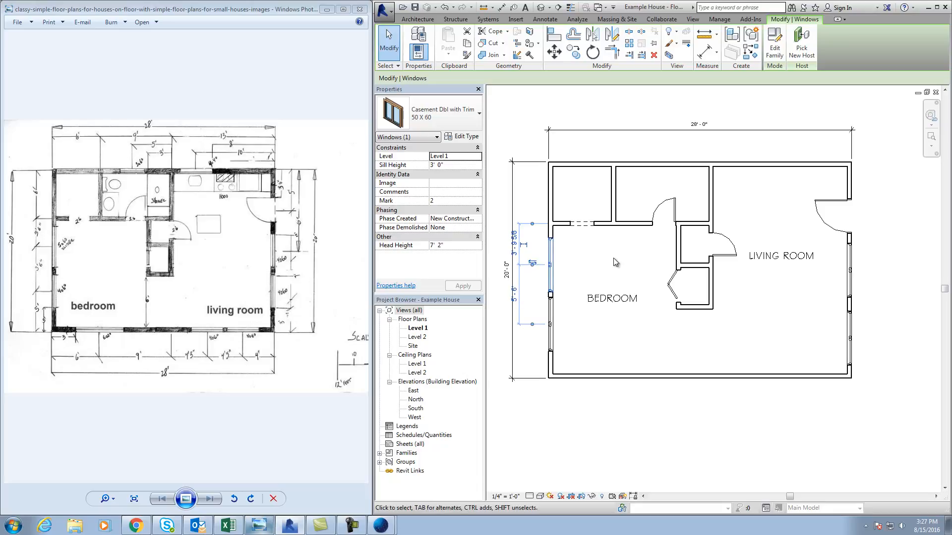
key("Escape")
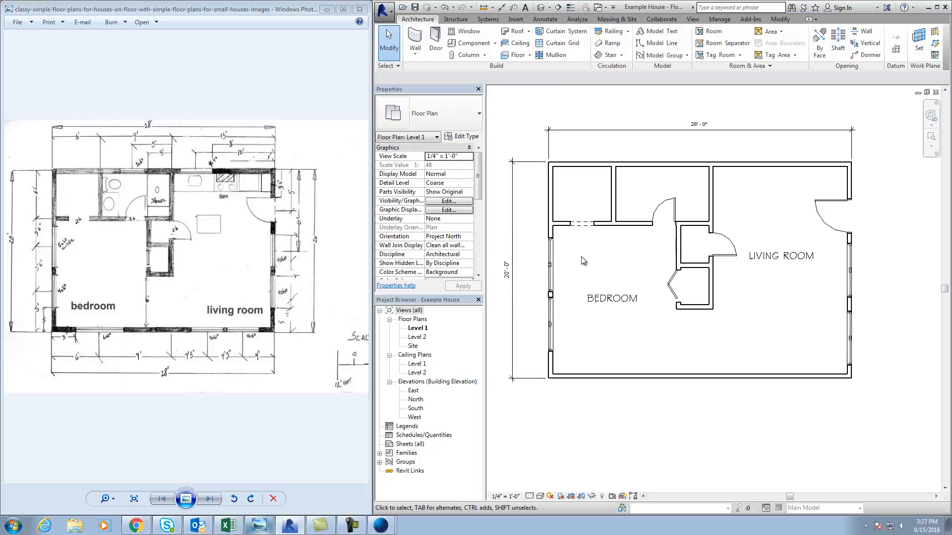
Check the upper living room window's centre distance from the north wall by extending its temporary dimension to the exterior face
scroll(604, 326, "down", 1)
middle_click_drag(649, 330, 619, 325)
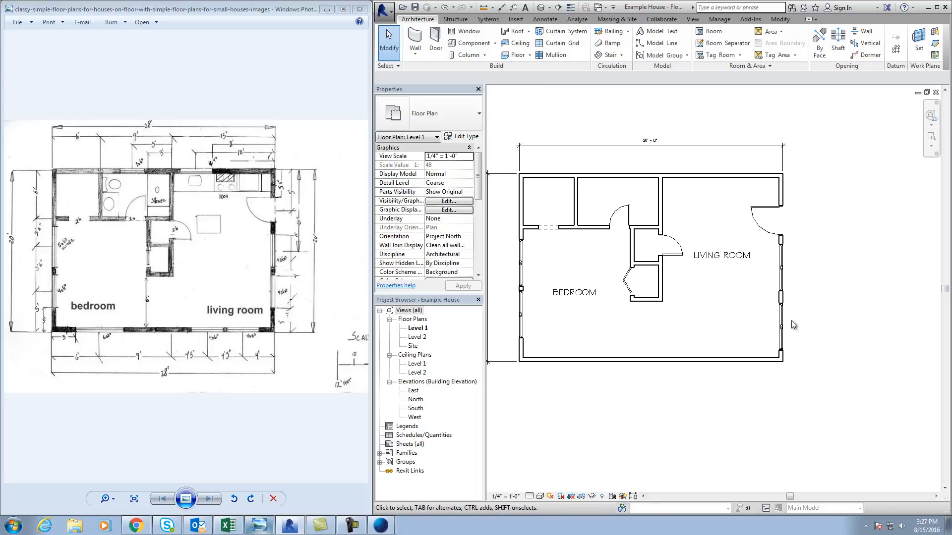
left_click(778, 329)
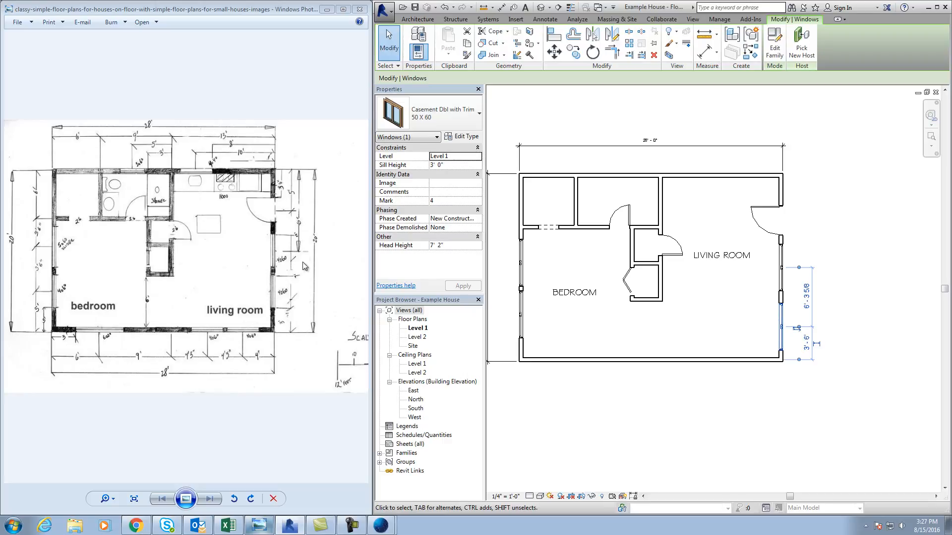
left_click(829, 271)
left_click(781, 270)
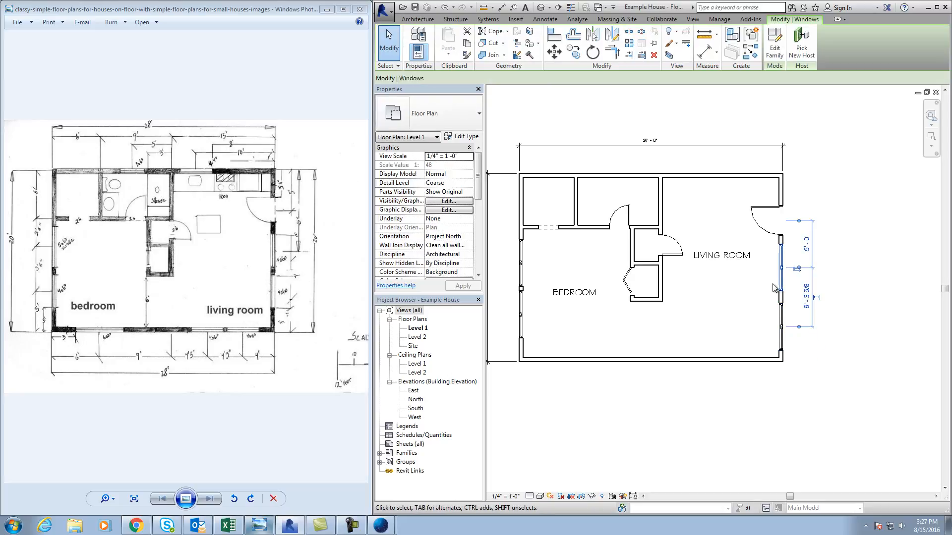
left_click_drag(799, 220, 806, 174)
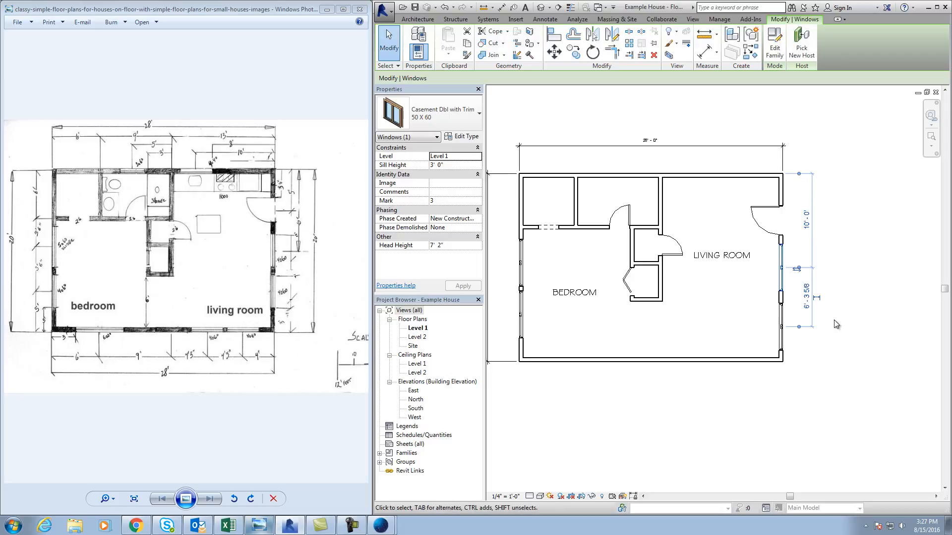
left_click(791, 306)
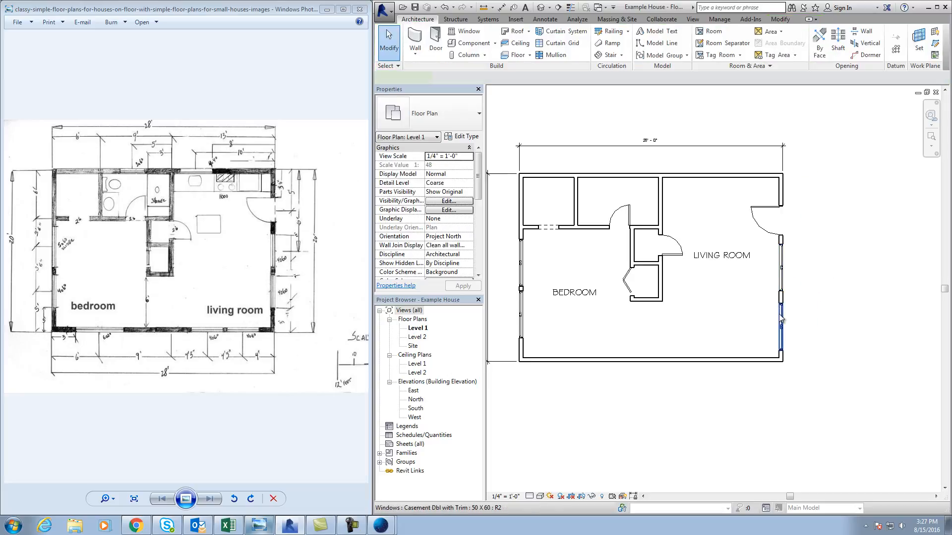
Set the distance from the lower living room window's bottom edge to the south wall's exterior face to 3'
left_click(782, 320)
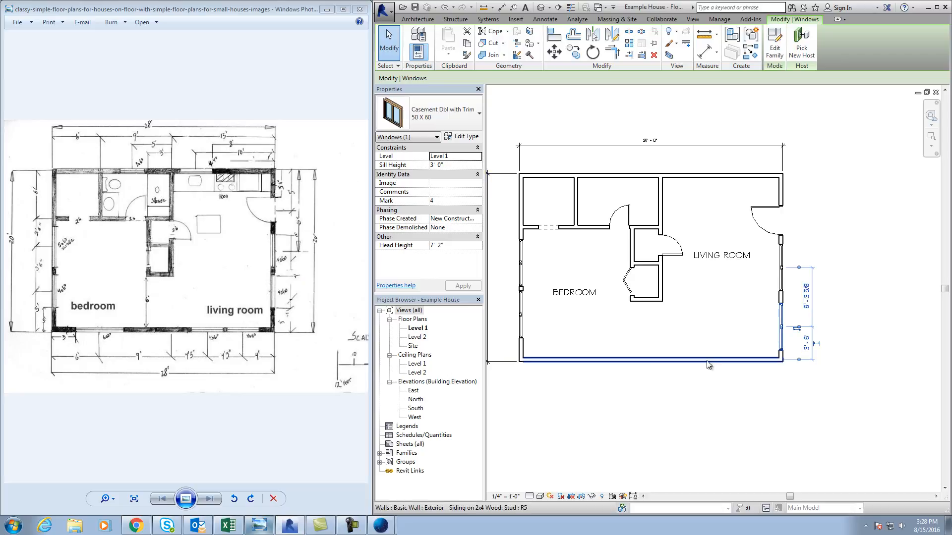
left_click(803, 388)
left_click(781, 337)
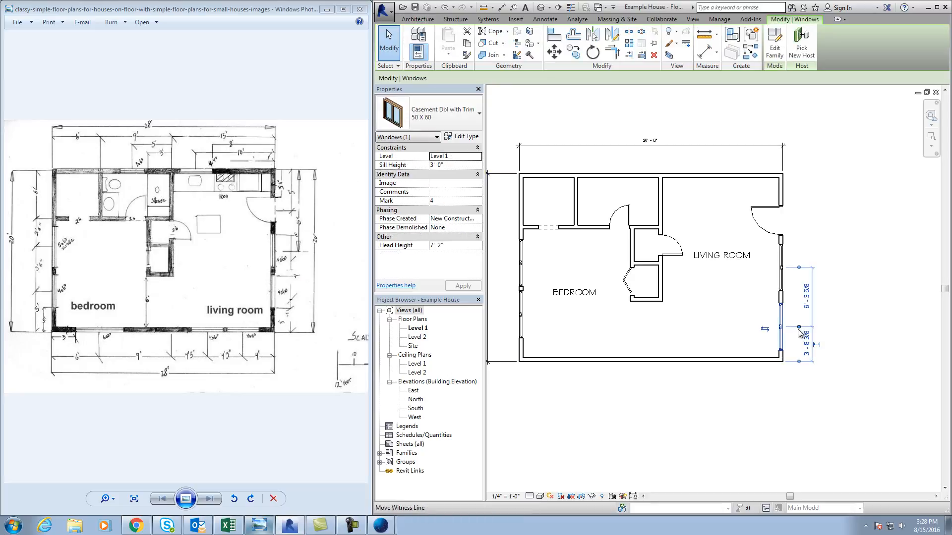
left_click_drag(798, 329, 799, 352)
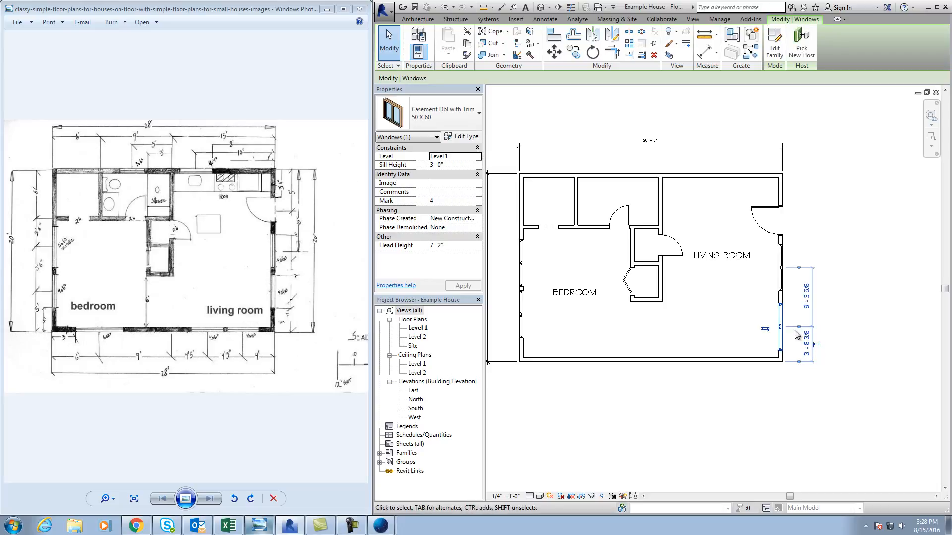
left_click_drag(798, 327, 805, 355)
left_click(805, 356)
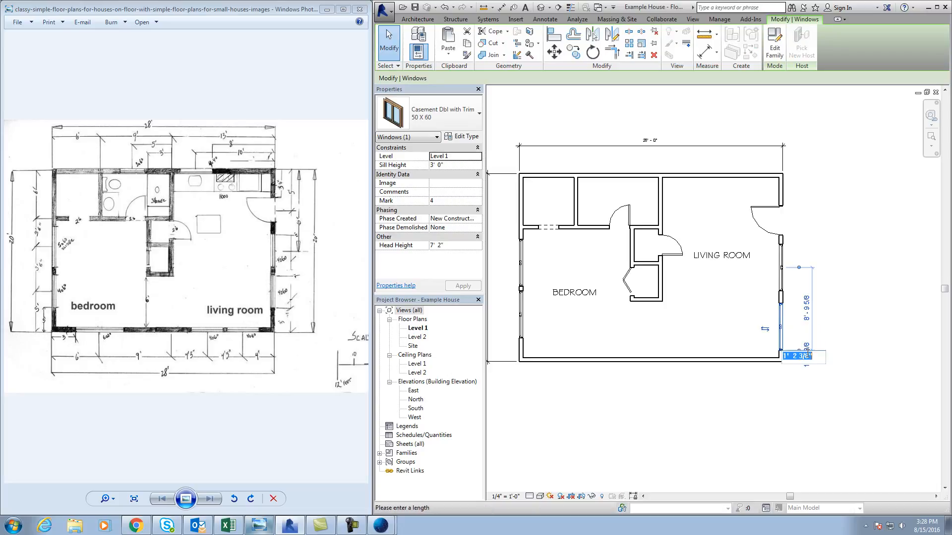
type("3")
key("Return")
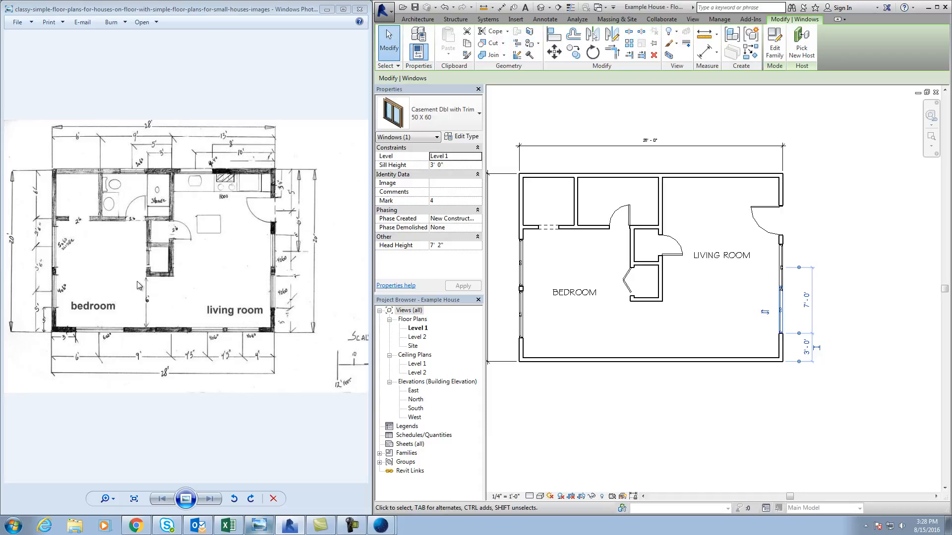
left_click(848, 337)
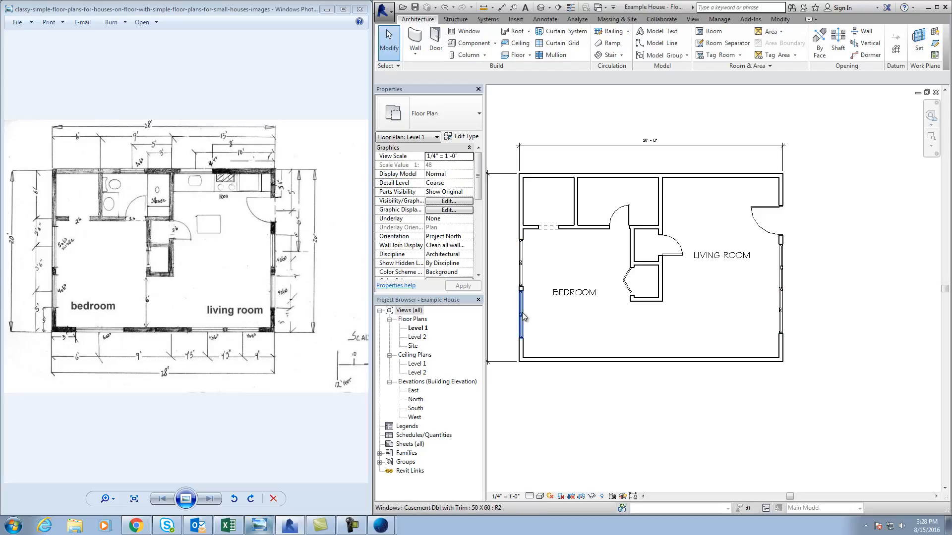
left_click_drag(782, 265, 784, 313)
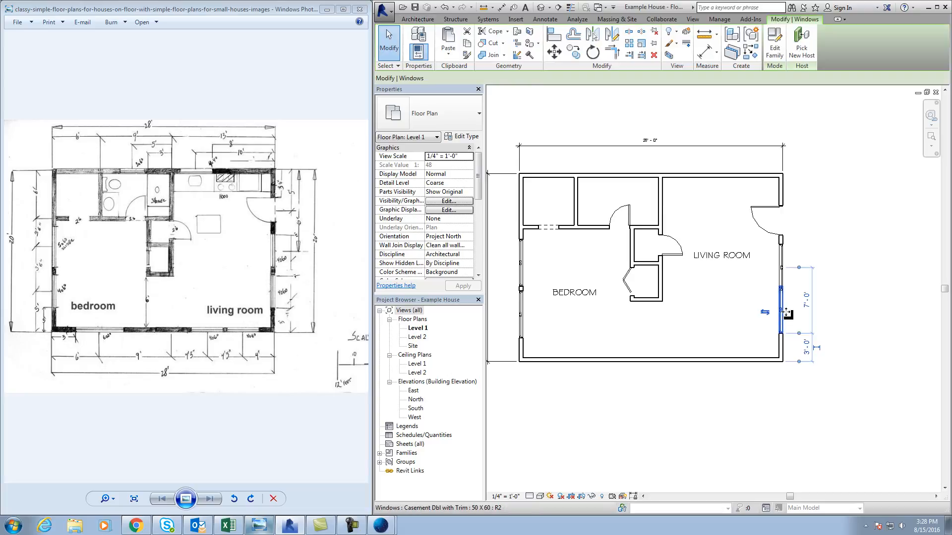
left_click(801, 291)
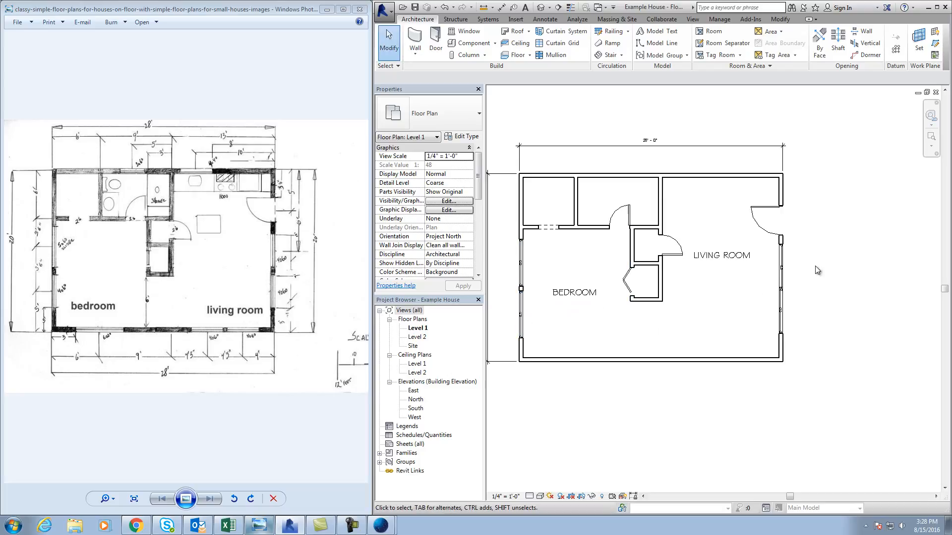
Duplicate the type of the lower bedroom window in the west wall under the name 40 X 60
left_click(524, 313)
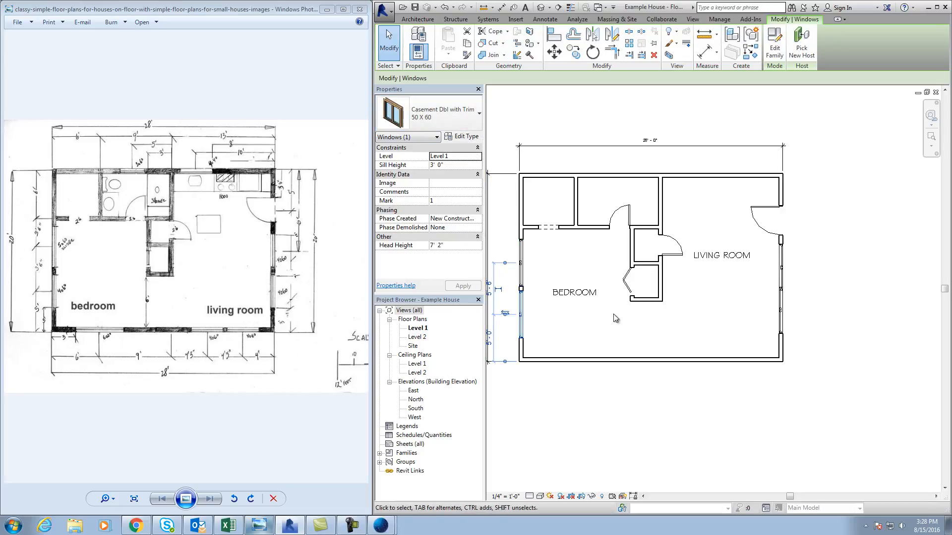
left_click(461, 137)
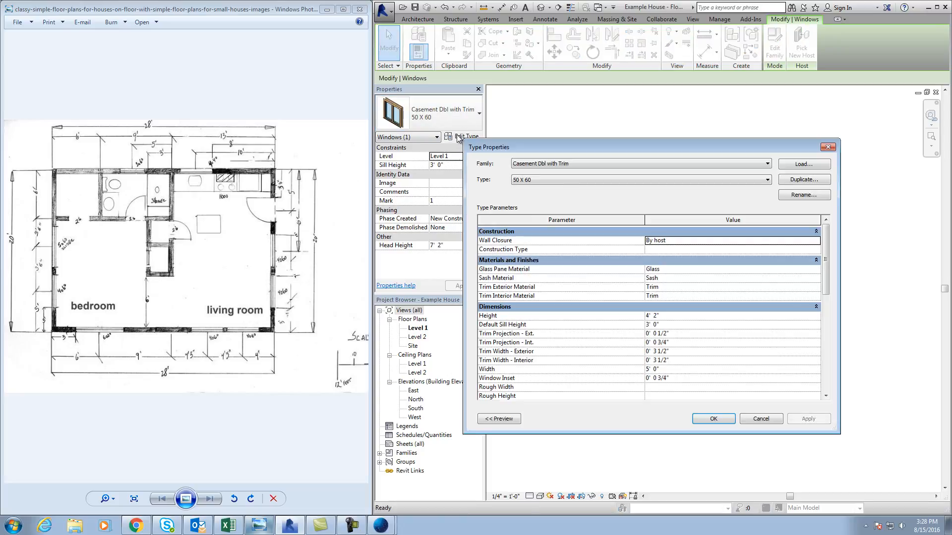
left_click(816, 180)
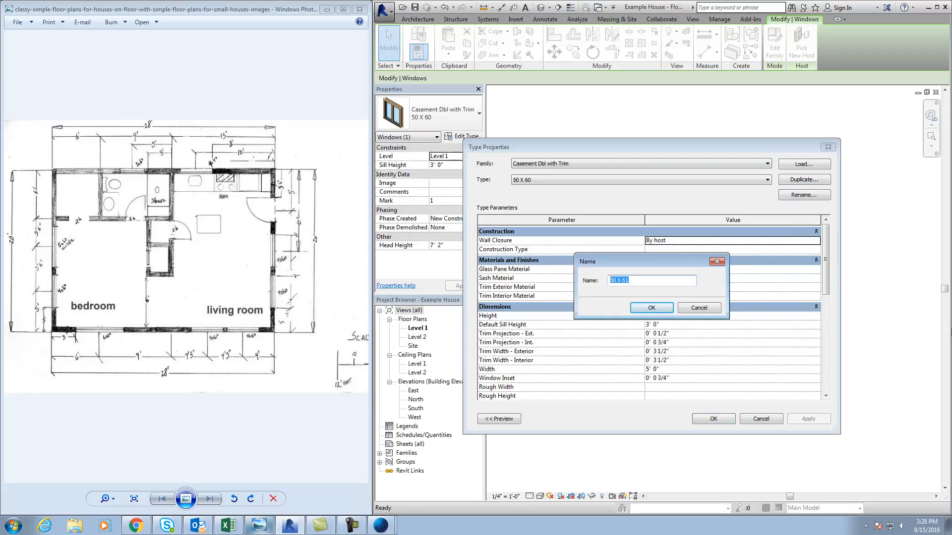
type("40")
left_click(651, 308)
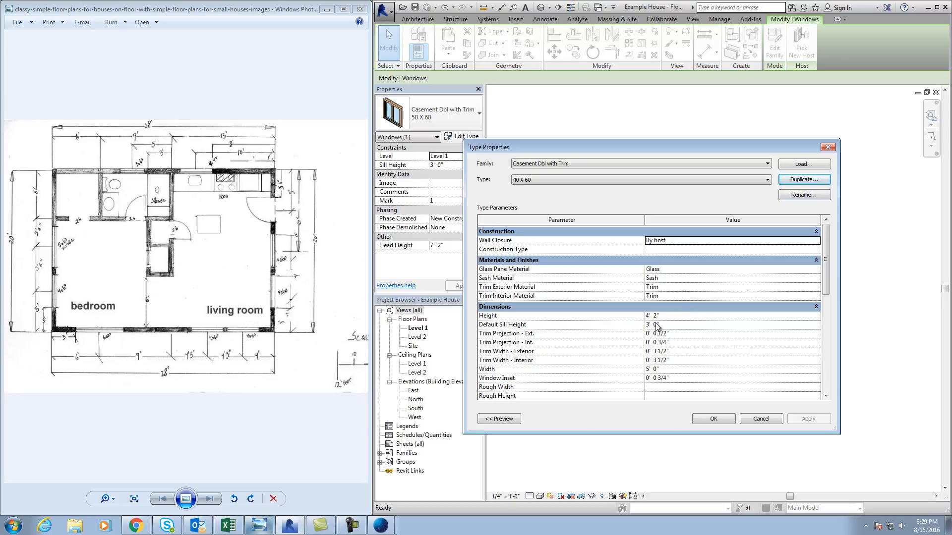
Set the 40 X 60 window type's height to 60" and width to 40", and apply the type changes
left_click(655, 316)
left_click(654, 316)
left_click_drag(665, 316, 647, 316)
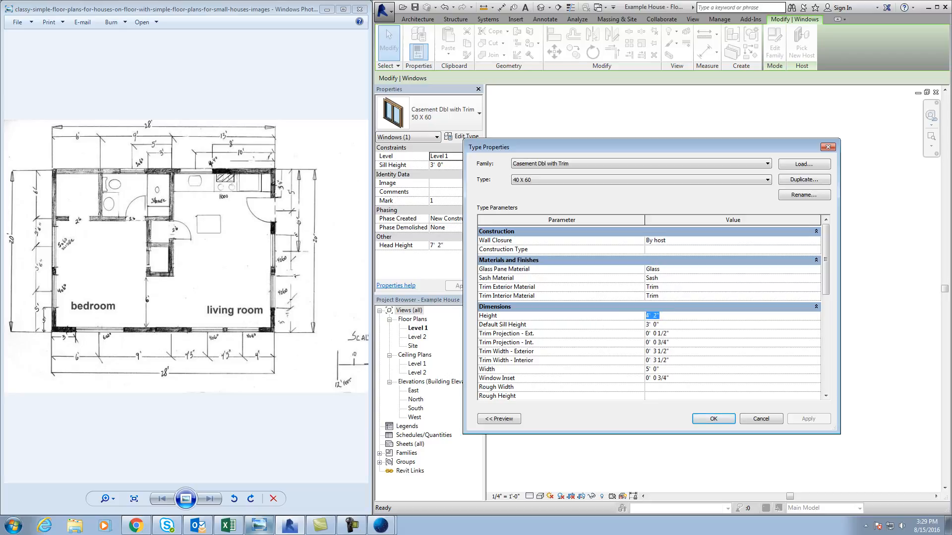
type("60")
left_click(657, 370)
left_click(660, 369)
left_click_drag(665, 369, 616, 371)
type("40\"")
left_click(712, 420)
left_click(678, 421)
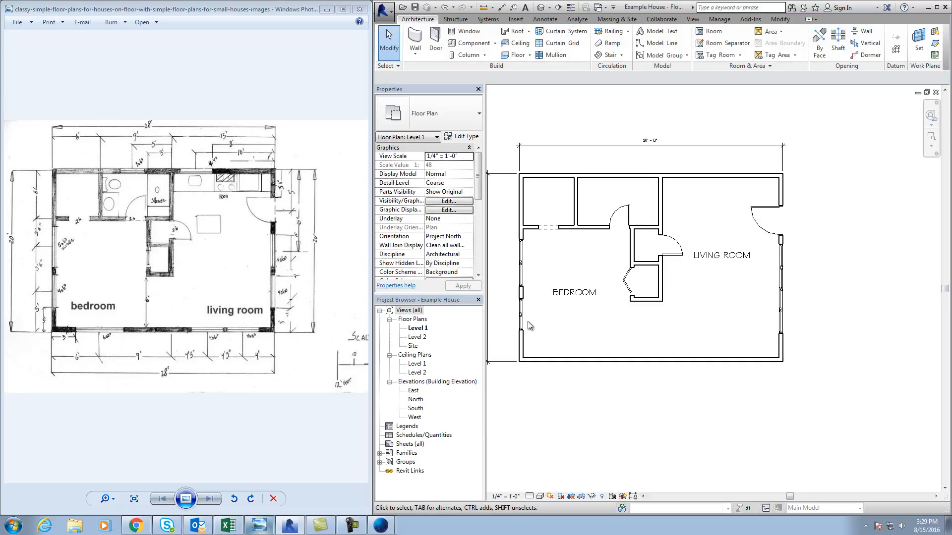
Change both living room windows in the east wall to the Casement Dbl with Trim 40 X 60 type
middle_click_drag(521, 325, 563, 325)
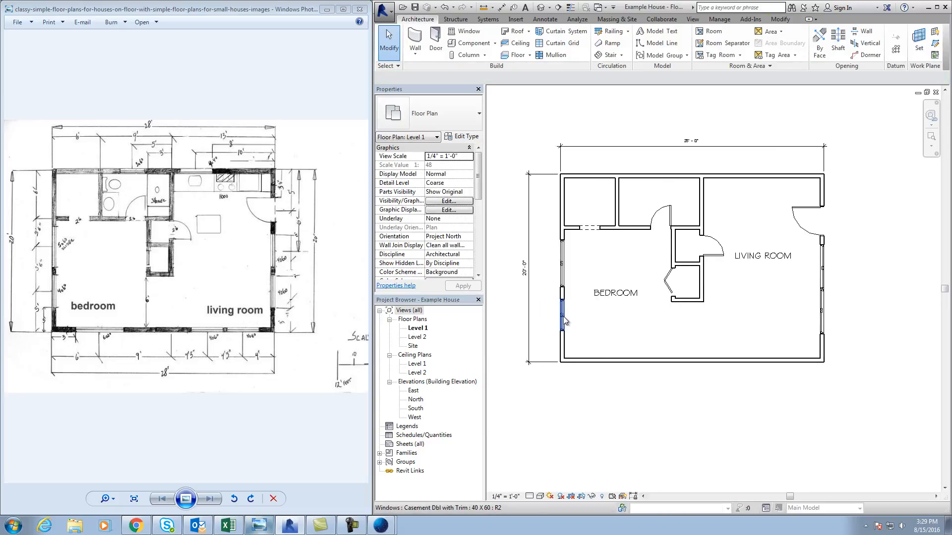
left_click(823, 286)
left_click_drag(825, 282, 822, 252)
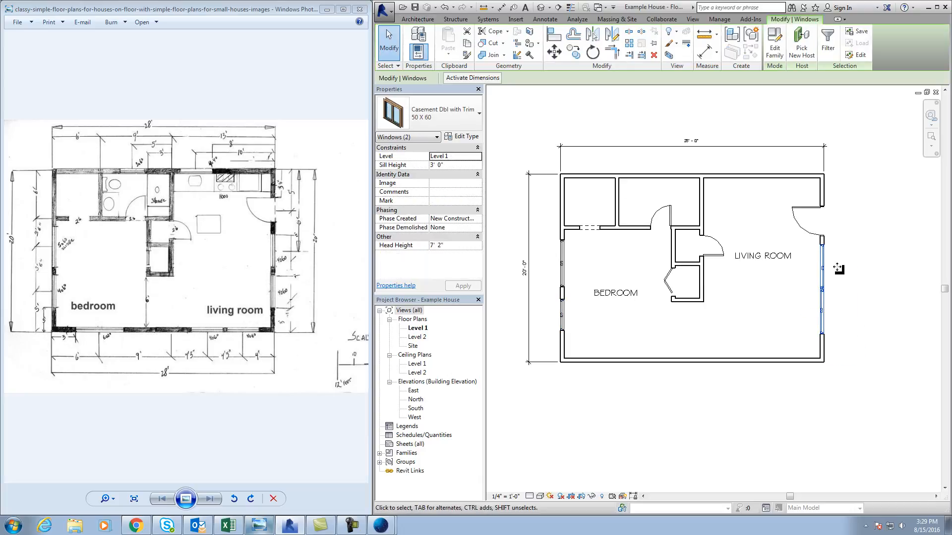
left_click(454, 125)
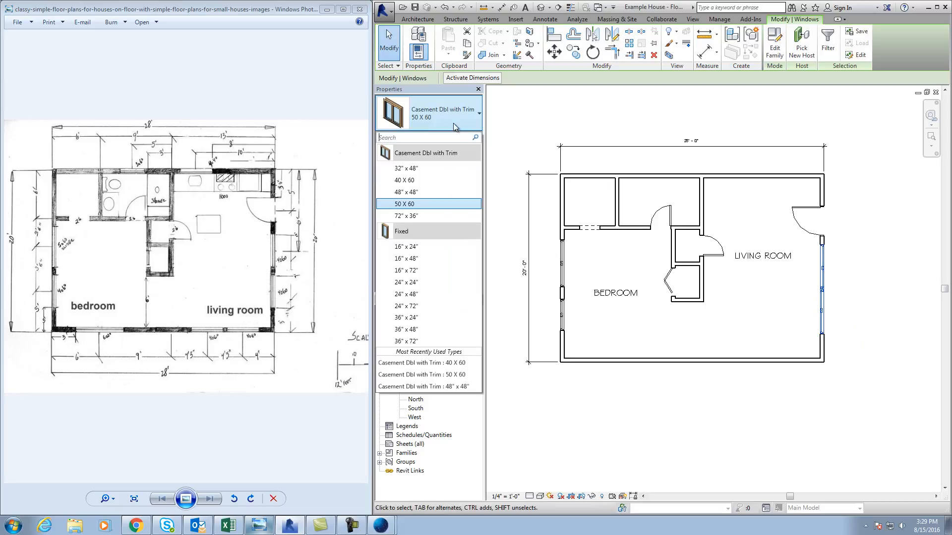
left_click(417, 182)
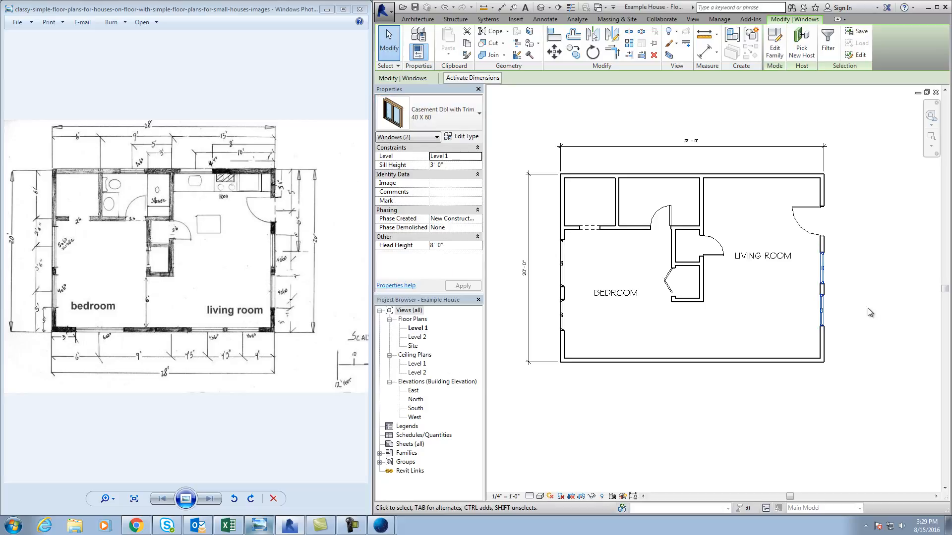
left_click(815, 464)
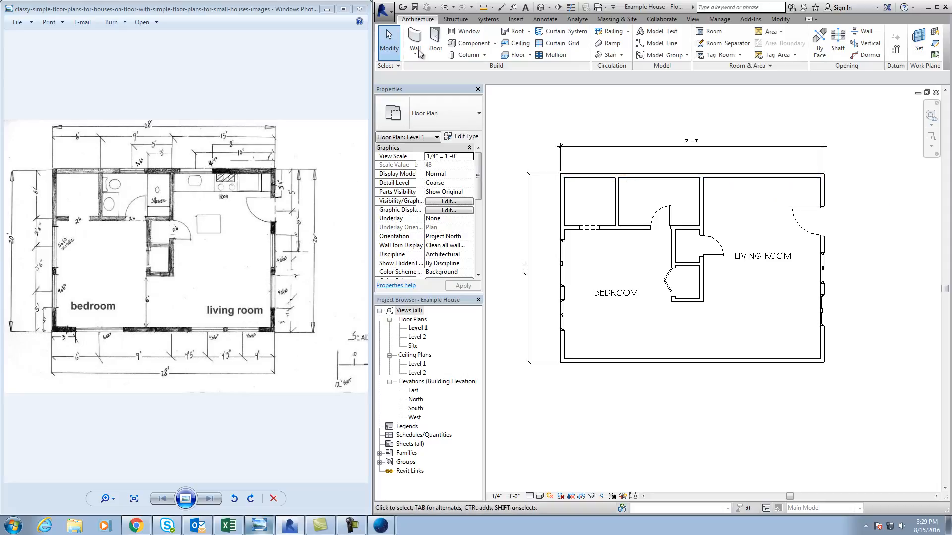
Place a 50 X 60 double casement window in the living room's north wall, centred about 4' - 0" from the bathroom partition
left_click(466, 32)
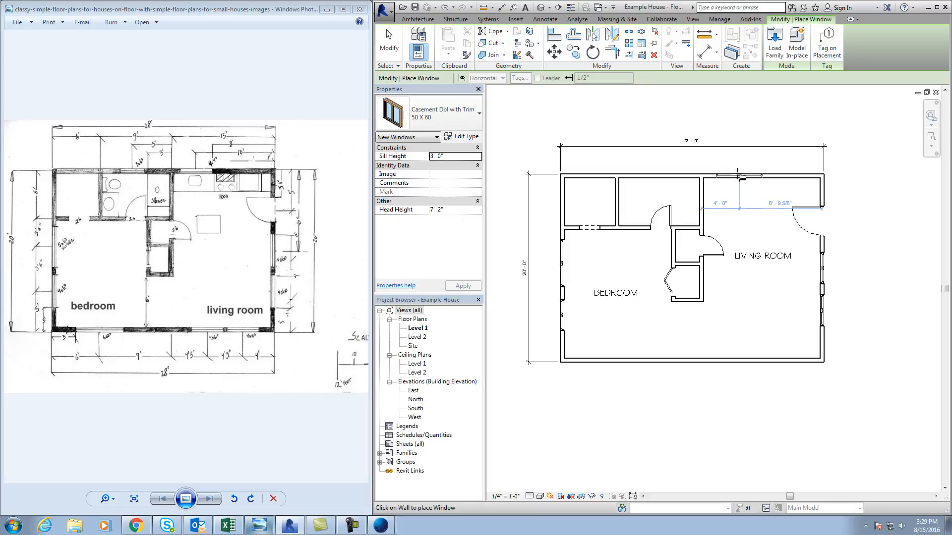
left_click(739, 178)
key("Escape")
key("Escape")
Duplicate the type of the living room's north-wall window under the name 40 X 40
left_click(739, 178)
left_click(461, 136)
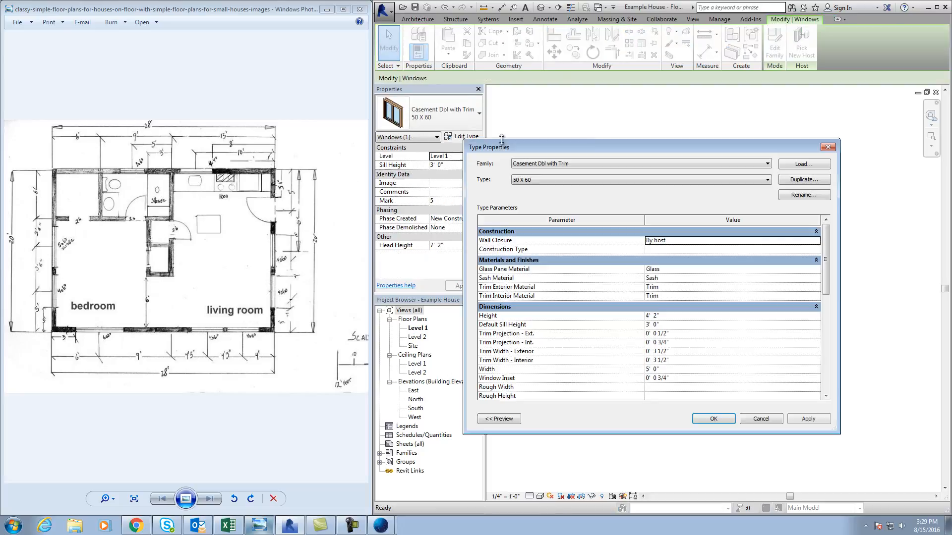
left_click(792, 179)
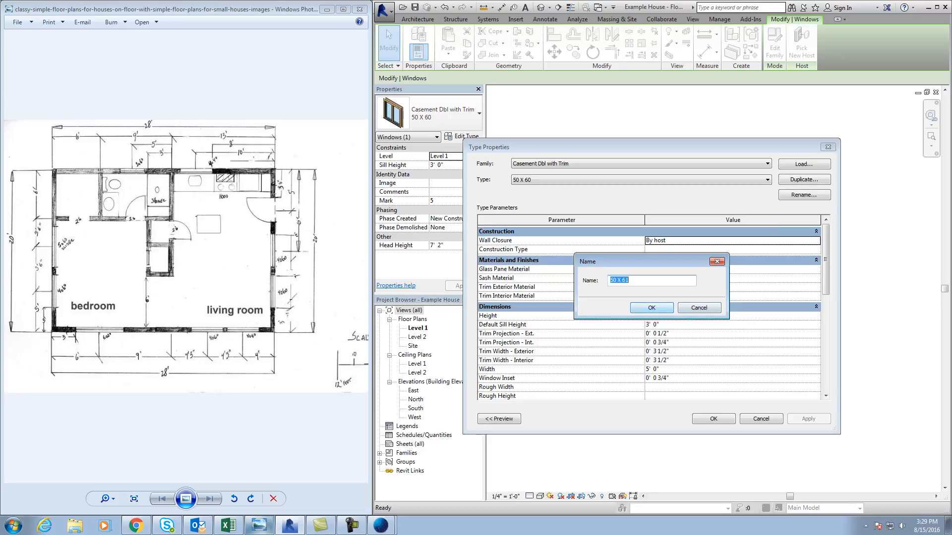
type("40")
left_click(651, 308)
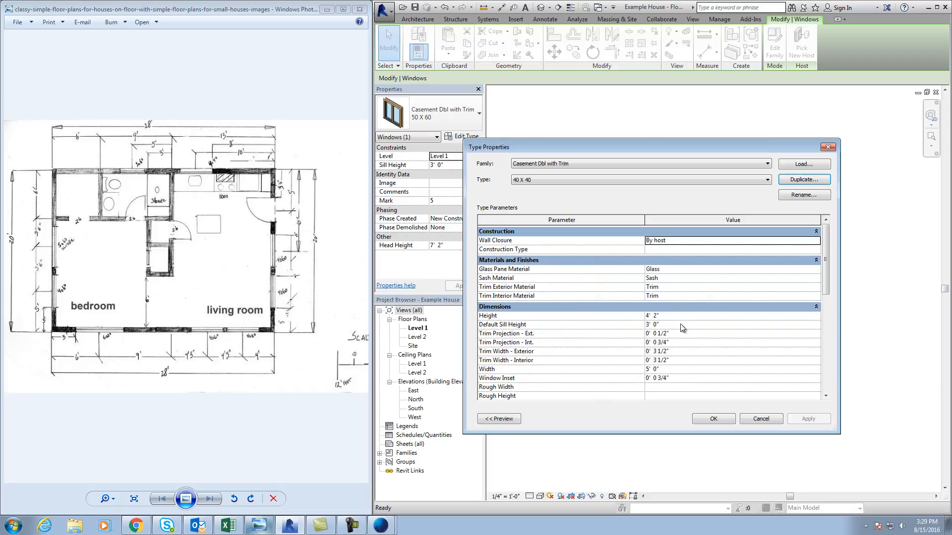
Set the 40 X 40 window type's height and width to 40" and apply the type changes
left_click(668, 316)
type("40\"")
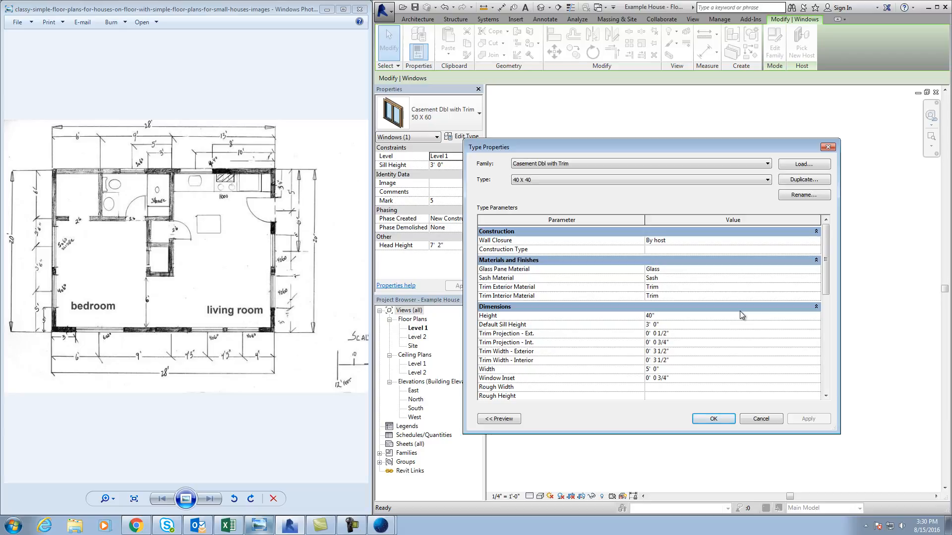
left_click(650, 370)
left_click(714, 419)
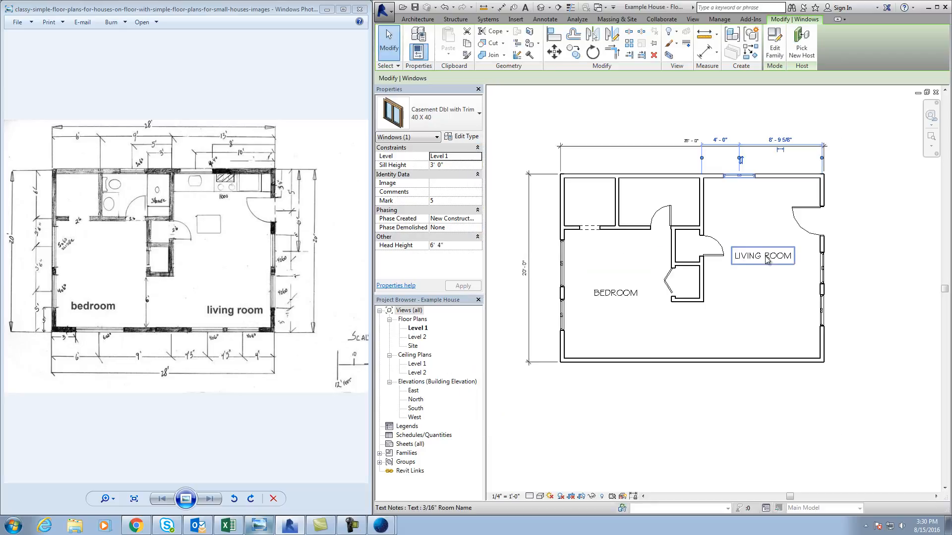
left_click(749, 233)
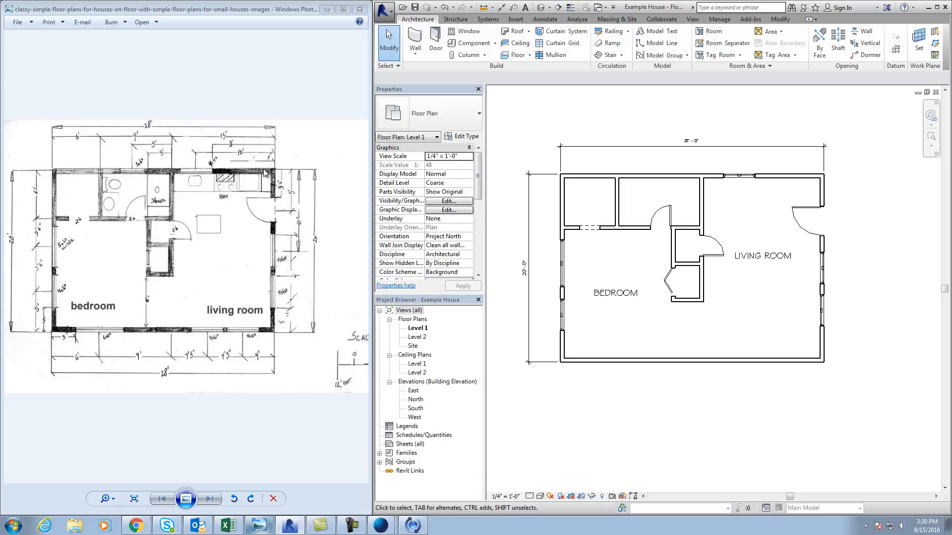
Extend the north-wall window's temporary dimension to the east wall's exterior face and set the window's centre distance to 10'
left_click(739, 176)
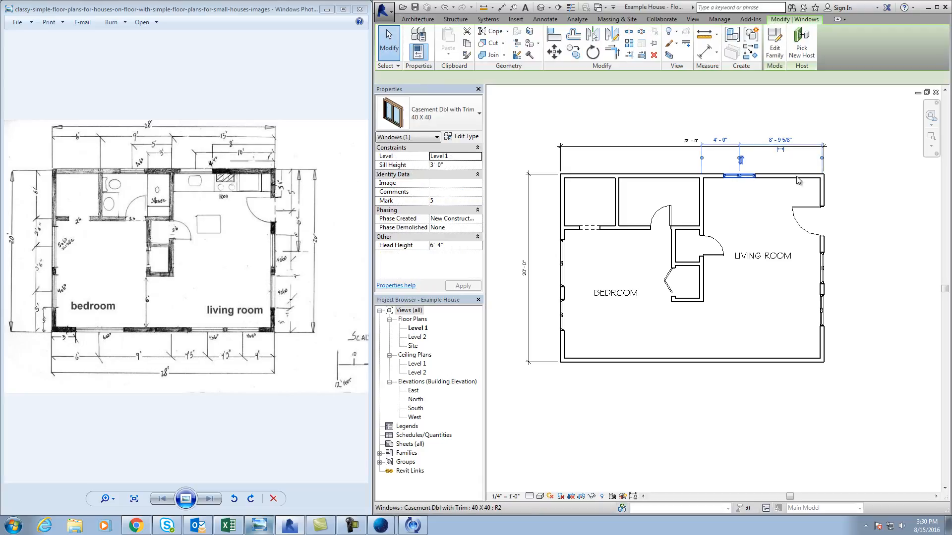
left_click(822, 160)
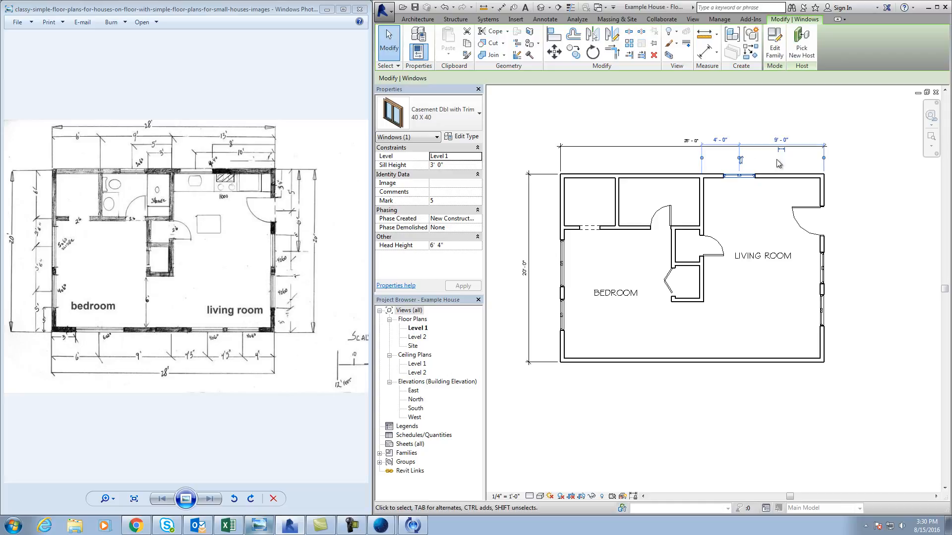
left_click(785, 141)
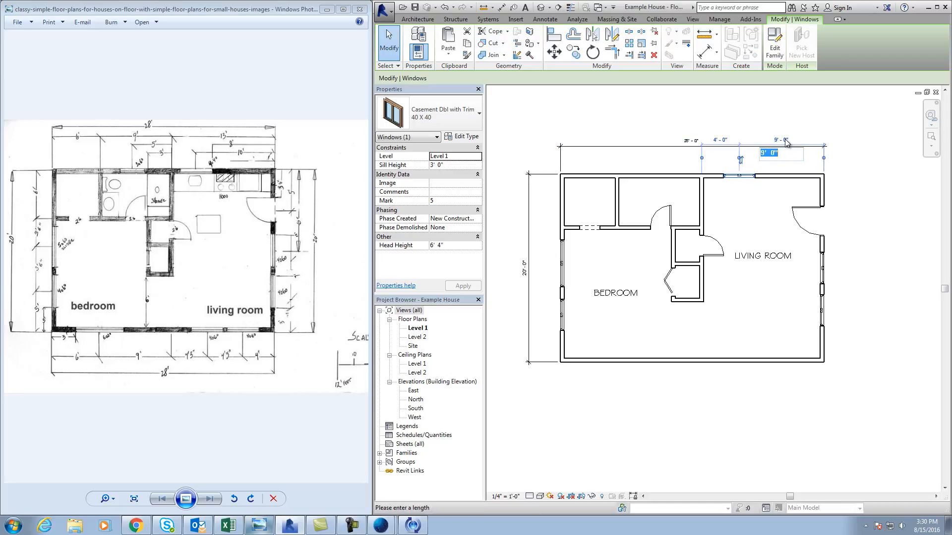
type("10")
key("Return")
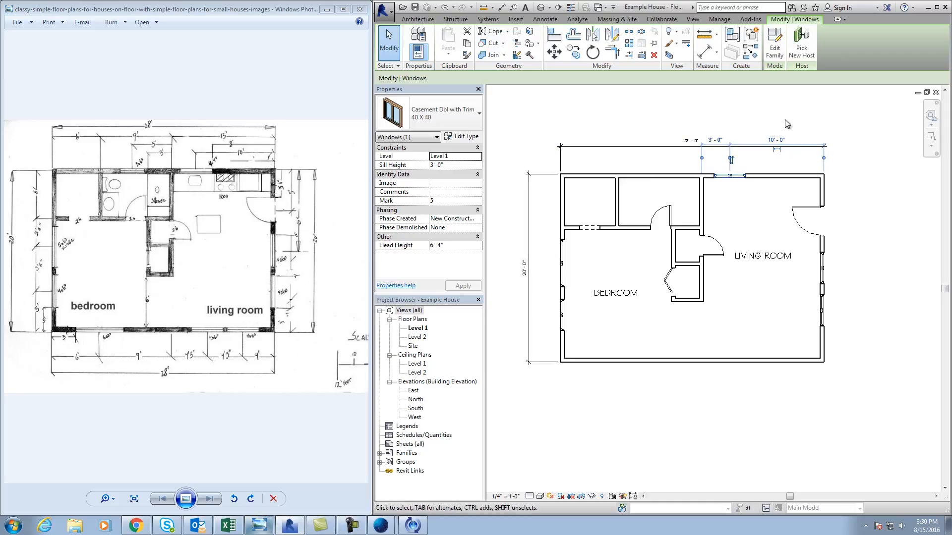
left_click(786, 119)
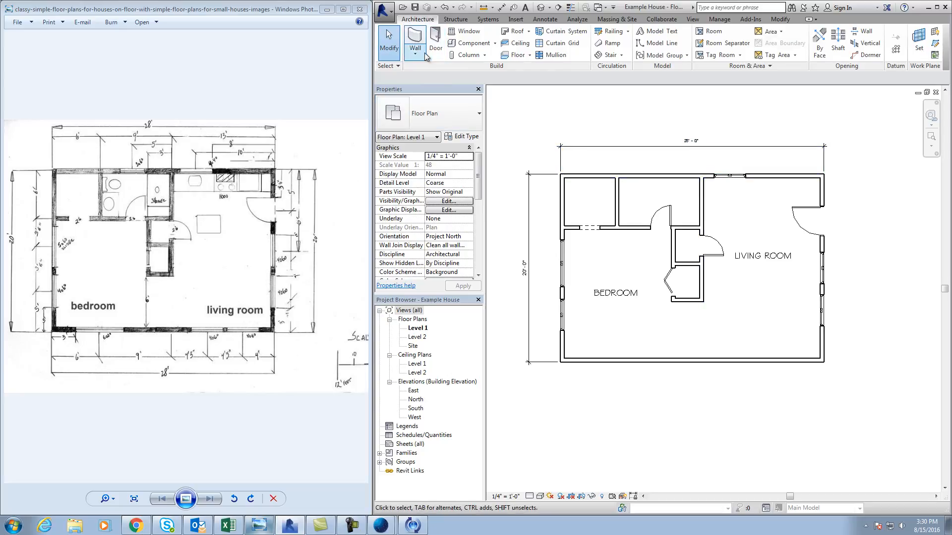
Place a 32" x 48" double casement window in the bathroom's north wall, centred about 6' - 6" from its west partition
left_click(465, 31)
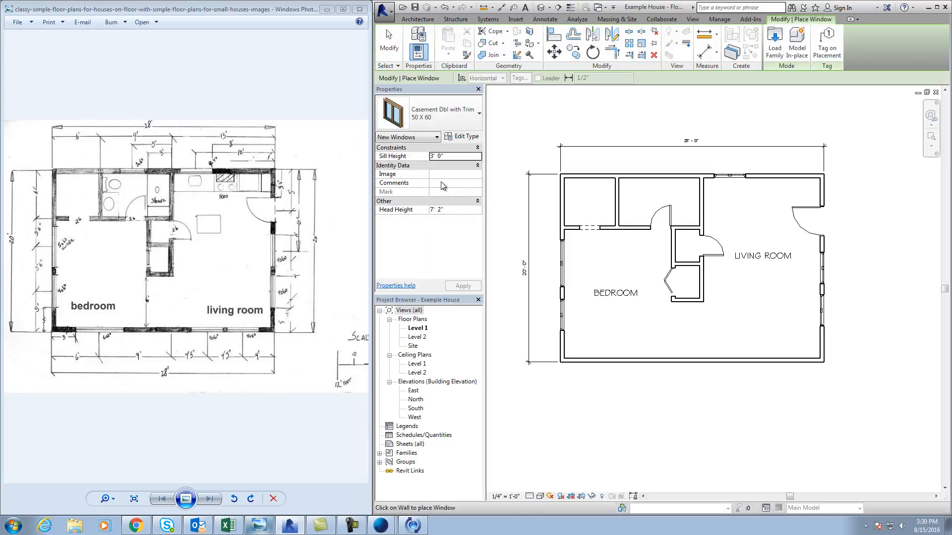
left_click(452, 120)
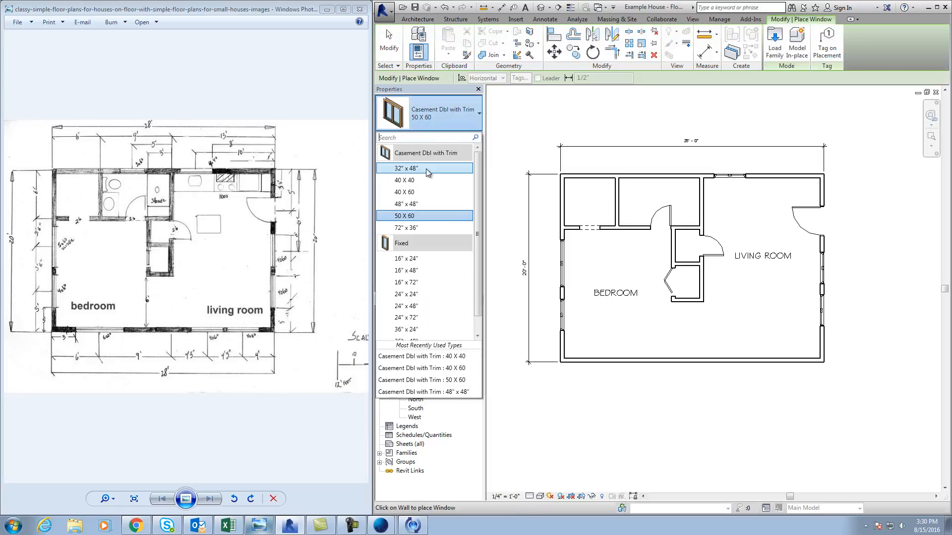
left_click(425, 168)
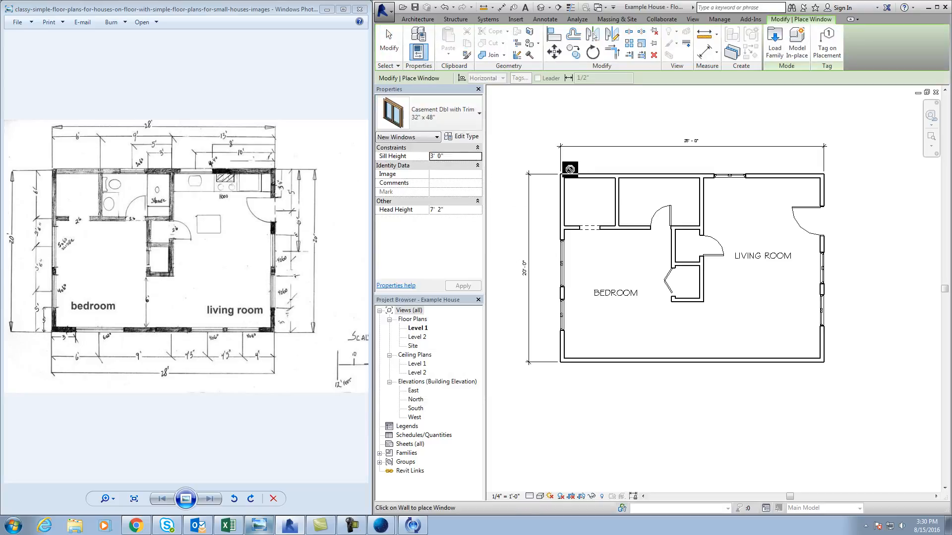
left_click(678, 173)
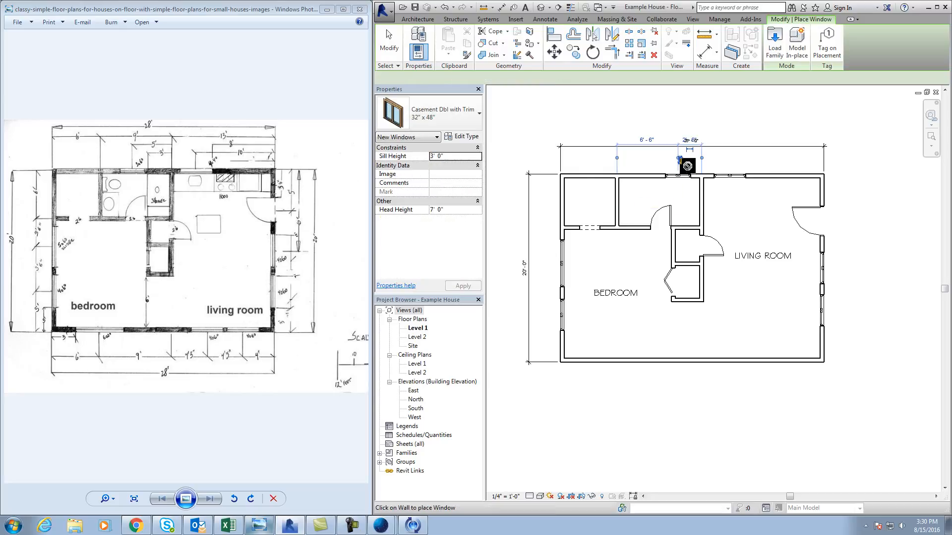
key("Escape")
key("Escape")
Duplicate the type of the bathroom's north-wall window under the name 30 X 60
left_click(679, 176)
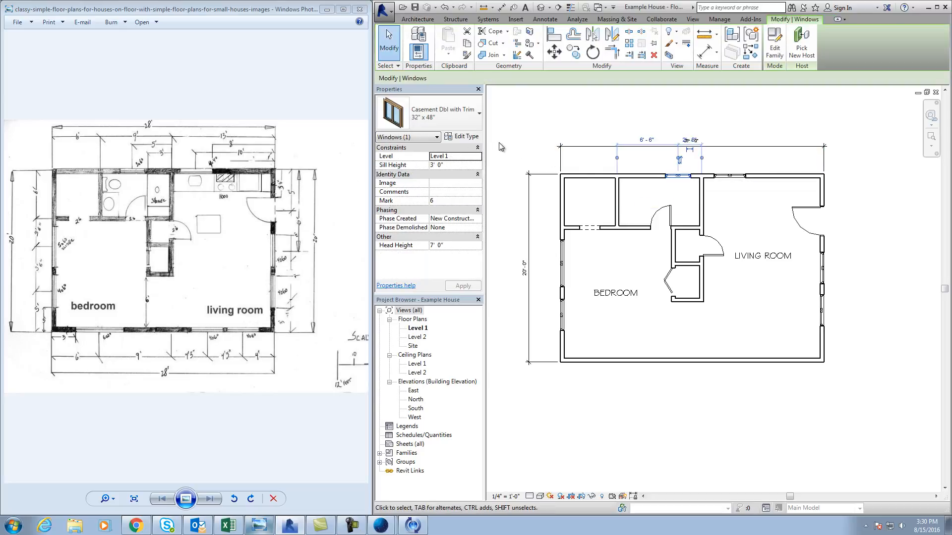
left_click(472, 138)
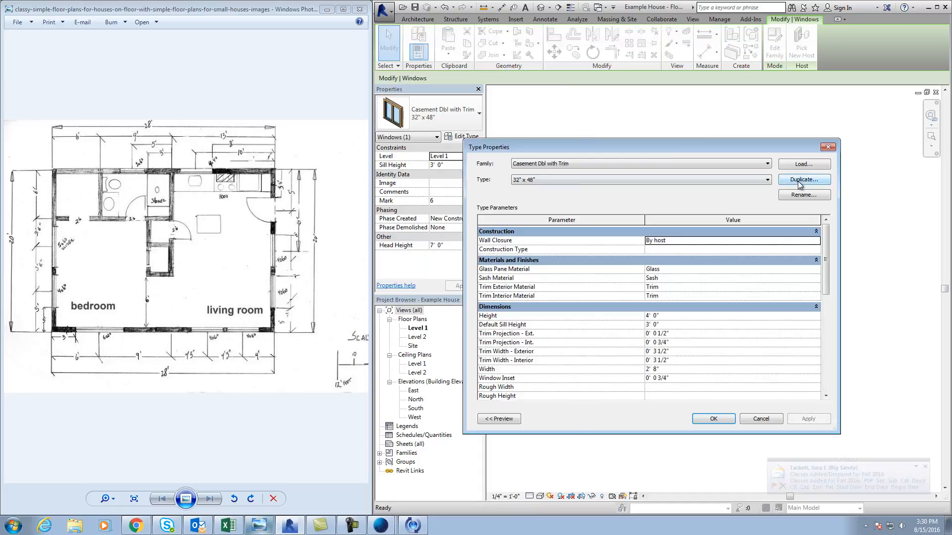
left_click(799, 184)
left_click(926, 467)
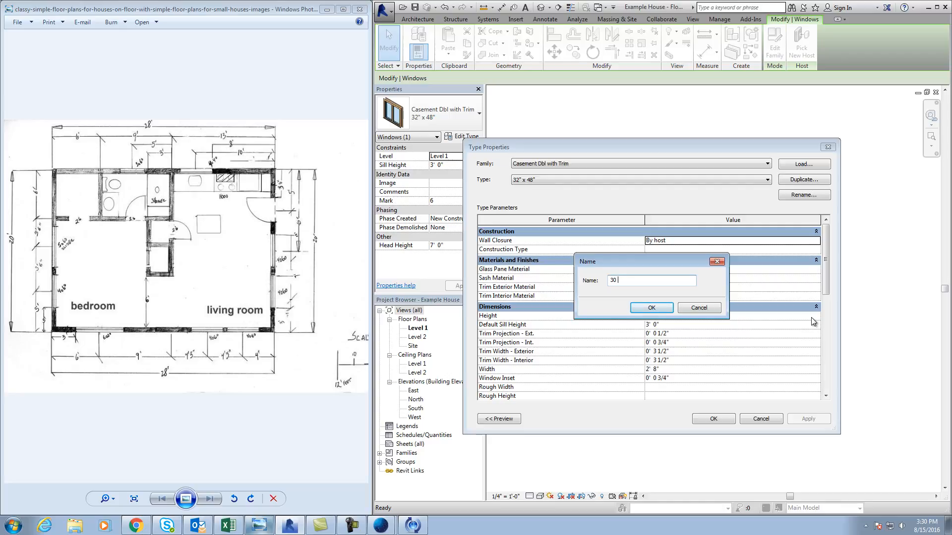
key("Return")
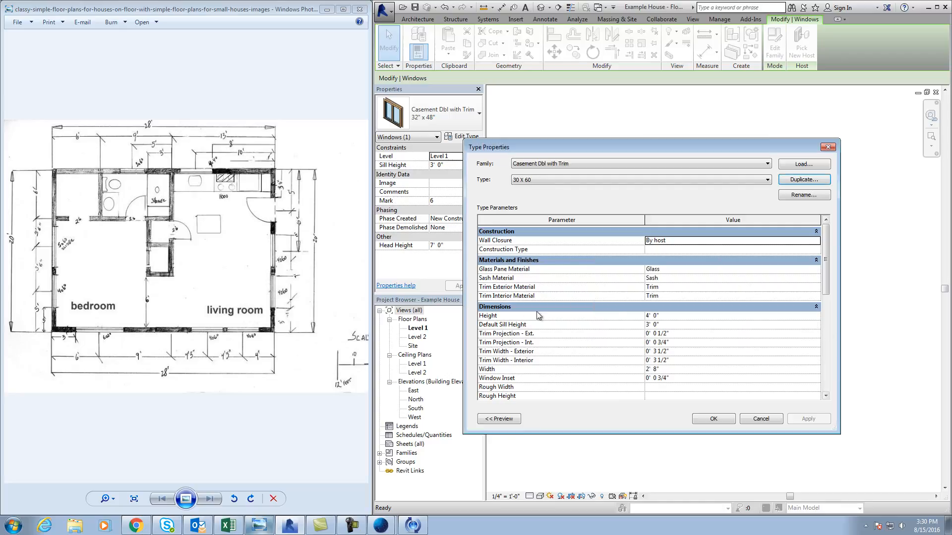
Set the 30 X 60 window type's height to 60" and its width to match the type name, and apply the type changes
left_click(649, 316)
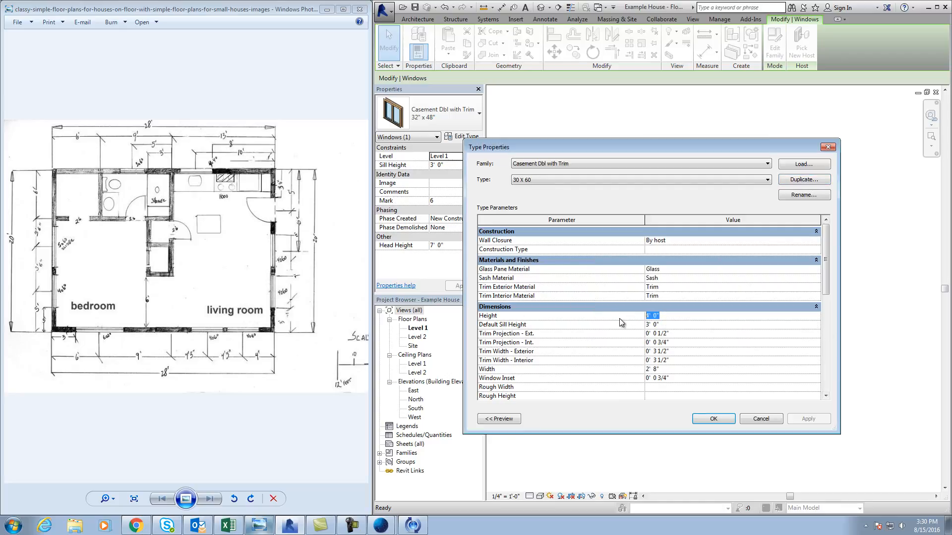
type("6040")
left_click(623, 371)
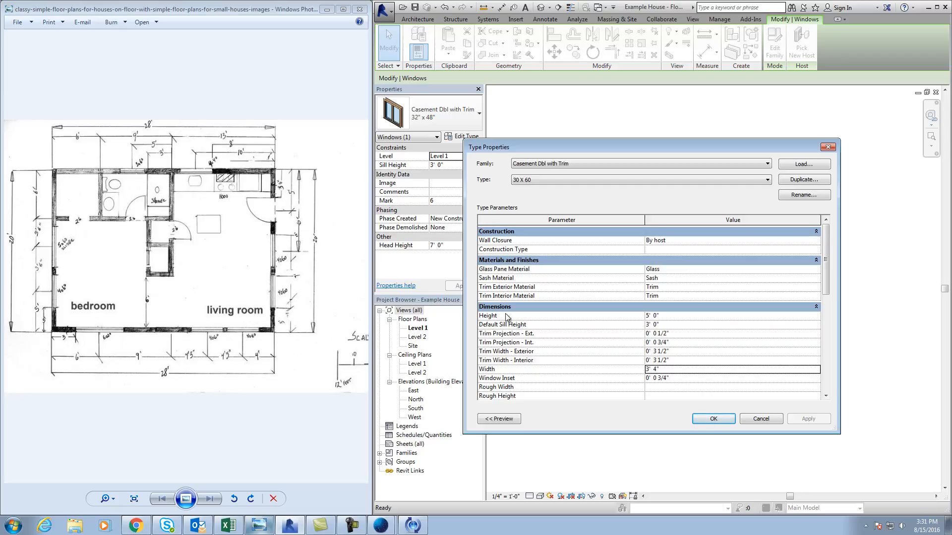
left_click(659, 369)
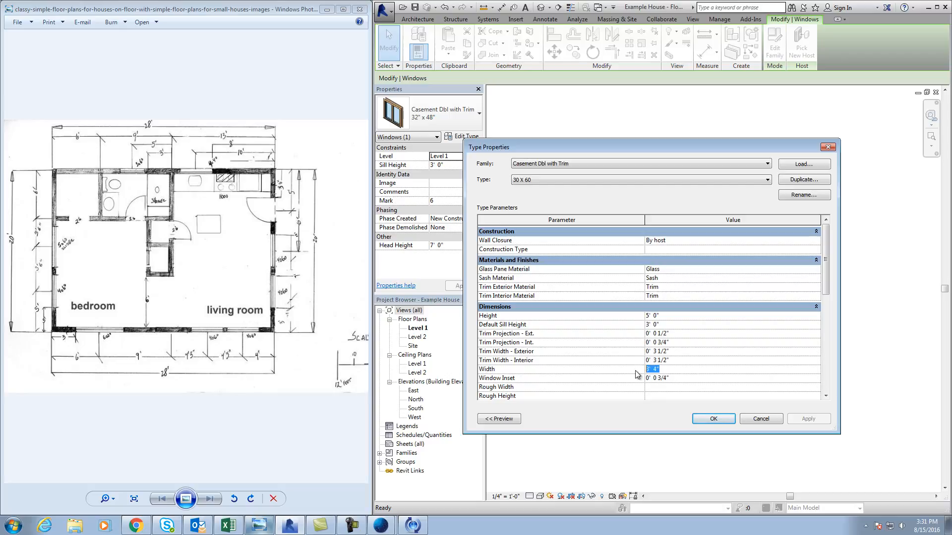
left_click(719, 419)
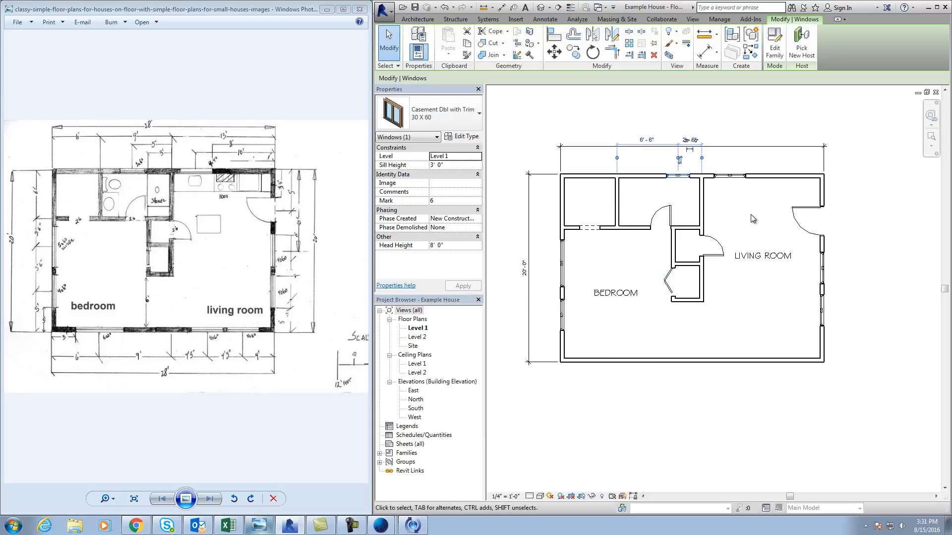
left_click(728, 214)
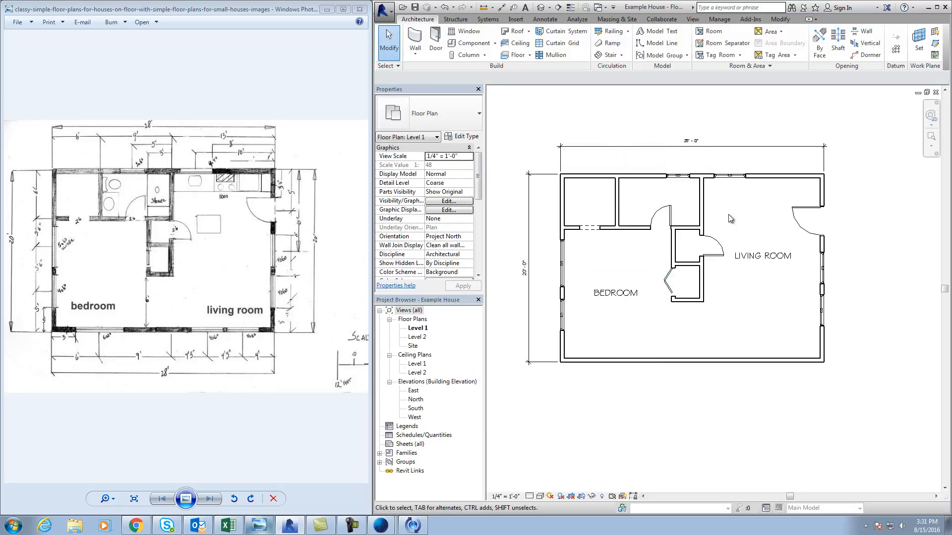
Set the bathroom north-wall window's centre distance from the partition on its east side to 5'
left_click(678, 177)
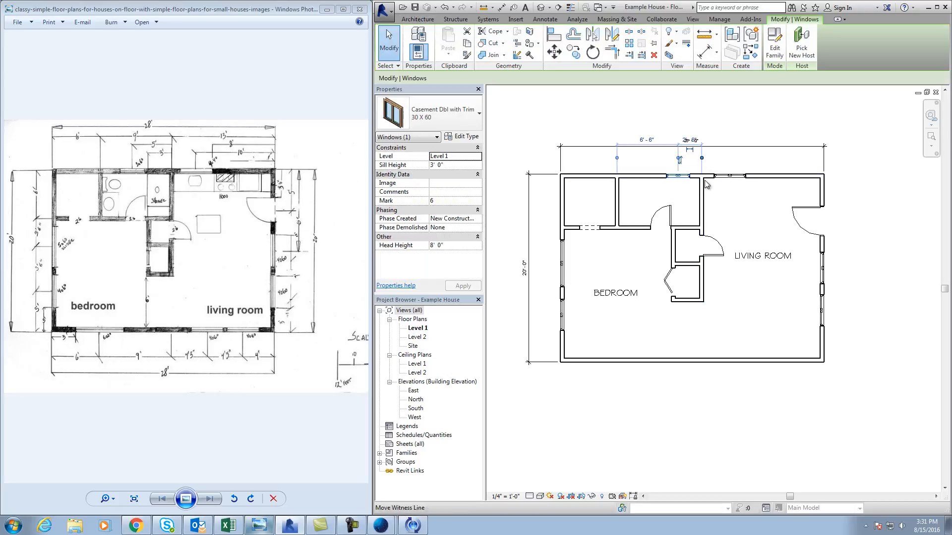
left_click(693, 141)
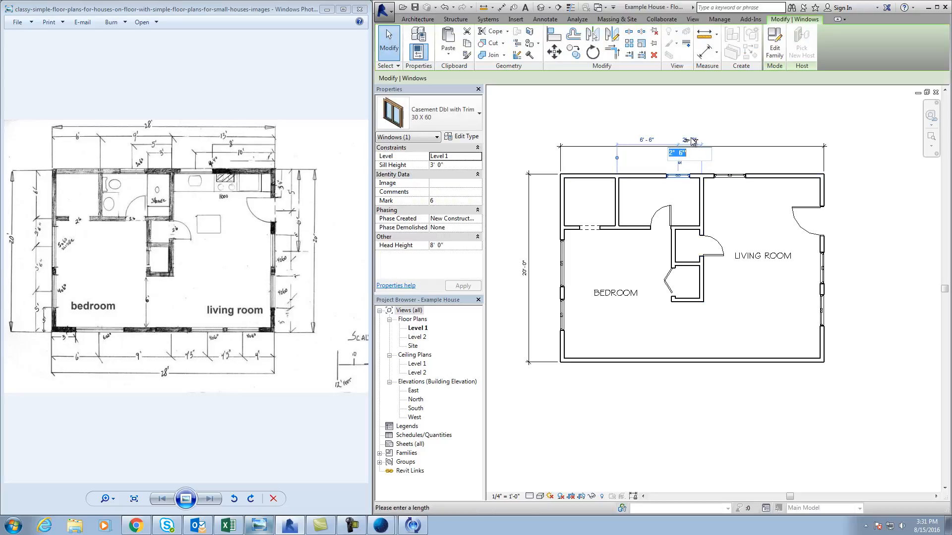
type("5")
key("Return")
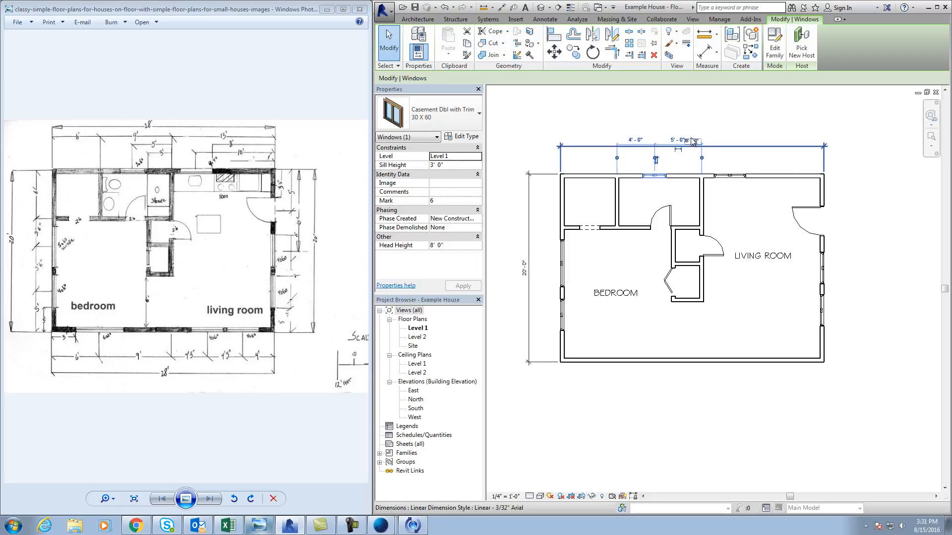
left_click(732, 124)
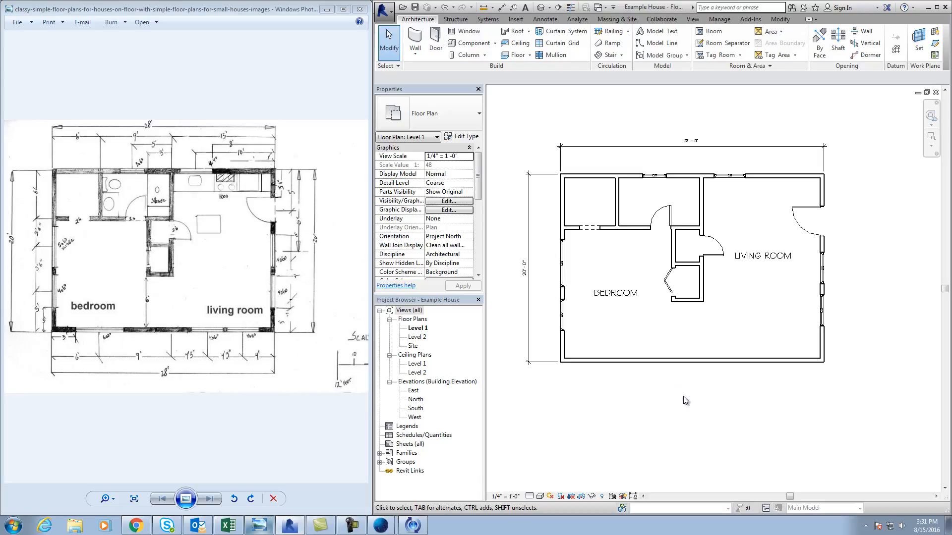
Move the overall dimensions north and west of the house farther out from the walls to make room for more dimension strings
middle_click_drag(706, 422, 711, 422)
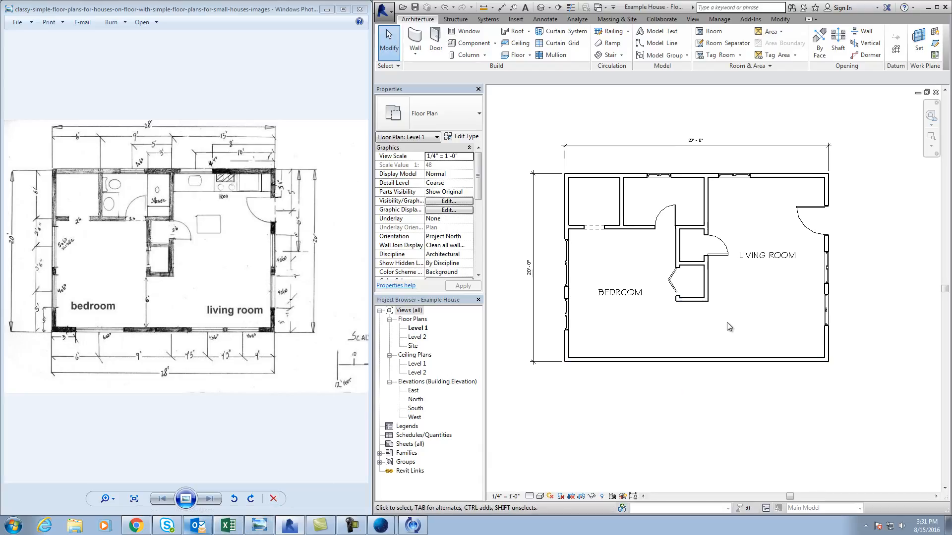
left_click_drag(712, 146, 704, 135)
left_click_drag(532, 296, 513, 296)
key("Escape")
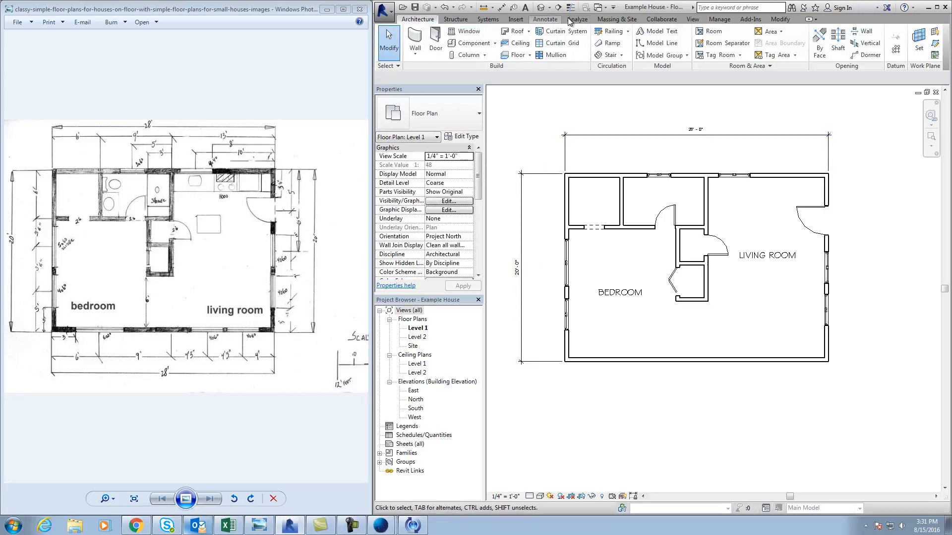
Add an aligned dimension string north of the house through both bathroom partitions, with its end witness lines at the exterior wall faces
left_click(545, 19)
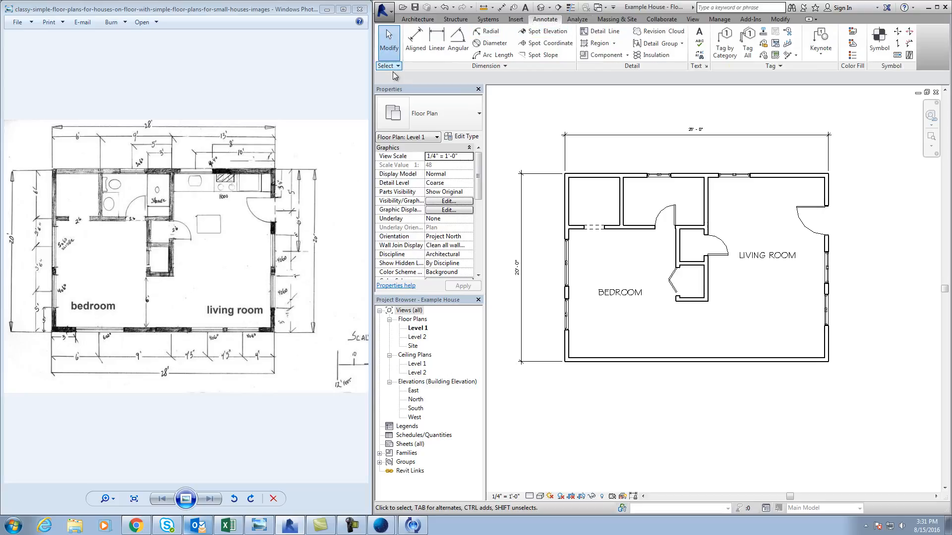
left_click(416, 40)
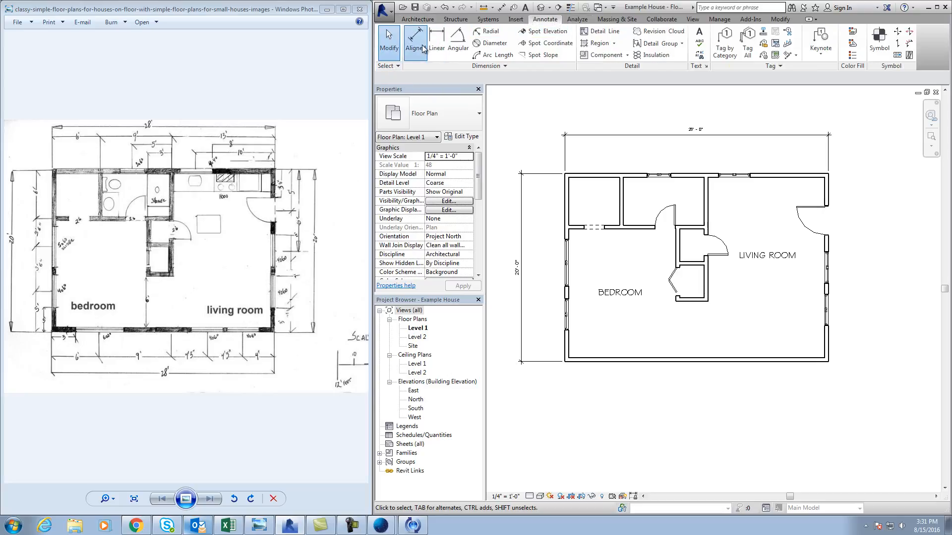
left_click(565, 191)
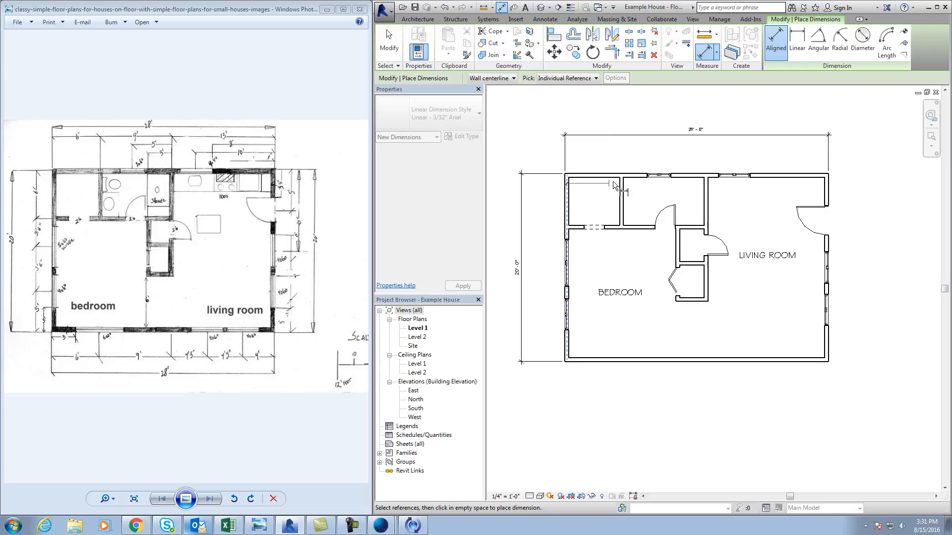
left_click(828, 175)
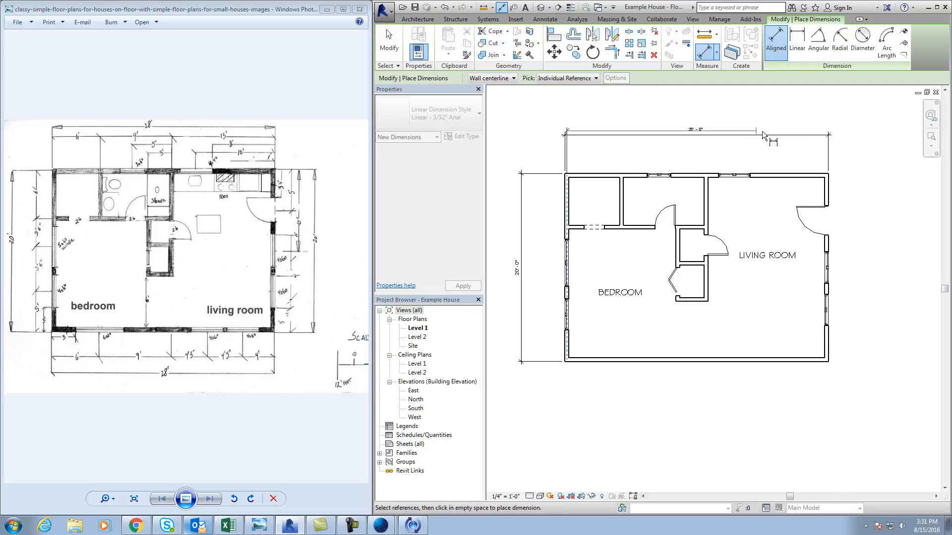
left_click(621, 187)
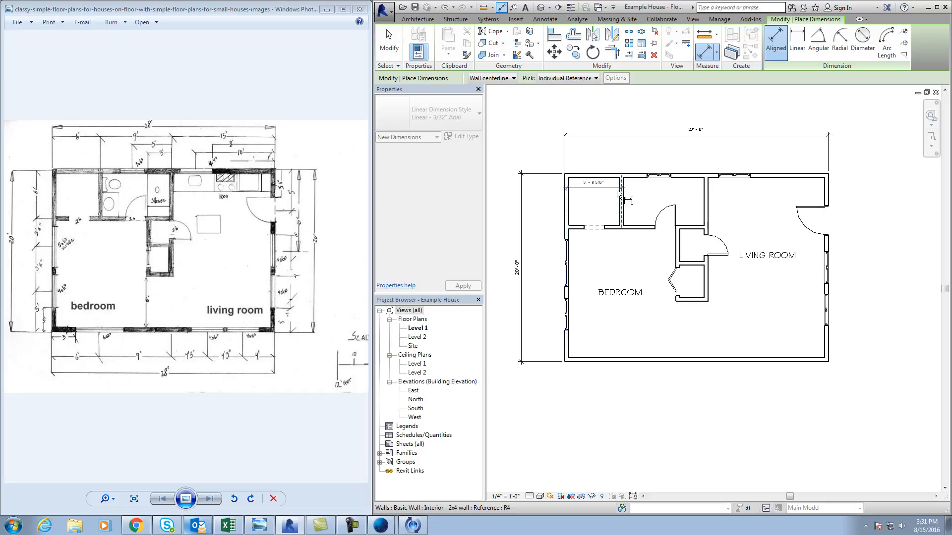
left_click(705, 178)
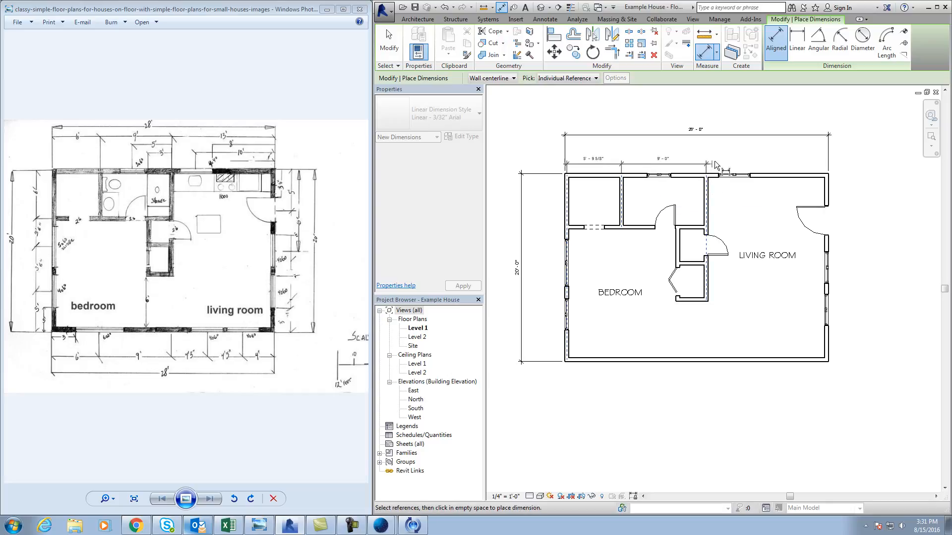
left_click(825, 179)
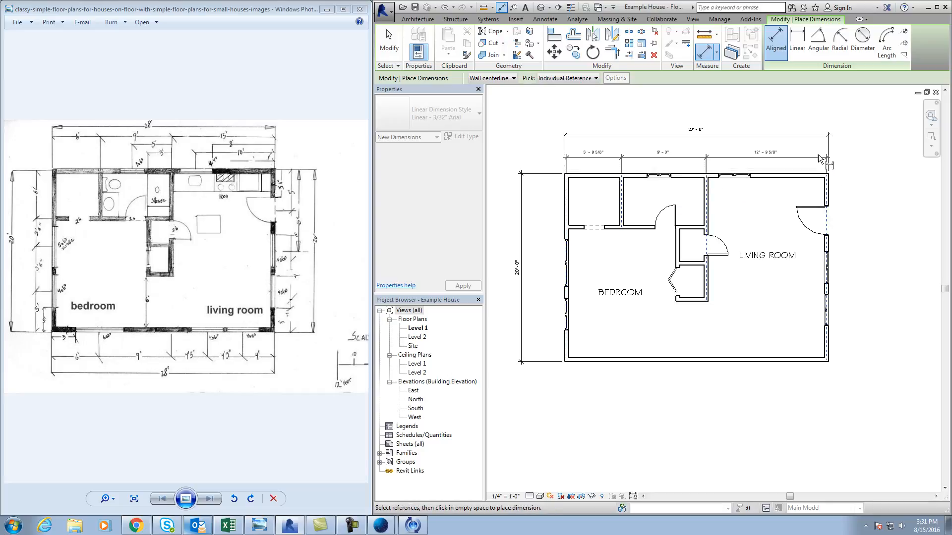
left_click(820, 145)
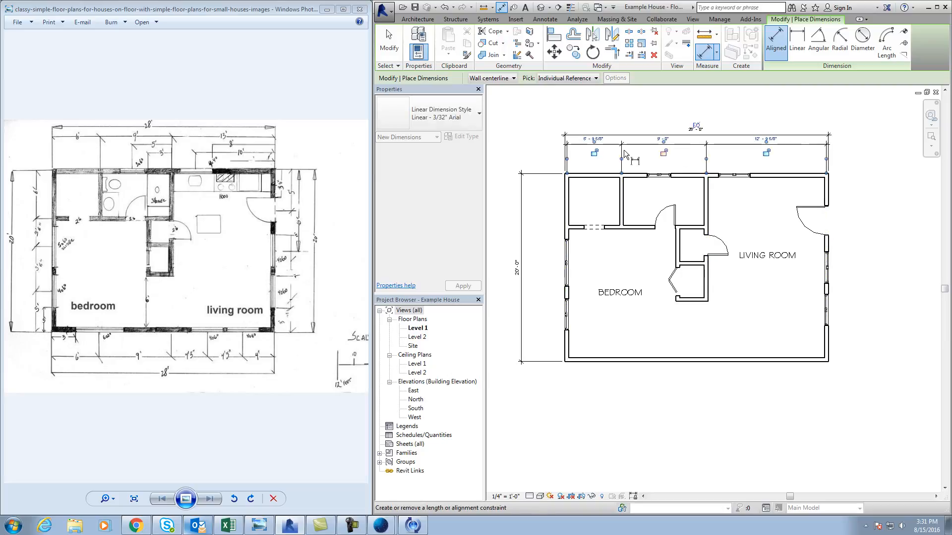
left_click(567, 159)
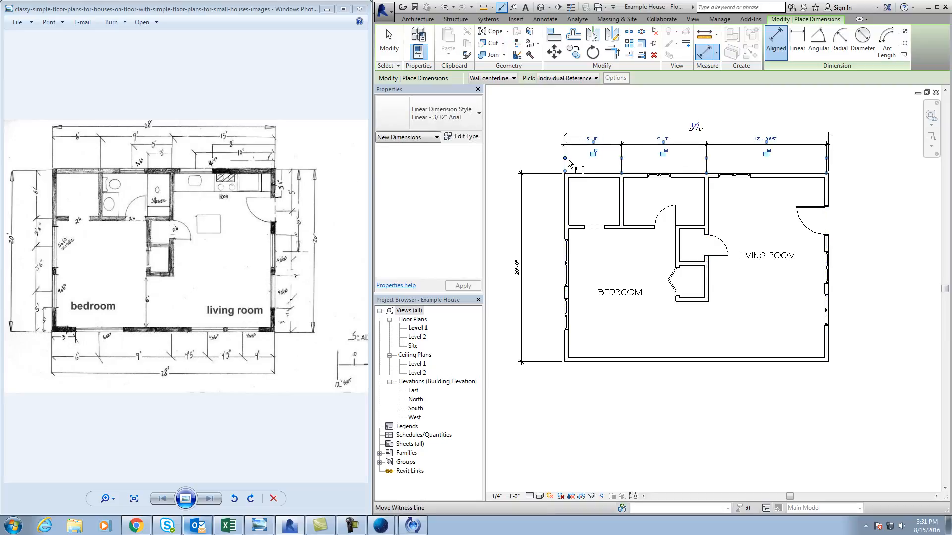
left_click(827, 157)
left_click(849, 162)
Add a second aligned dimension string along the north wall through the partitions and both window centres, ending at the exterior wall faces
left_click(775, 42)
left_click(567, 188)
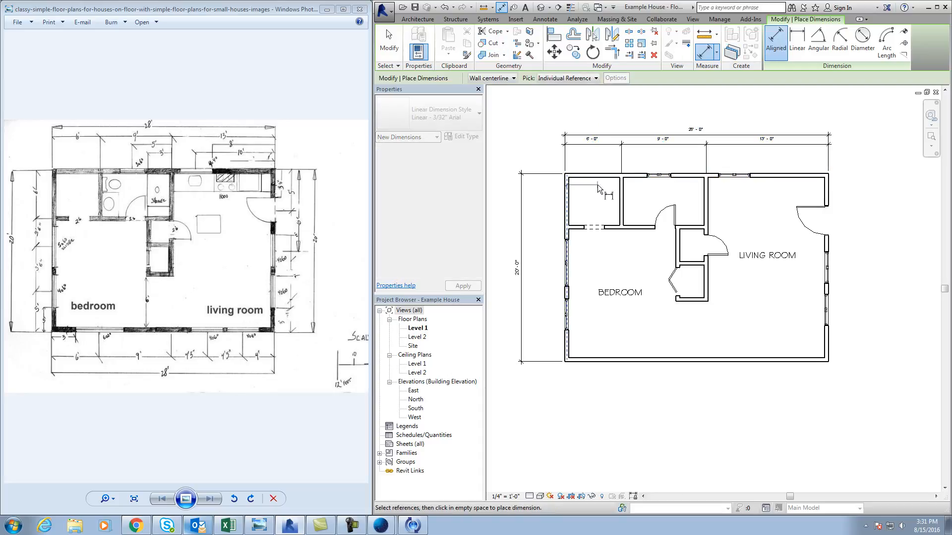
left_click(620, 192)
left_click(658, 182)
left_click(706, 183)
left_click(734, 182)
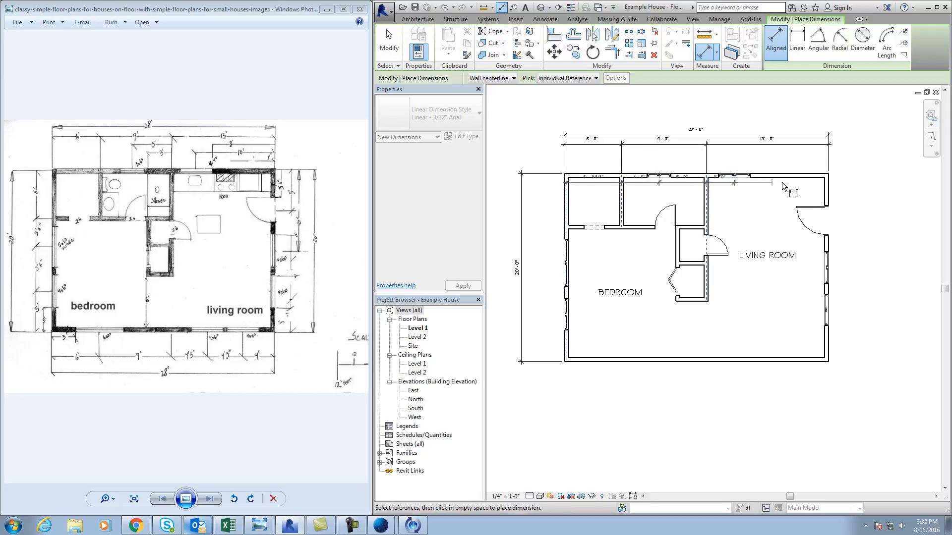
left_click(826, 187)
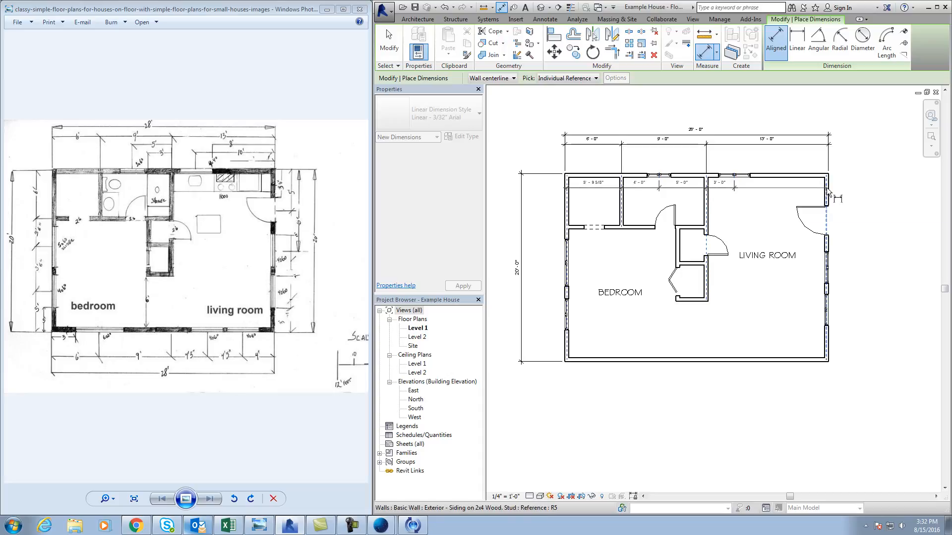
left_click(820, 156)
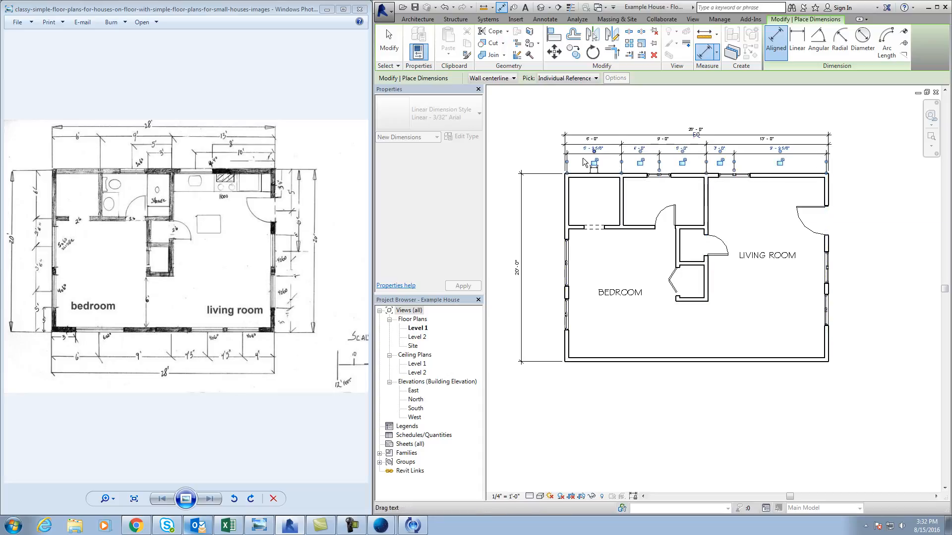
left_click(826, 162)
left_click(857, 171)
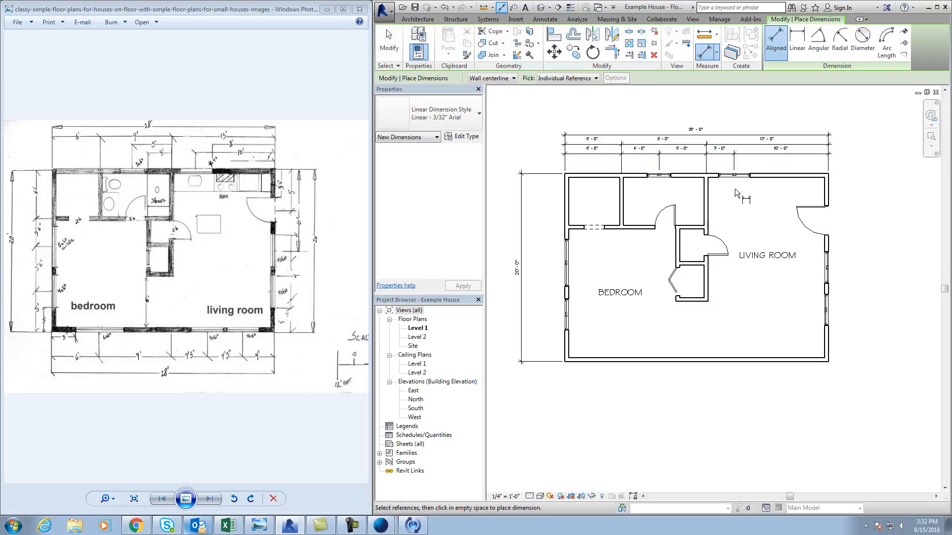
Add an aligned dimension string west of the house through the bedroom's north partition, with its ends at the exterior wall faces
left_click(570, 361)
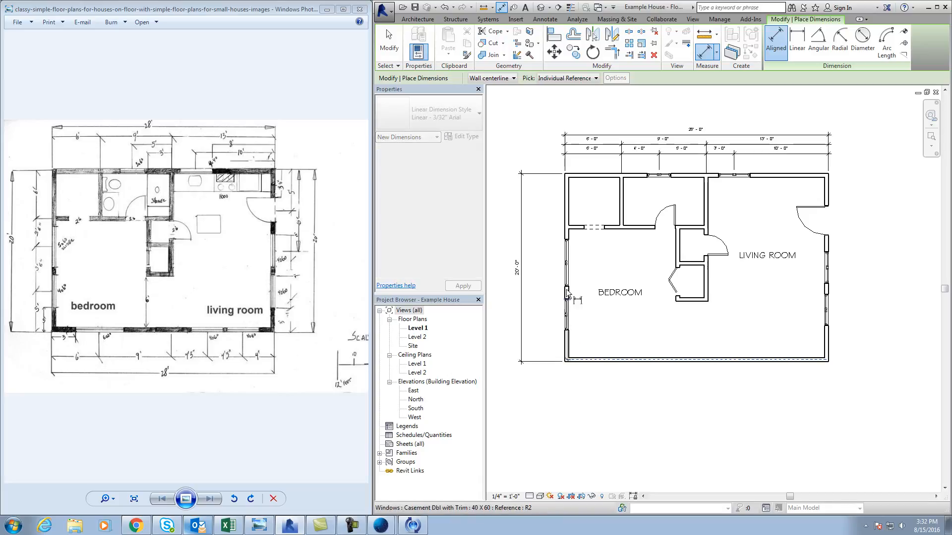
left_click(573, 176)
left_click(530, 184)
left_click(547, 175)
left_click(547, 360)
Add a second aligned dimension string along the west wall through both window centres and the partition, ending at the exterior wall faces
left_click(571, 360)
left_click(566, 313)
left_click(568, 265)
left_click(571, 229)
left_click(565, 175)
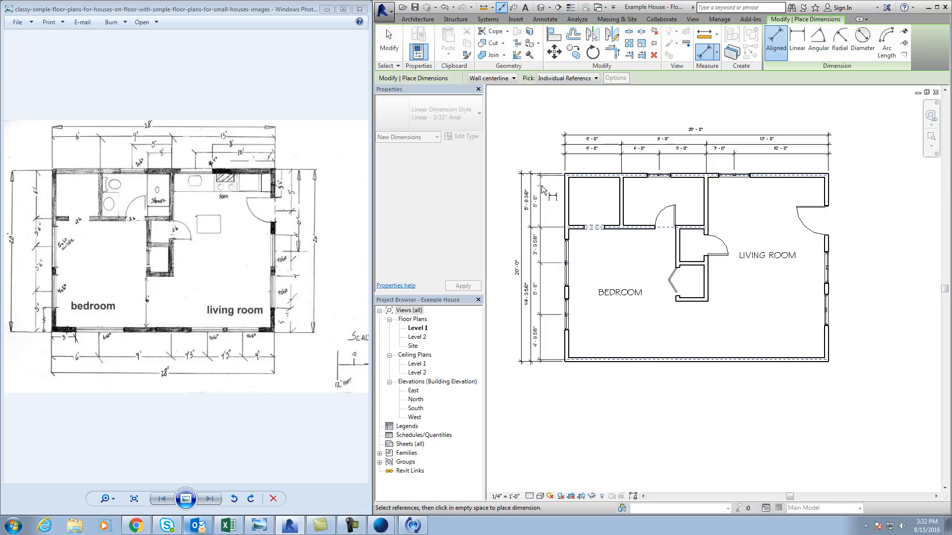
left_click(541, 186)
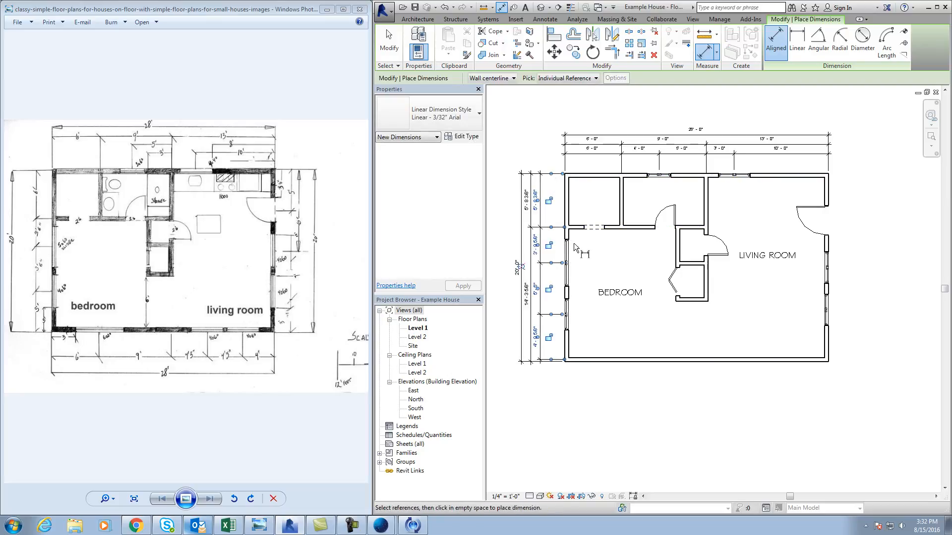
left_click(550, 360)
left_click(576, 376)
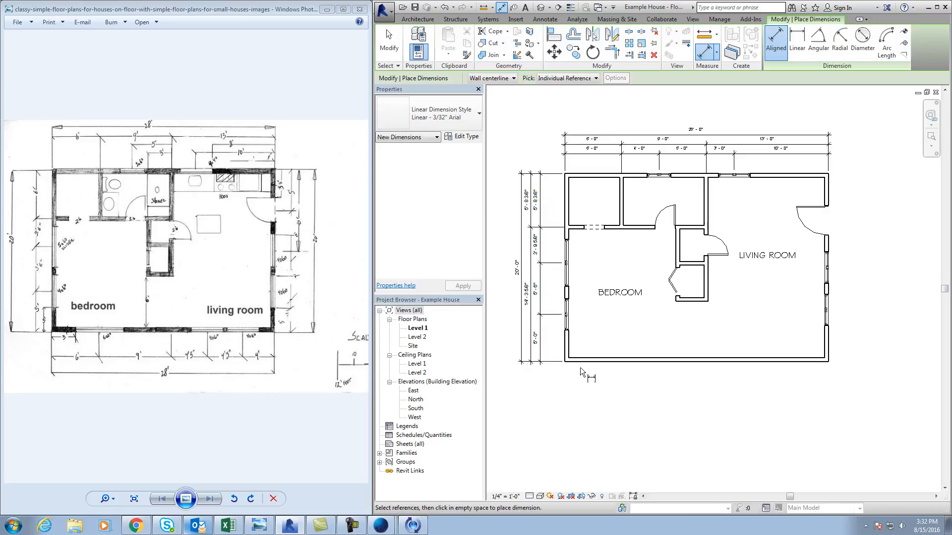
Add an overall aligned dimension south of the house and move both witness lines to the west and east walls' exterior faces
left_click(567, 351)
left_click(831, 347)
left_click(799, 374)
left_click(567, 368)
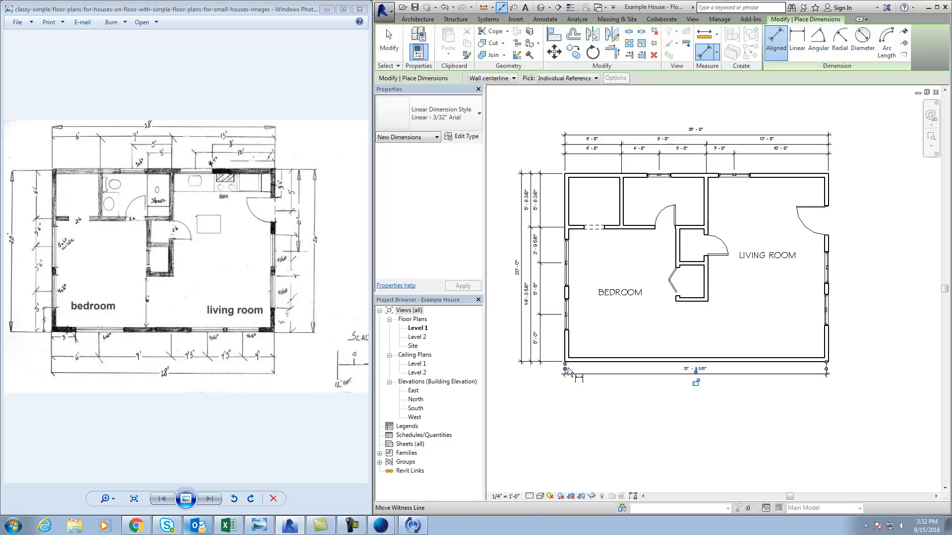
left_click(826, 367)
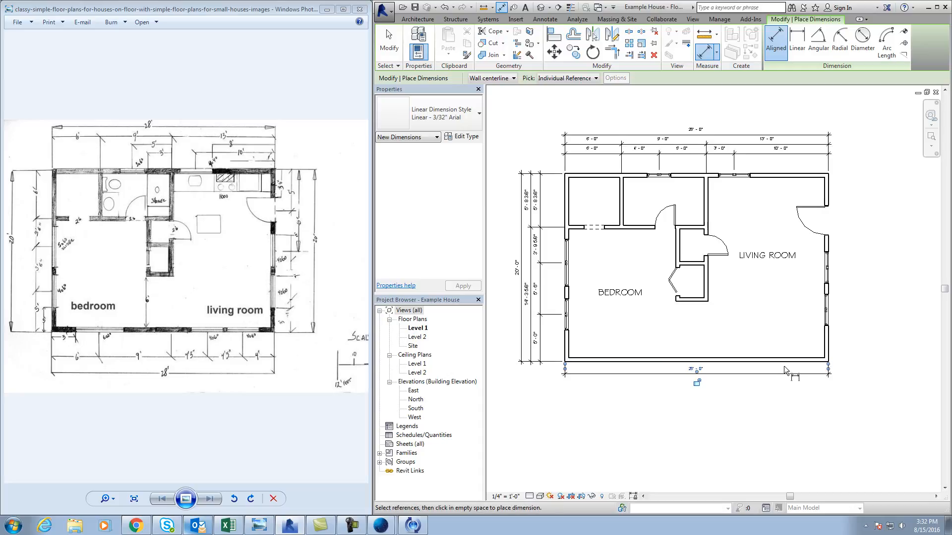
Move the three dimension strings west of the house closer to the west wall, keeping them evenly spaced
key("Escape")
key("Escape")
left_click(551, 335)
left_click_drag(557, 334, 535, 343)
left_click(553, 384)
left_click(531, 349)
left_click(522, 346)
left_click(622, 416)
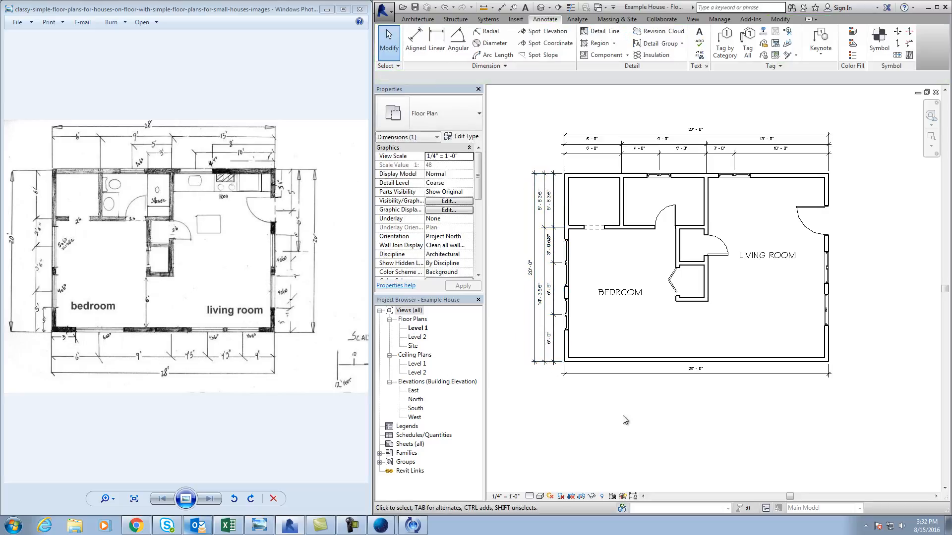
Move the three dimension strings north of the house closer to the north wall, keeping them evenly spaced
left_click(774, 157)
mouse_move(773, 157)
left_mouse_down()
mouse_move(776, 166)
mouse_move(806, 145)
mouse_move(807, 157)
mouse_move(805, 138)
mouse_move(808, 147)
left_mouse_up()
left_click(841, 157)
left_click(819, 151)
left_click(855, 165)
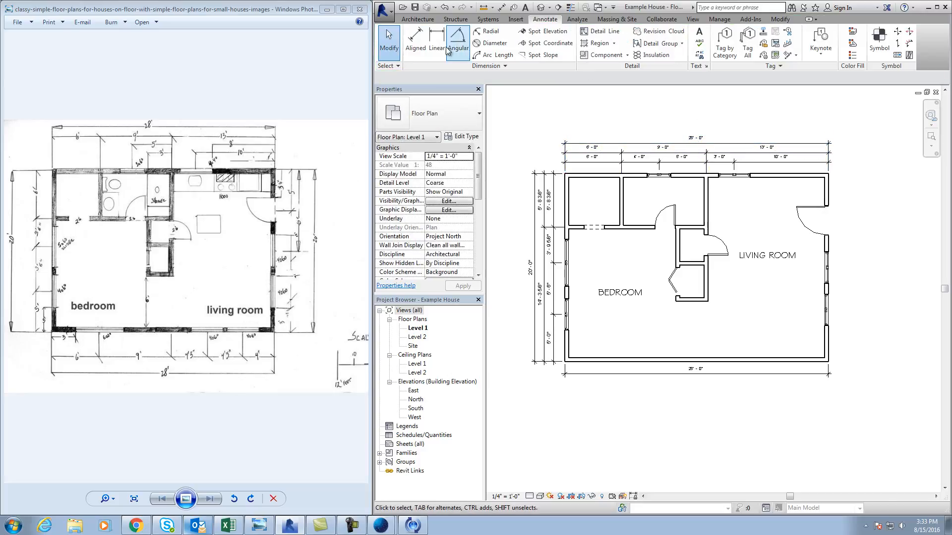
Add an overall aligned dimension east of the house and move both witness lines to the north and south walls' exterior faces
key("d")
key("i")
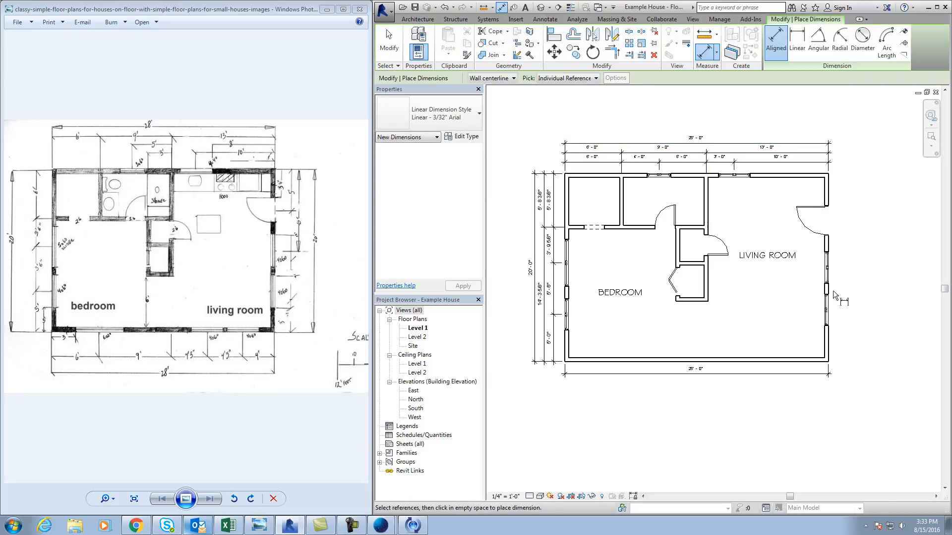
left_click(814, 359)
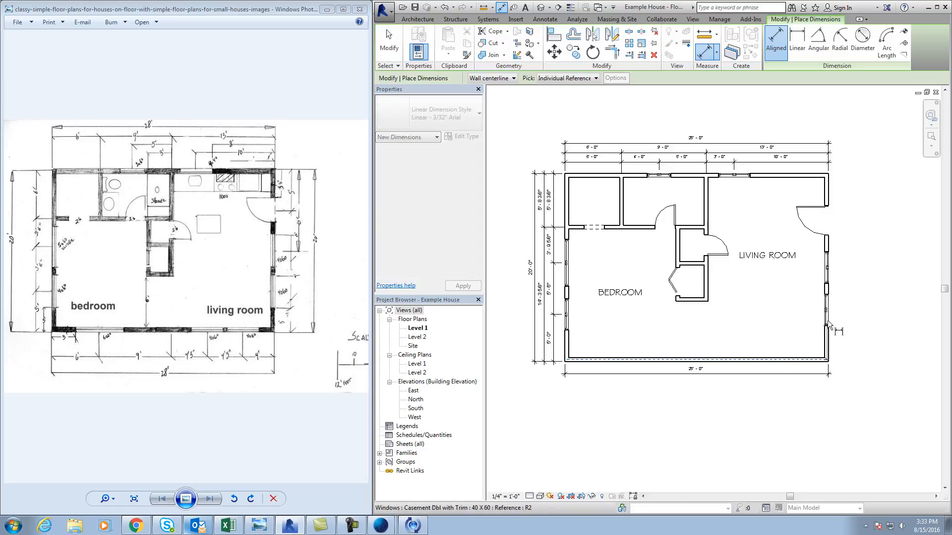
left_click(820, 177)
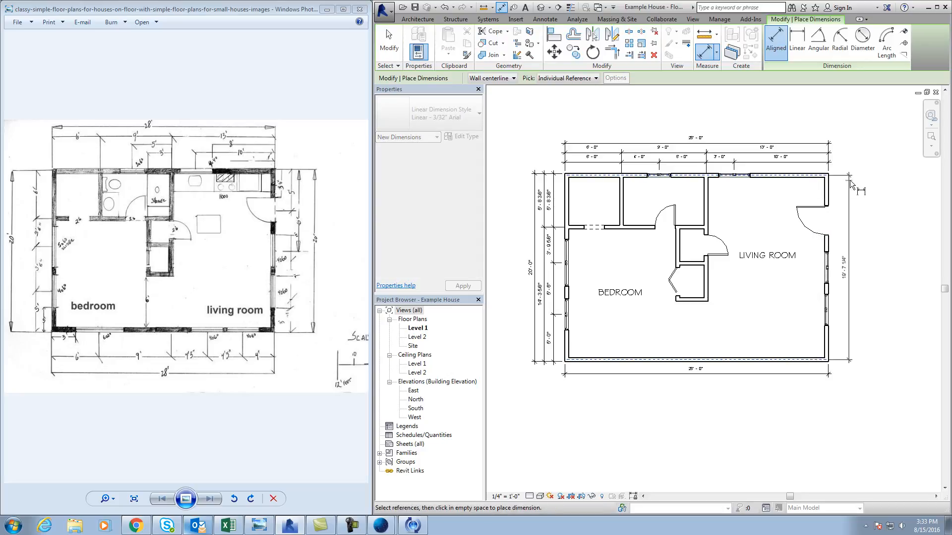
left_click(867, 182)
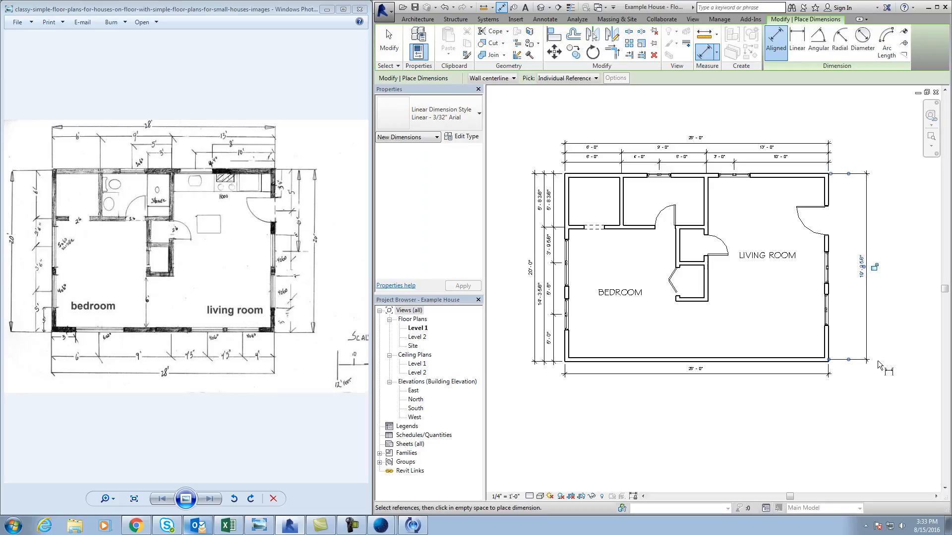
left_click(849, 359)
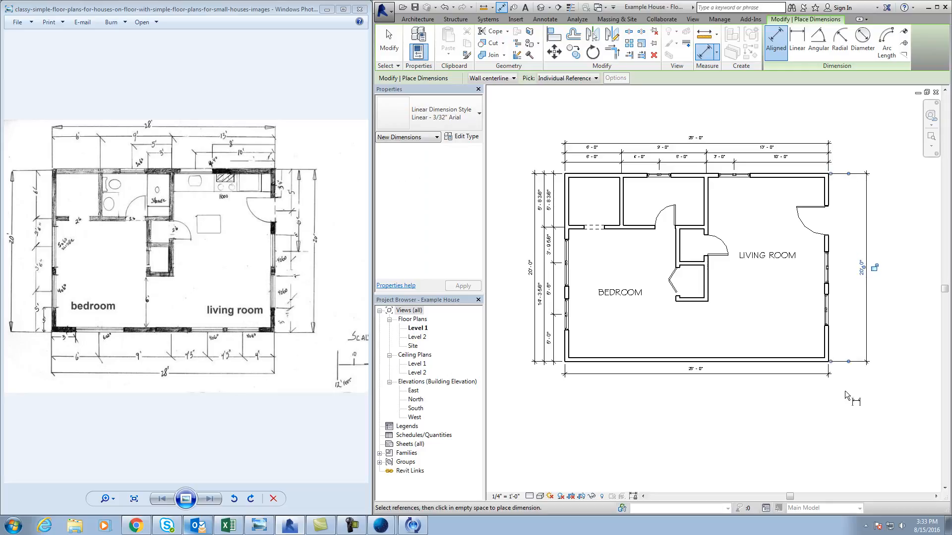
Add a second aligned dimension string along the east wall through both window centres and the entry door centre, ending at the exterior wall faces
left_click(800, 357)
left_click(827, 268)
left_click(822, 219)
left_click(814, 176)
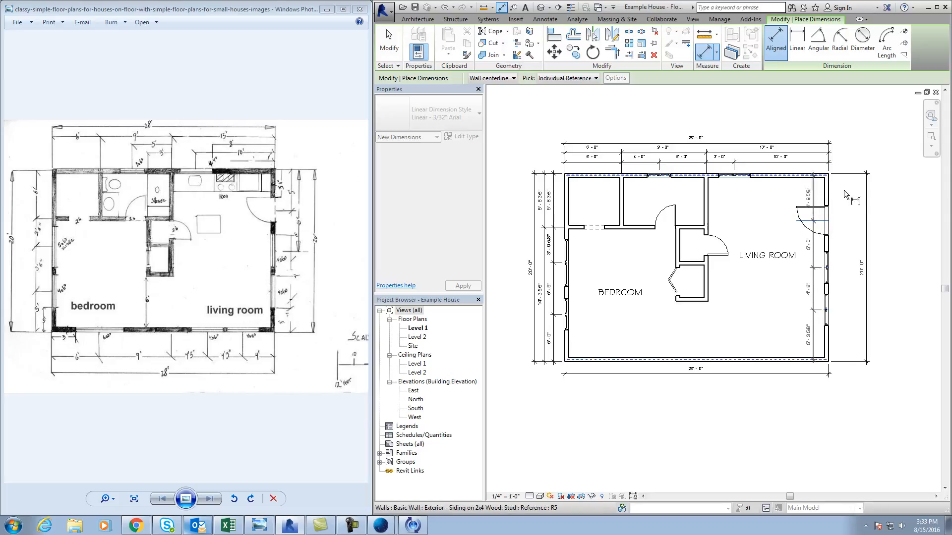
left_click(855, 201)
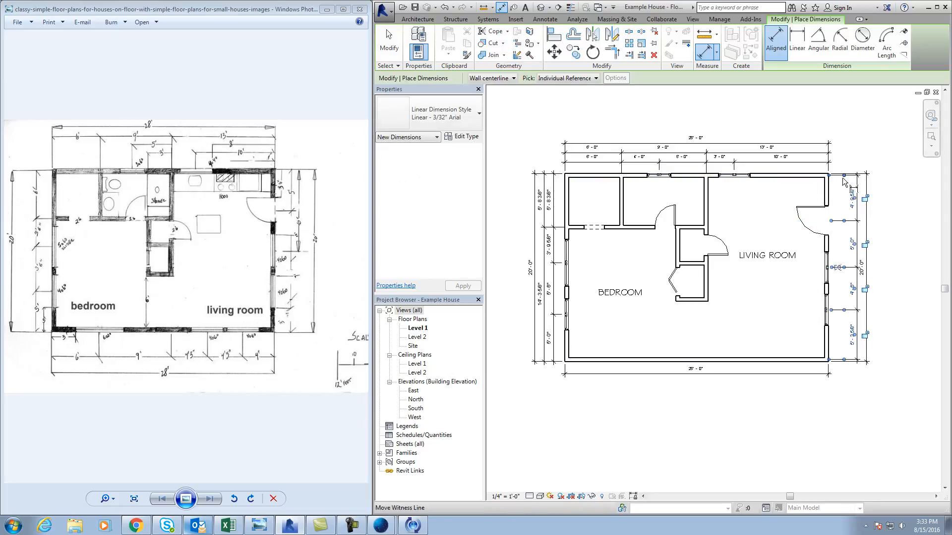
left_click(843, 175)
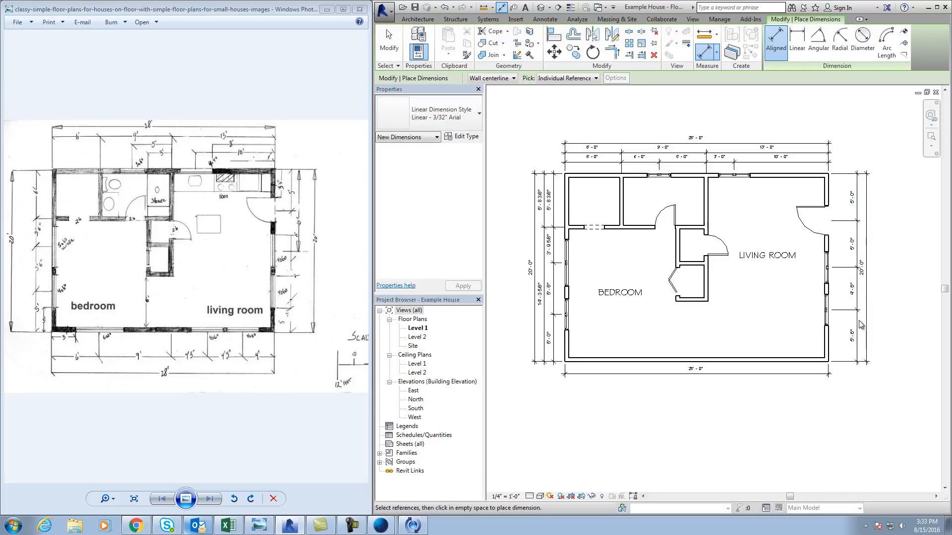
Move both dimension strings east of the house closer to the east wall
key("Escape")
mouse_move(854, 322)
left_mouse_down()
mouse_move(844, 323)
mouse_move(856, 331)
left_mouse_up()
left_click(885, 331)
left_click(906, 327)
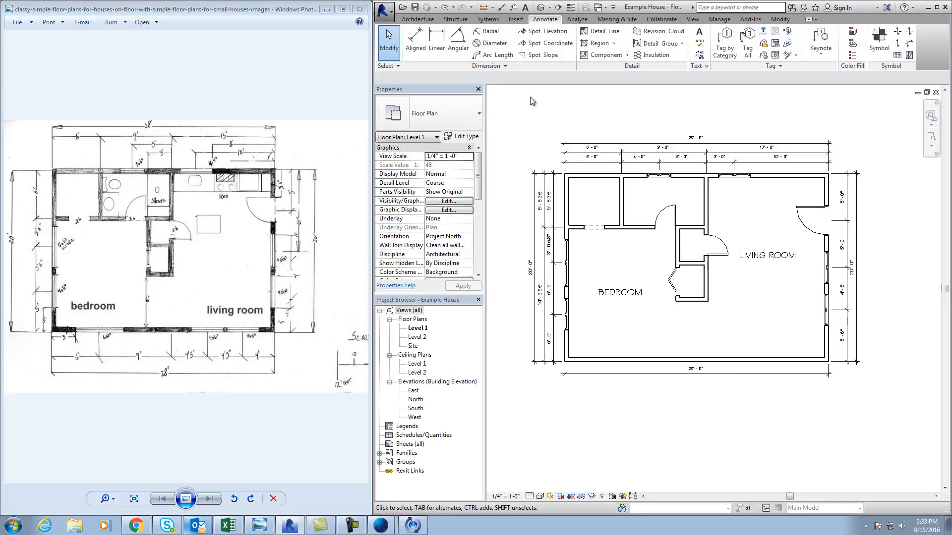
Dimension from the west wall's exterior face to the near edge of the bedroom's north opening, and offset the text with a leader
left_click(414, 40)
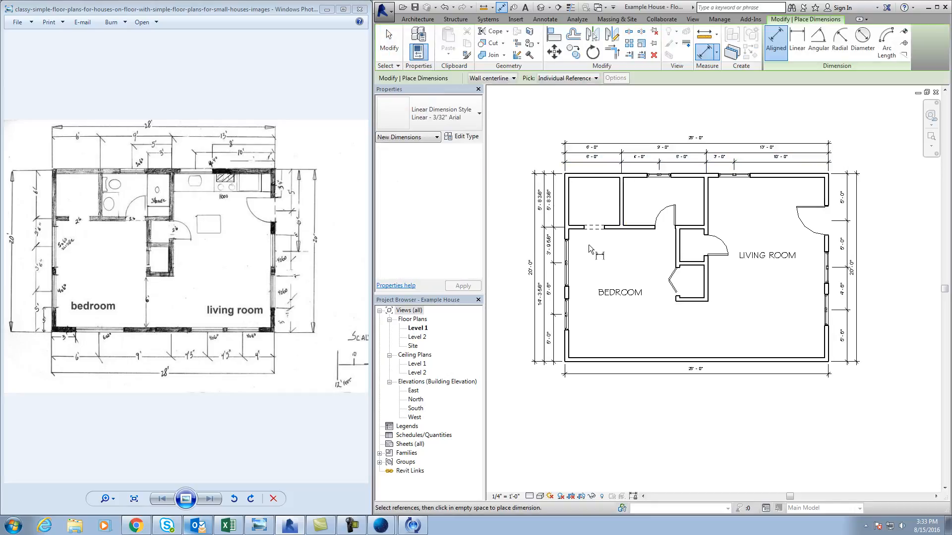
left_click(566, 228)
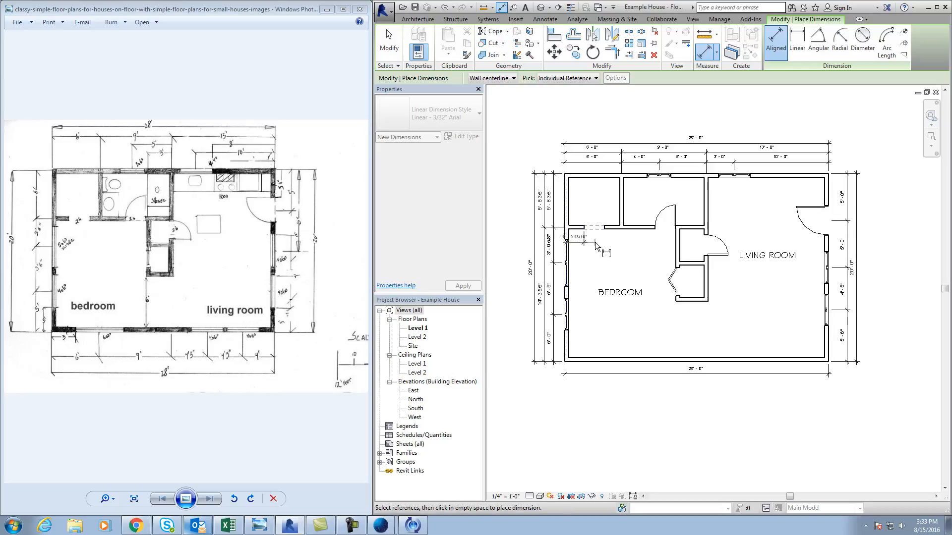
left_click(584, 217)
scroll(586, 238, "up", 5)
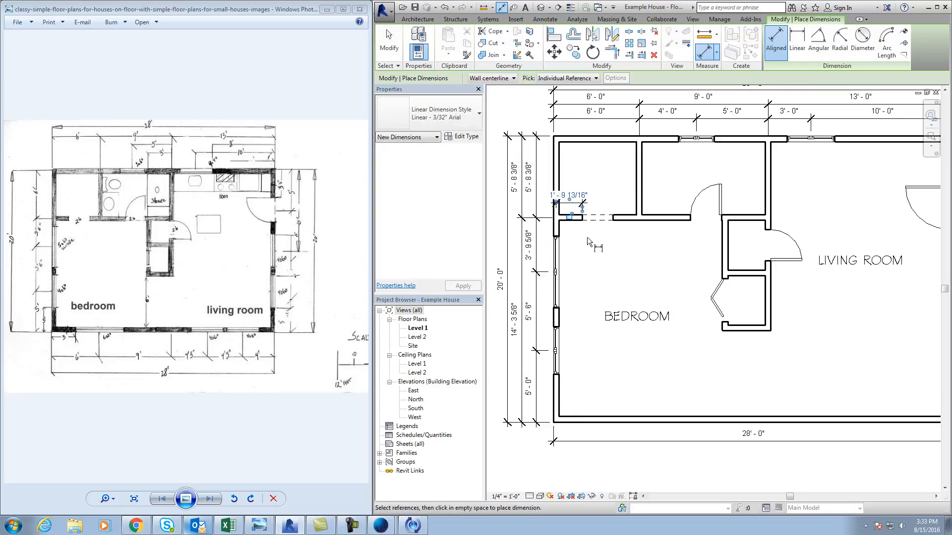
left_click(552, 197)
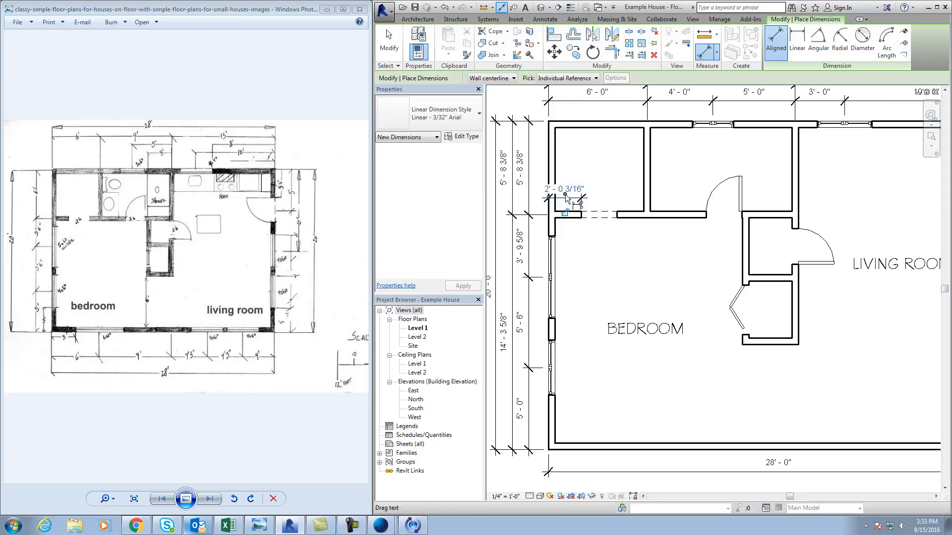
left_click_drag(565, 193, 599, 187)
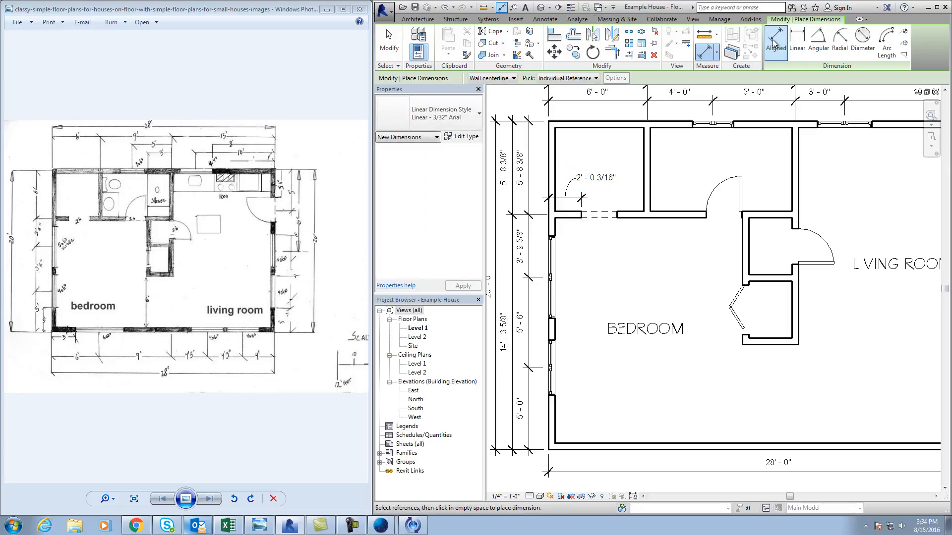
Dimension the width of the opening in the bedroom's north partition, placing the dimension just north of it
left_click(583, 217)
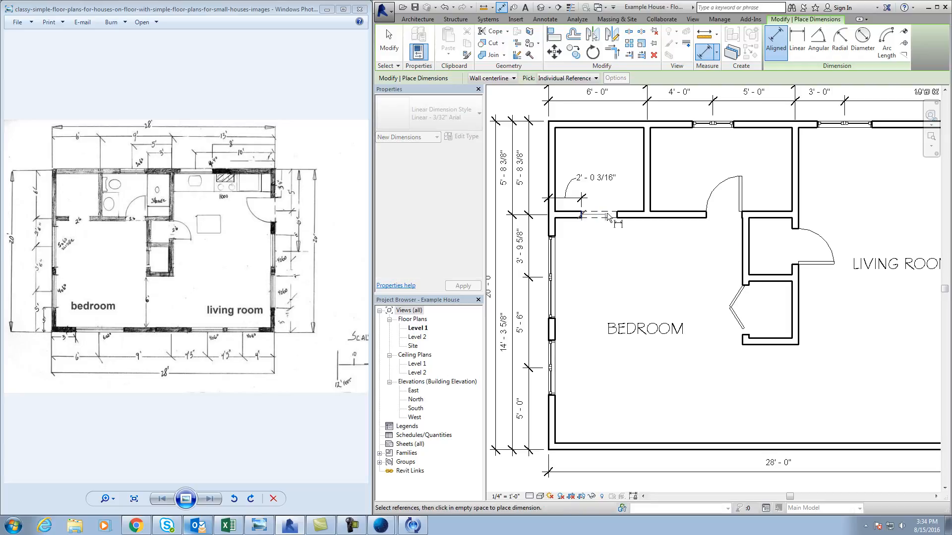
left_click(617, 216)
left_click(614, 199)
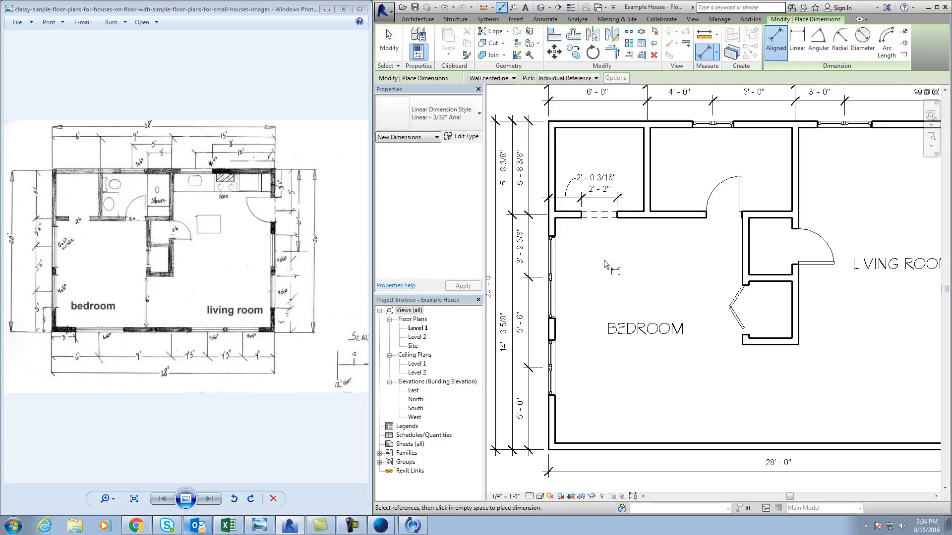
Dimension from the bathroom door's centre to the closets' west partition, placing the dimension inside the bathroom
scroll(605, 260, "down", 2)
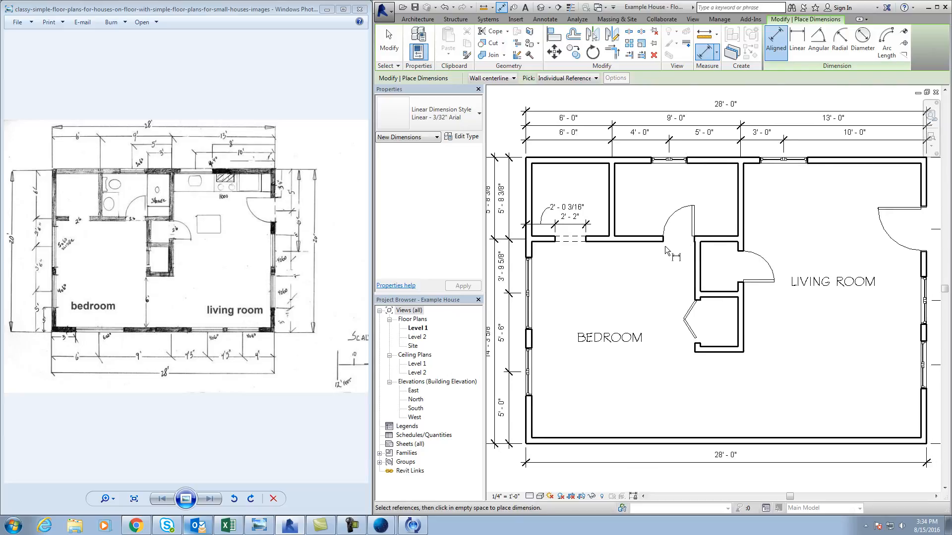
left_click(697, 244)
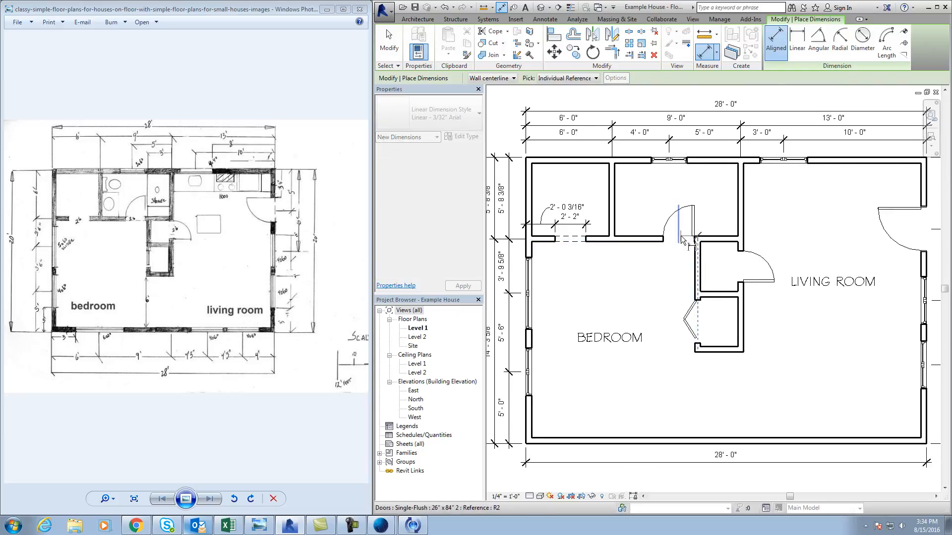
left_click(679, 202)
left_click(680, 192)
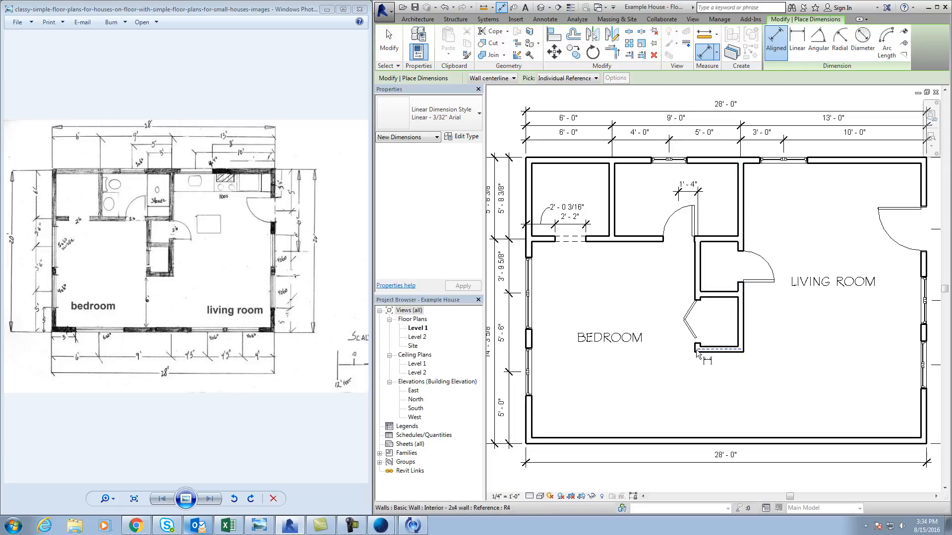
Dimension the closet width between the west and east partition centrelines, placing the dimension south of the lower closet
left_click(696, 292)
left_click(739, 332)
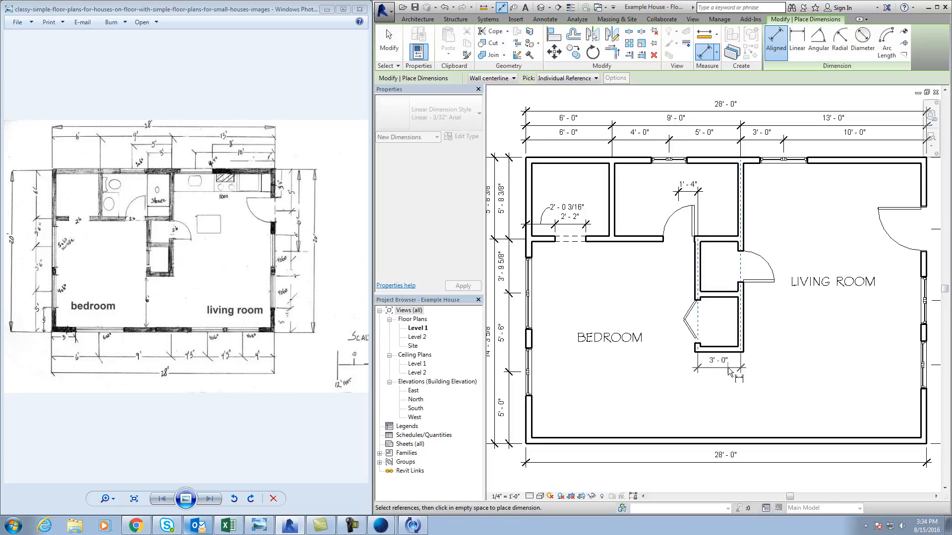
left_click(729, 369)
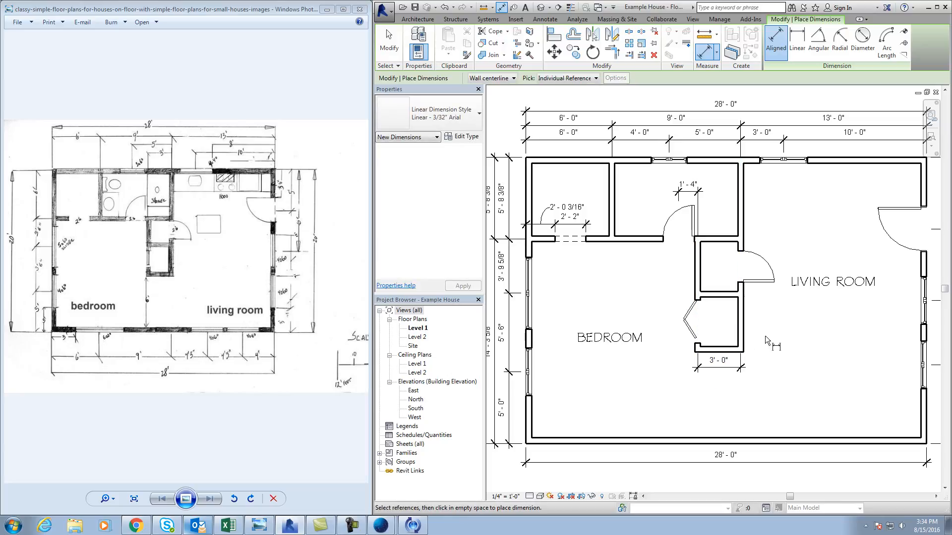
Dimension the lower closet's depth on its east side and the upper closet's depth on its west side, using partition centrelines
left_click(738, 351)
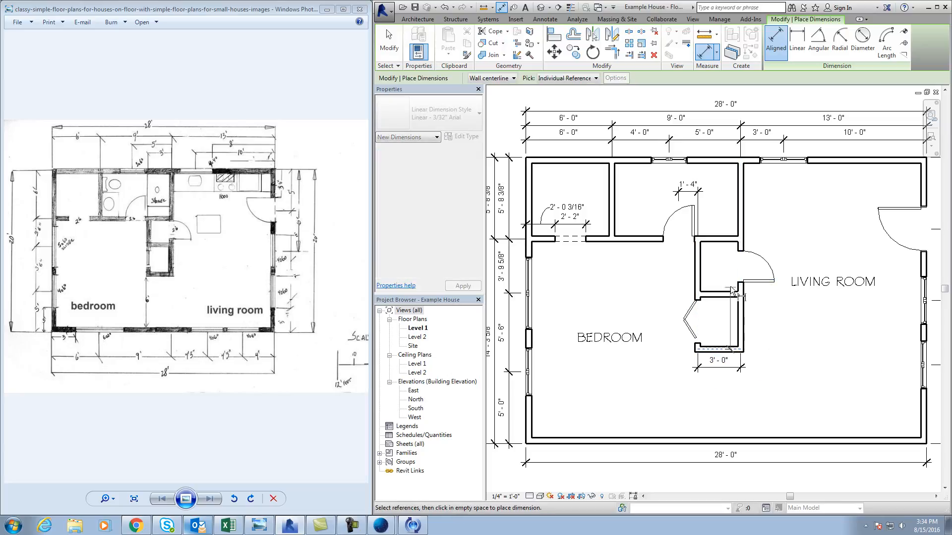
left_click(764, 304)
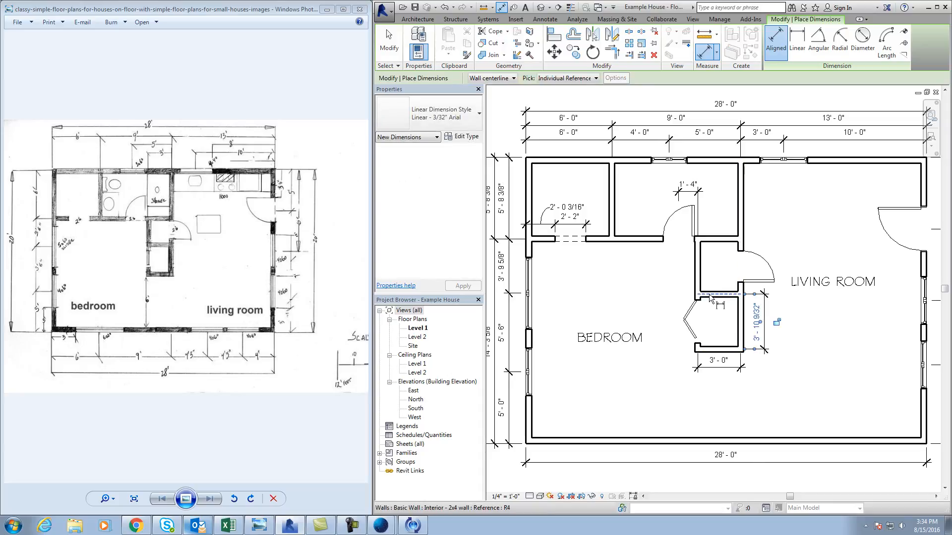
left_click(708, 242)
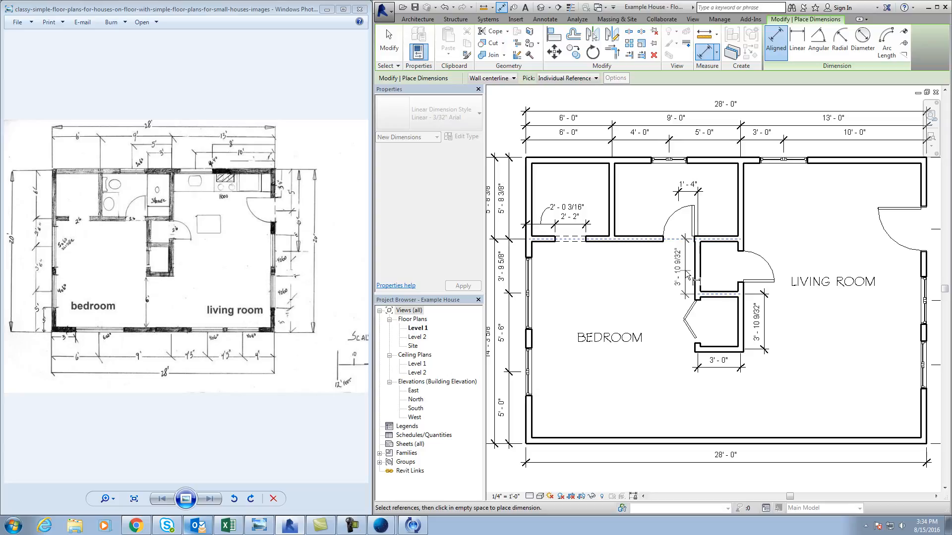
left_click(686, 270)
key("Escape")
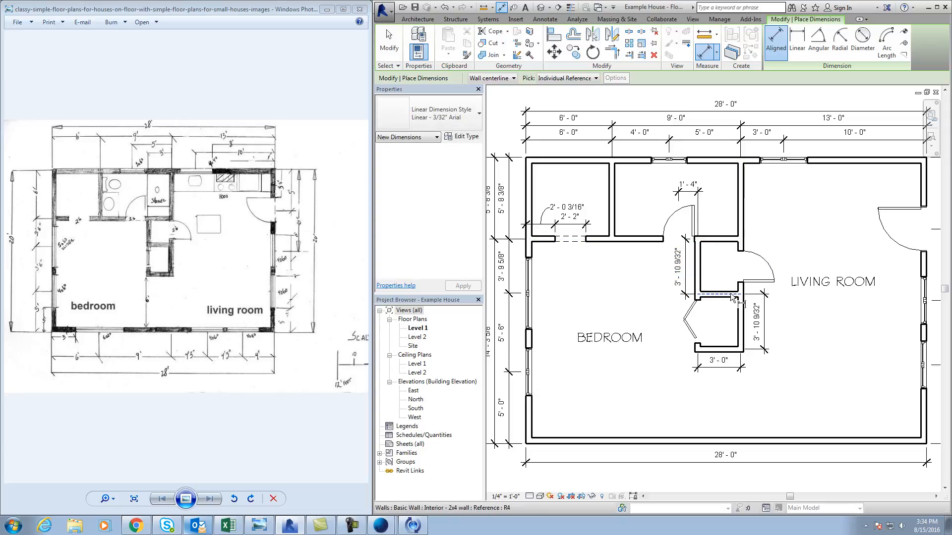
Dimension from the partition between the closets to the upper closet door's centre, and move the text north of the door with a leader
left_click(736, 296)
left_click(745, 267)
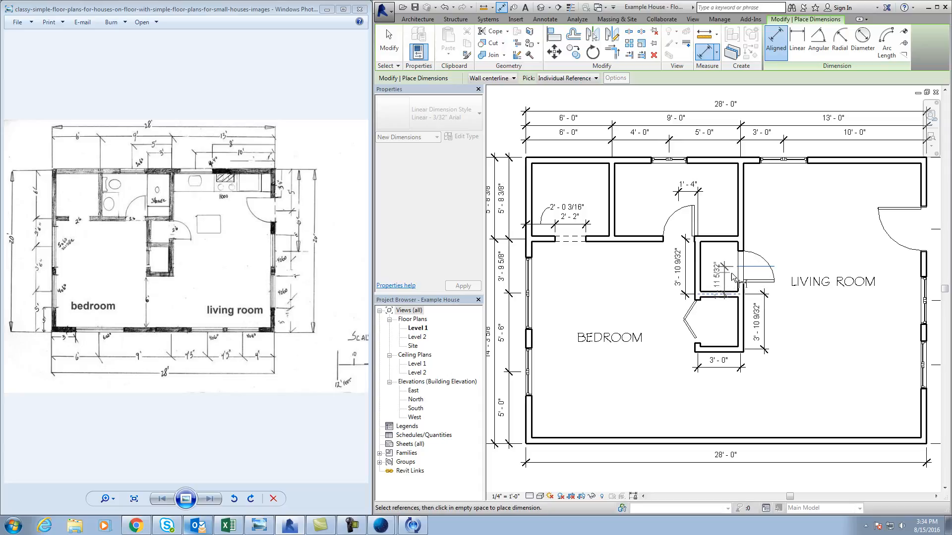
left_click(767, 278)
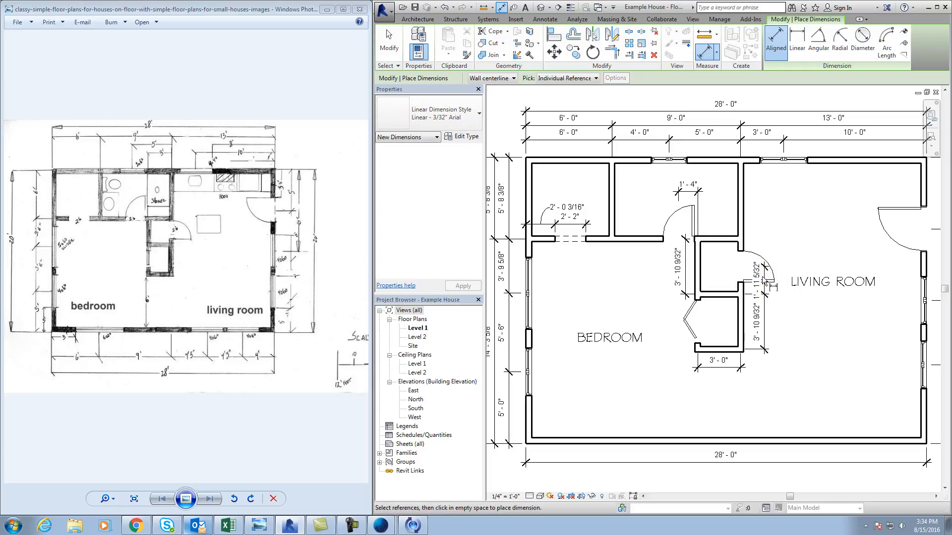
right_click(761, 280)
left_click(788, 276)
left_click(762, 282)
left_click_drag(761, 280, 760, 227)
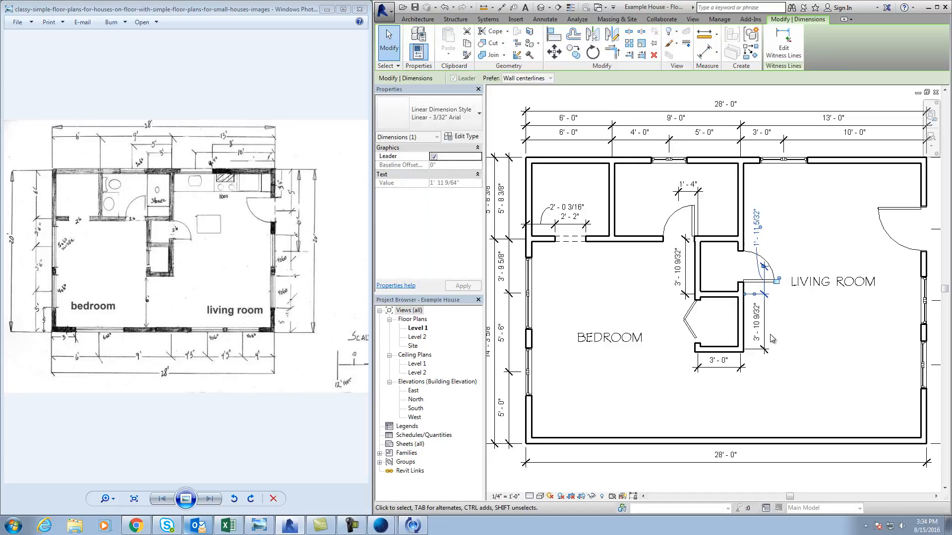
key("Escape")
scroll(799, 404, "down", 1)
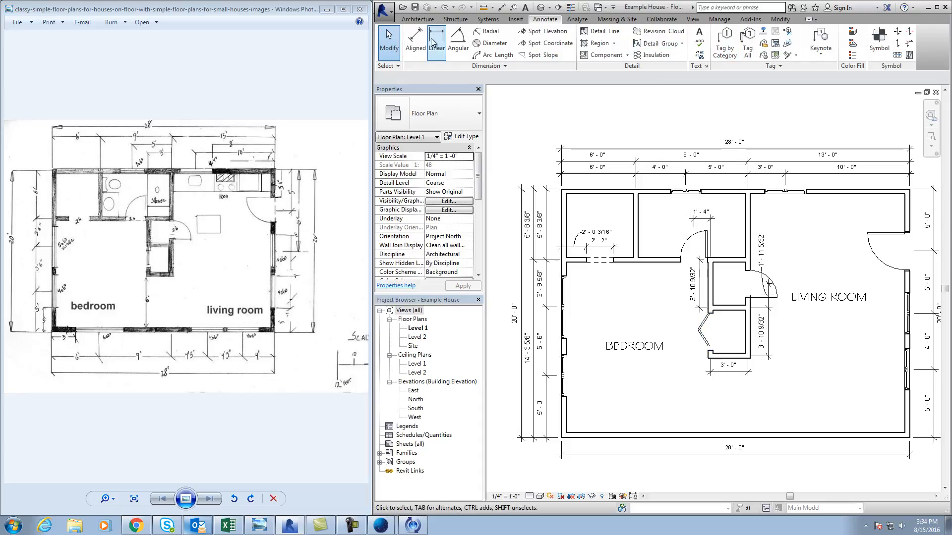
Dimension from the lower closet's south partition to the bifold door's centre, placing the dimension on the bedroom side
left_click(416, 40)
left_click(727, 357)
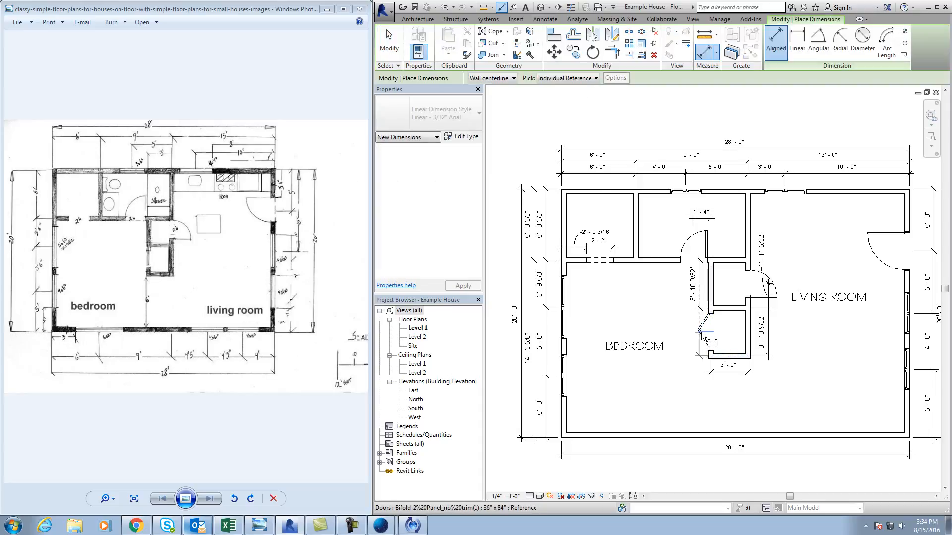
left_click(690, 336)
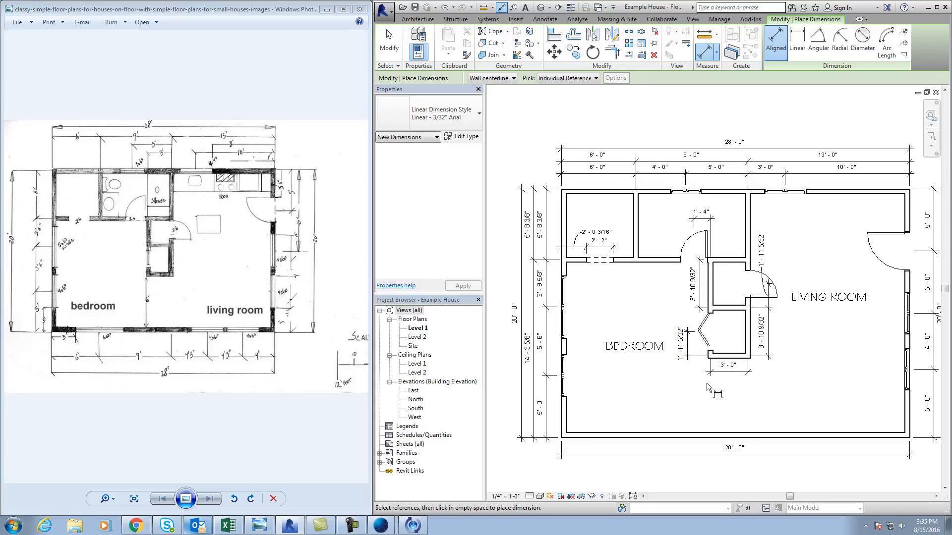
scroll(706, 383, "down", 2)
middle_click_drag(729, 398, 706, 376)
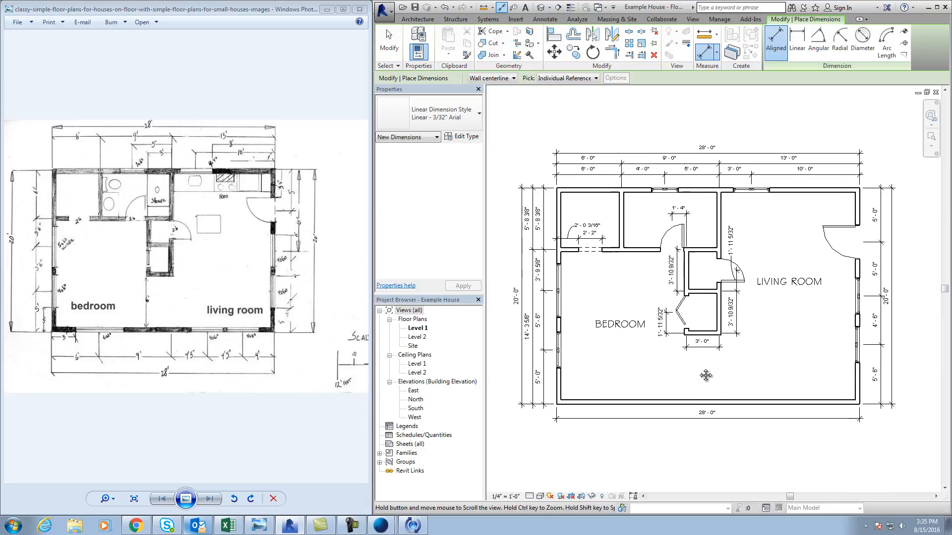